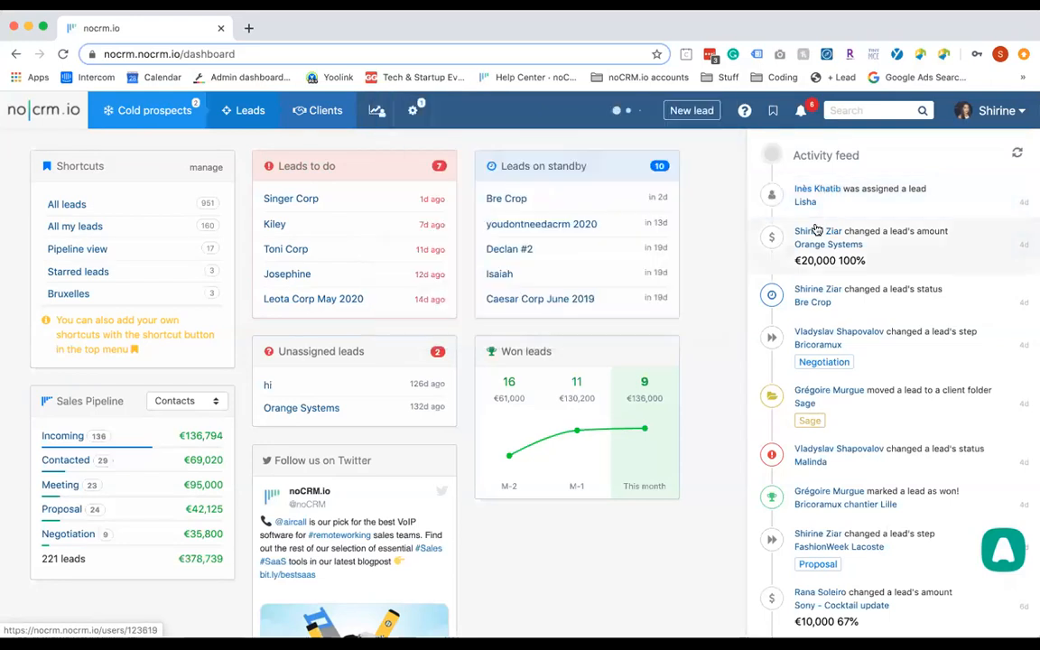
# Open a fresh New lead form, closing and reopening it once, and focus the Title field
pyautogui.moveTo(816, 230)
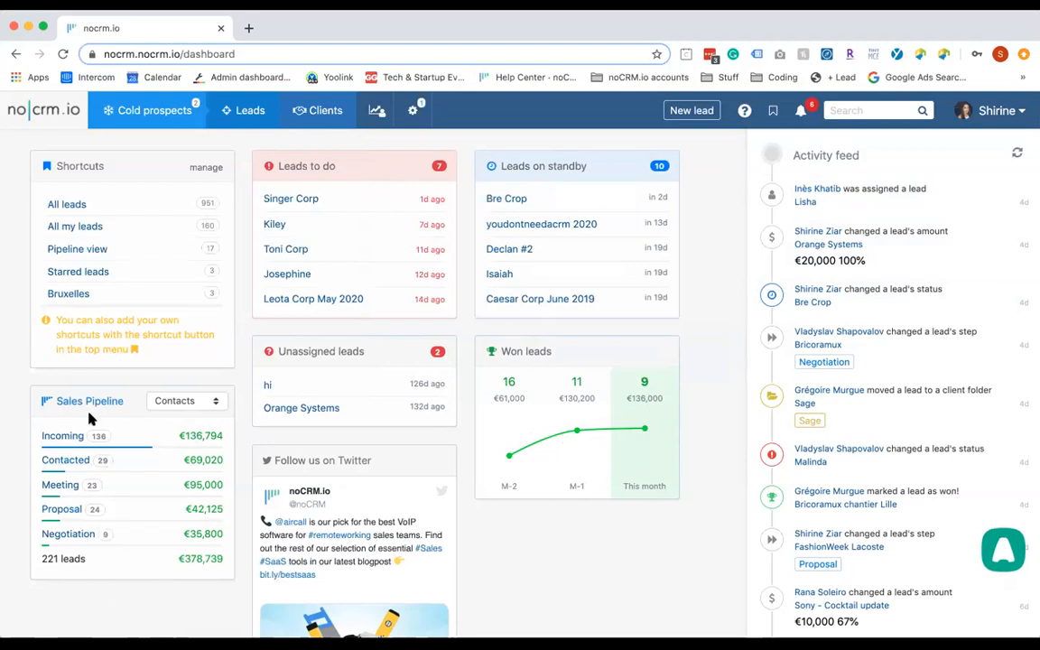
pyautogui.moveTo(205, 559)
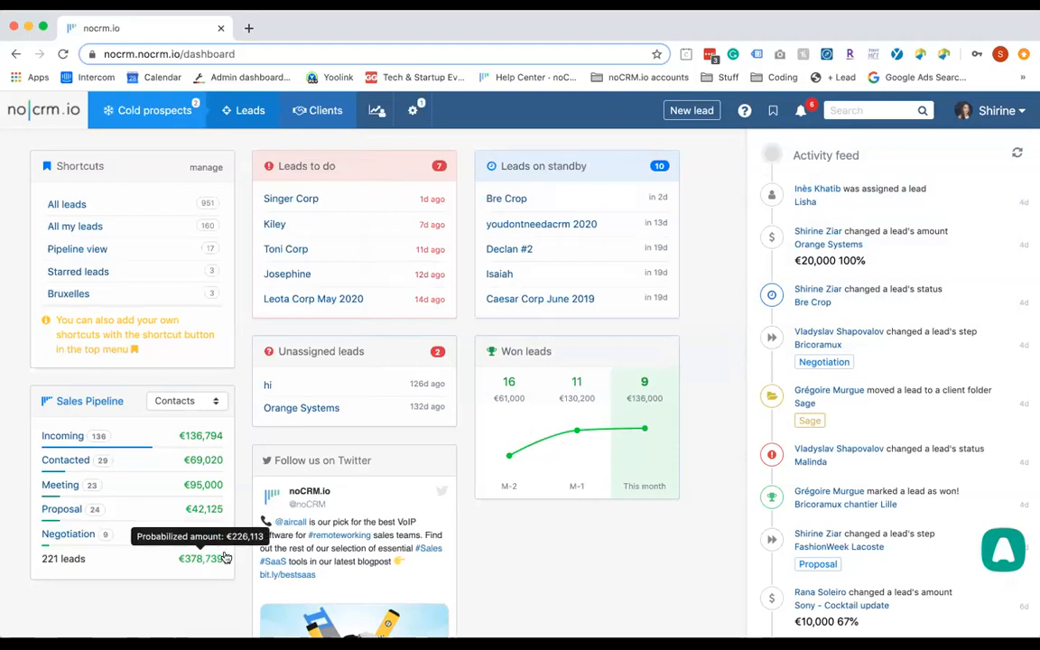
pyautogui.moveTo(193, 119)
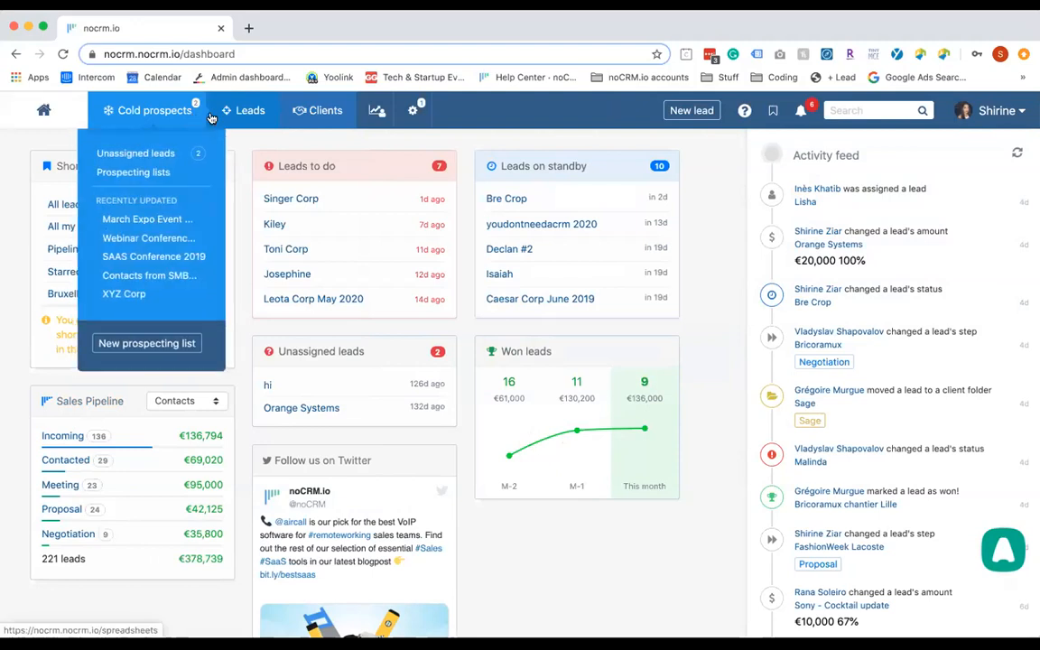
pyautogui.moveTo(305, 119)
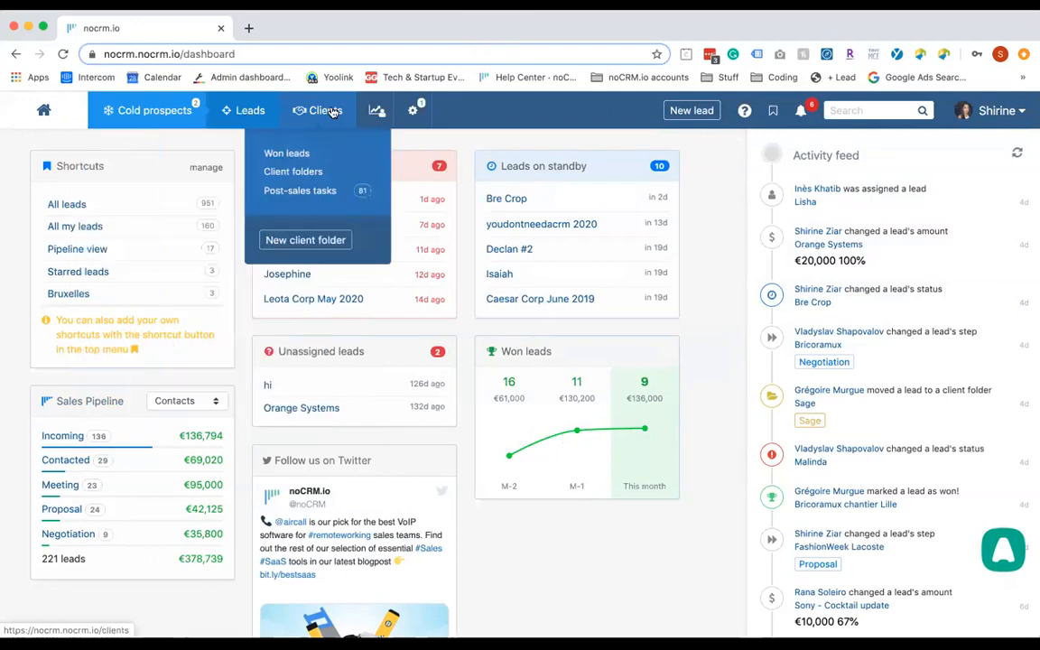
pyautogui.moveTo(250, 109)
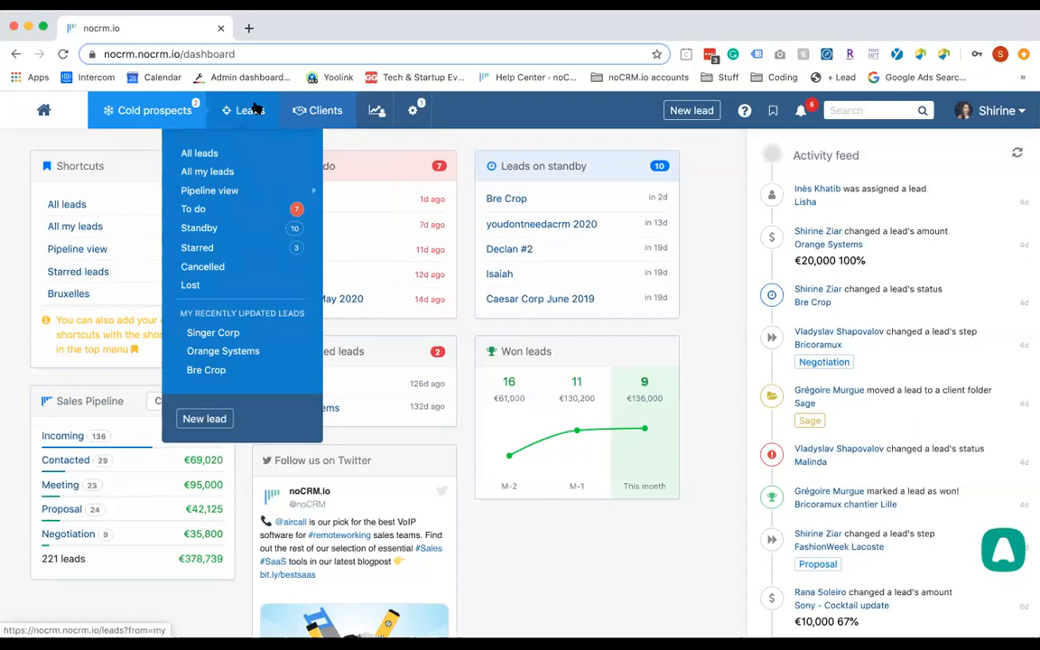
pyautogui.click(692, 110)
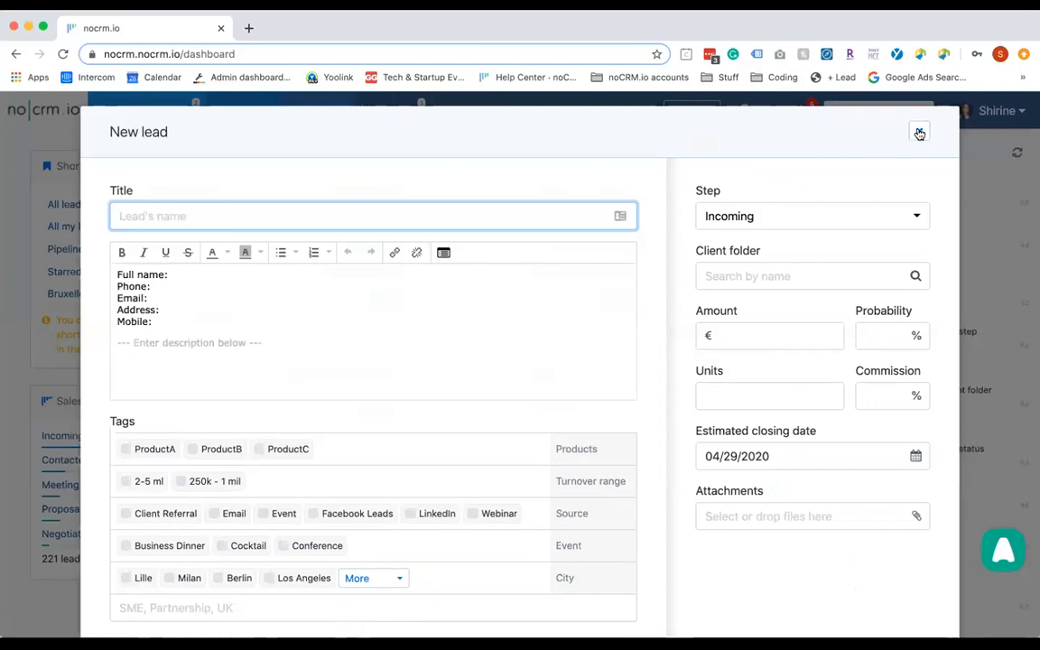
pyautogui.click(919, 132)
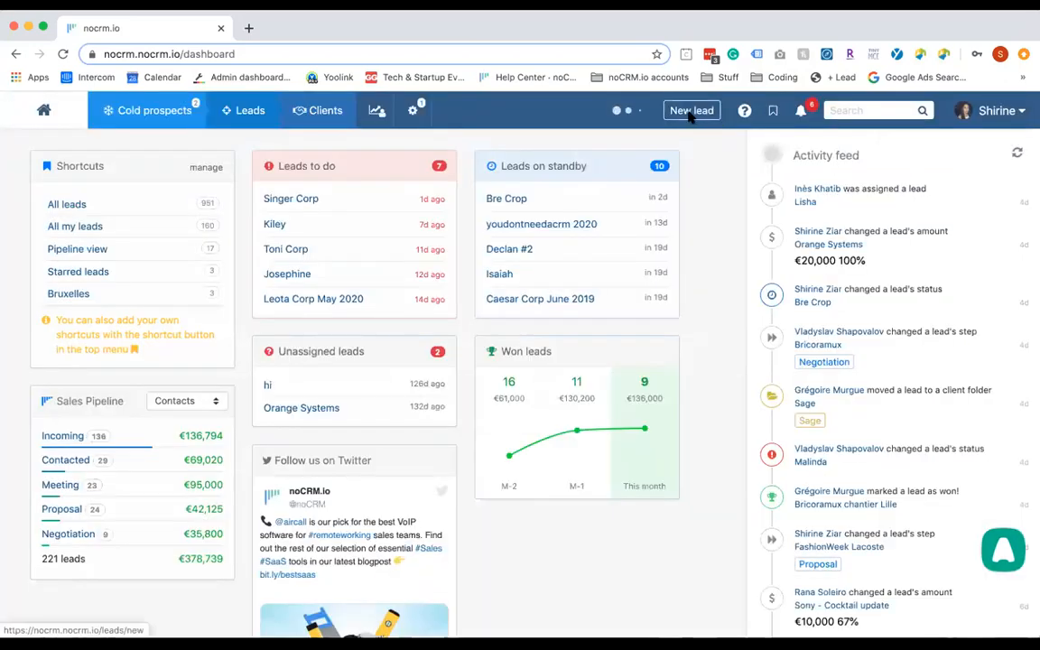
pyautogui.click(692, 112)
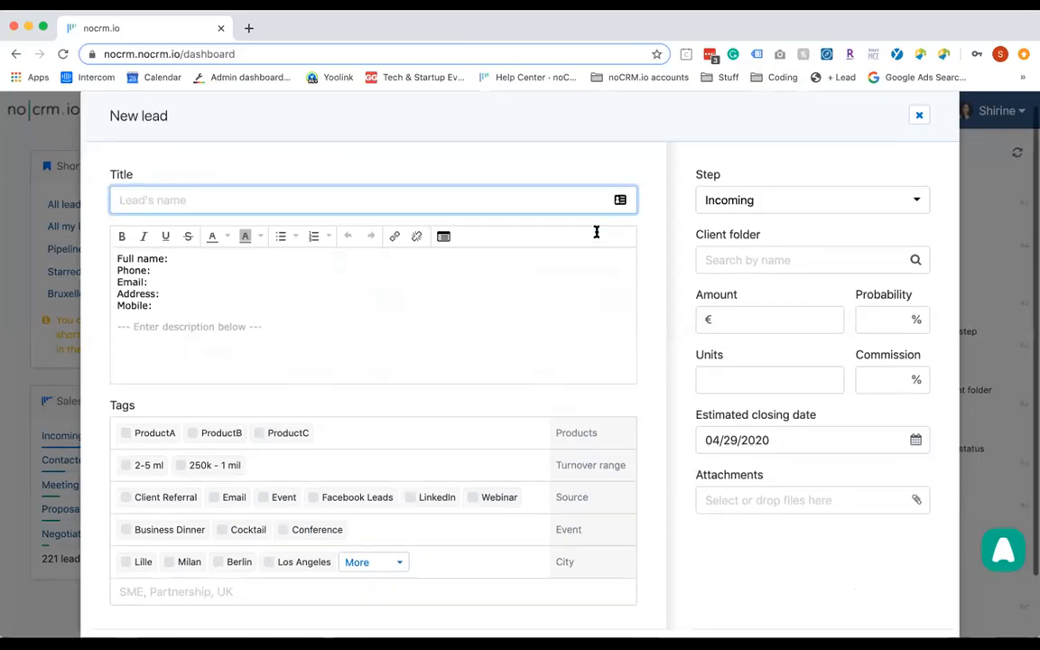
pyautogui.scroll(-1, 597, 231)
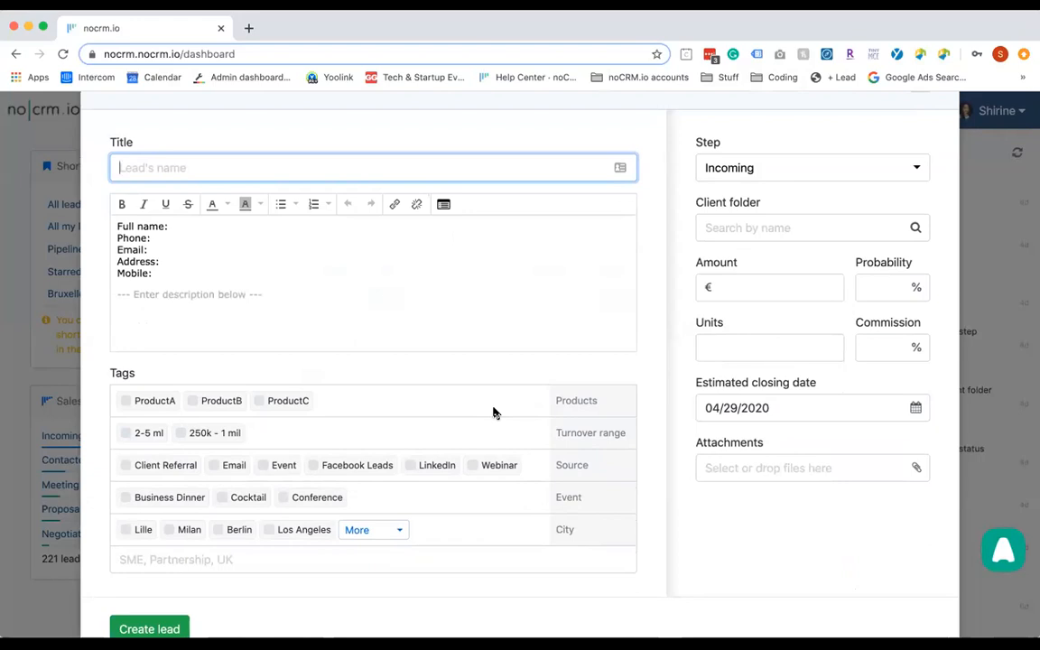
pyautogui.click(213, 168)
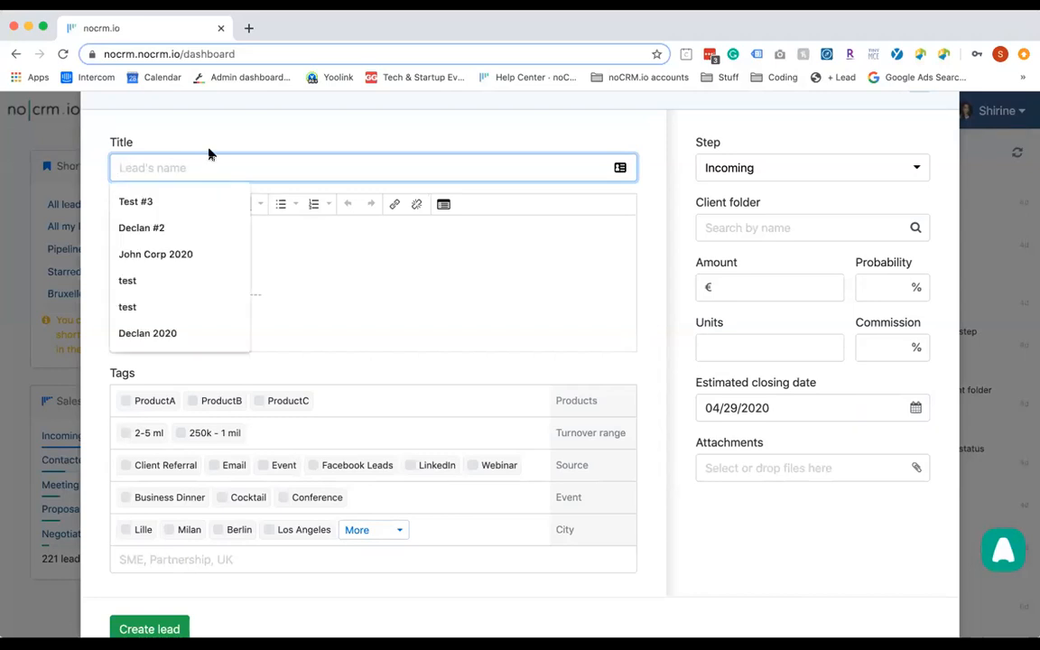
pyautogui.click(203, 143)
pyautogui.click(198, 164)
# Title the lead 'Pixar Corp' and enter the contact's full name in the description
pyautogui.write('Pixar Corp')
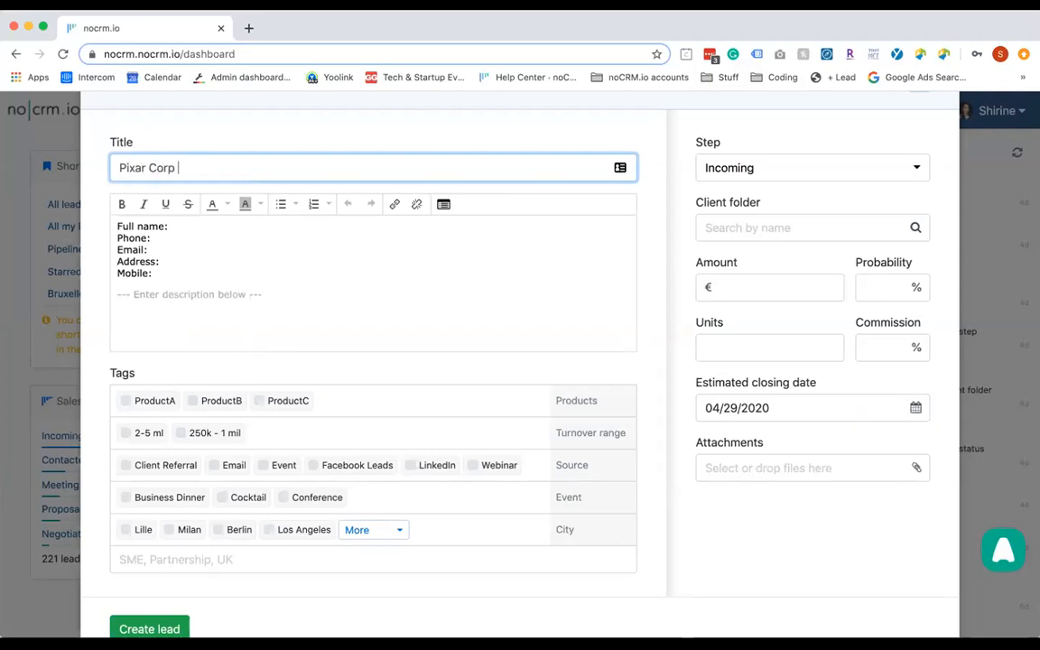
pyautogui.click(240, 234)
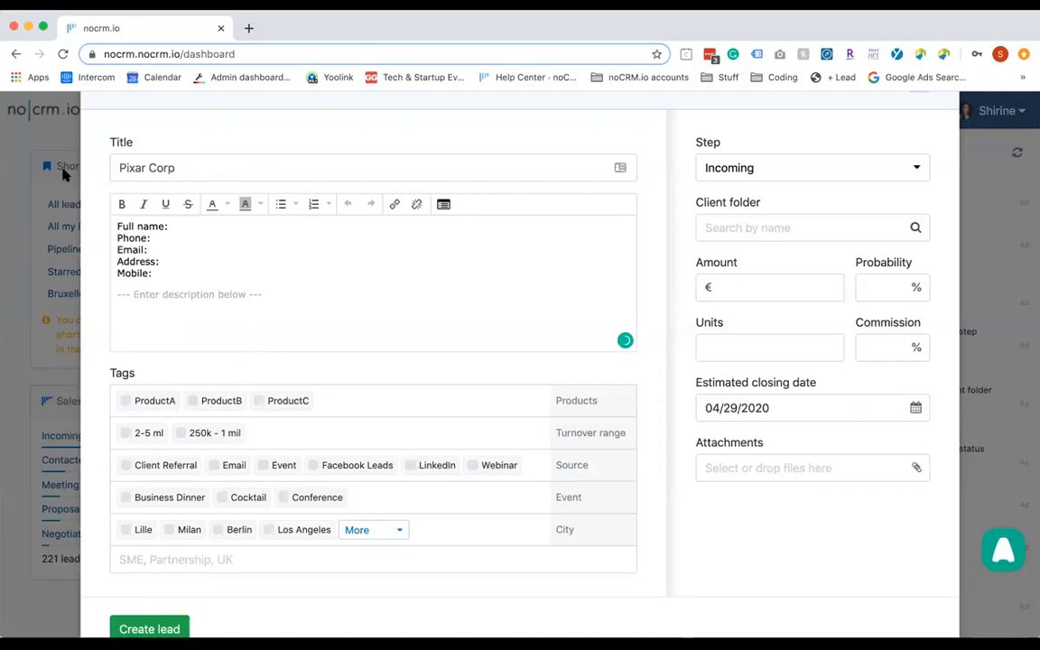
pyautogui.moveTo(155, 276); pyautogui.dragTo(102, 225)
pyautogui.click(158, 268)
pyautogui.write('Jane Doe')
# Add the contact's phone number on the Phone line of the description
pyautogui.click(225, 240)
pyautogui.scroll(1, 225, 245)
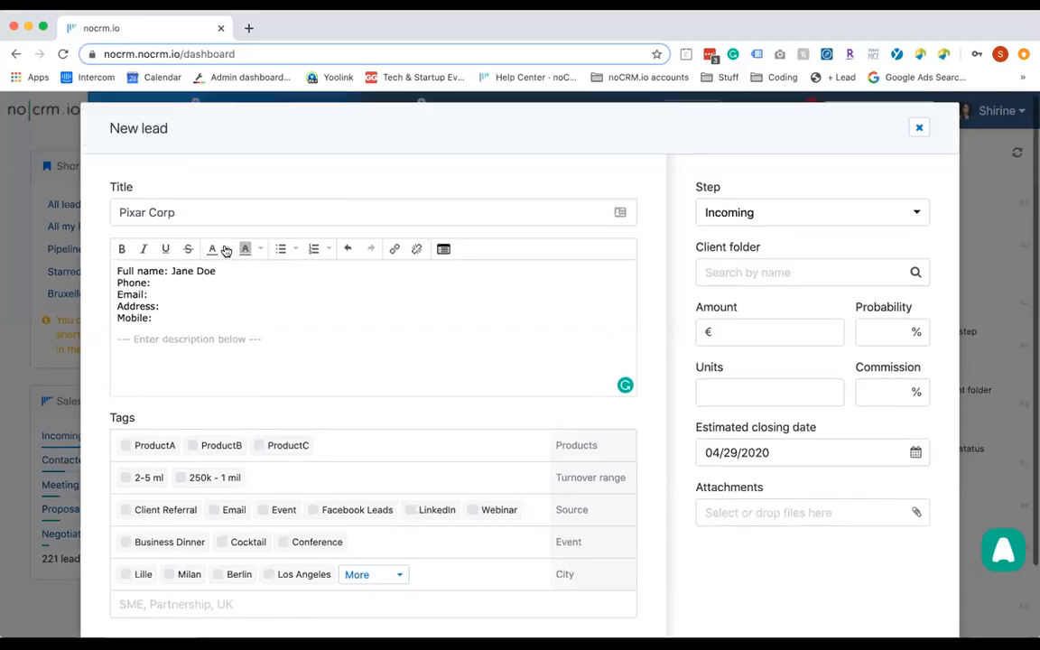
pyautogui.write('12345678')
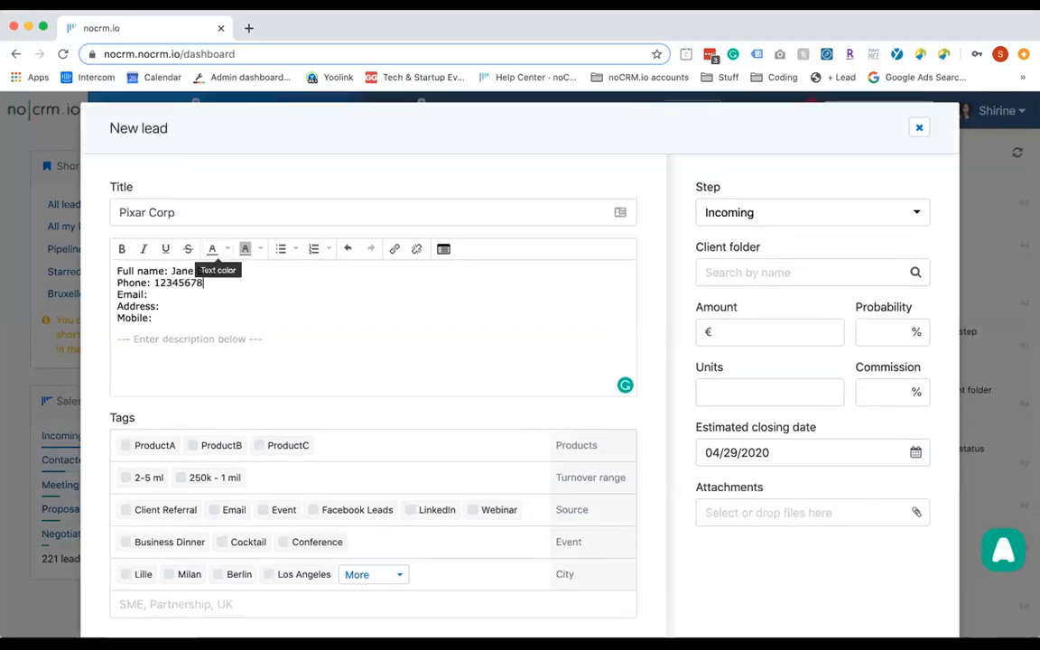
pyautogui.write('9')
pyautogui.click(225, 293)
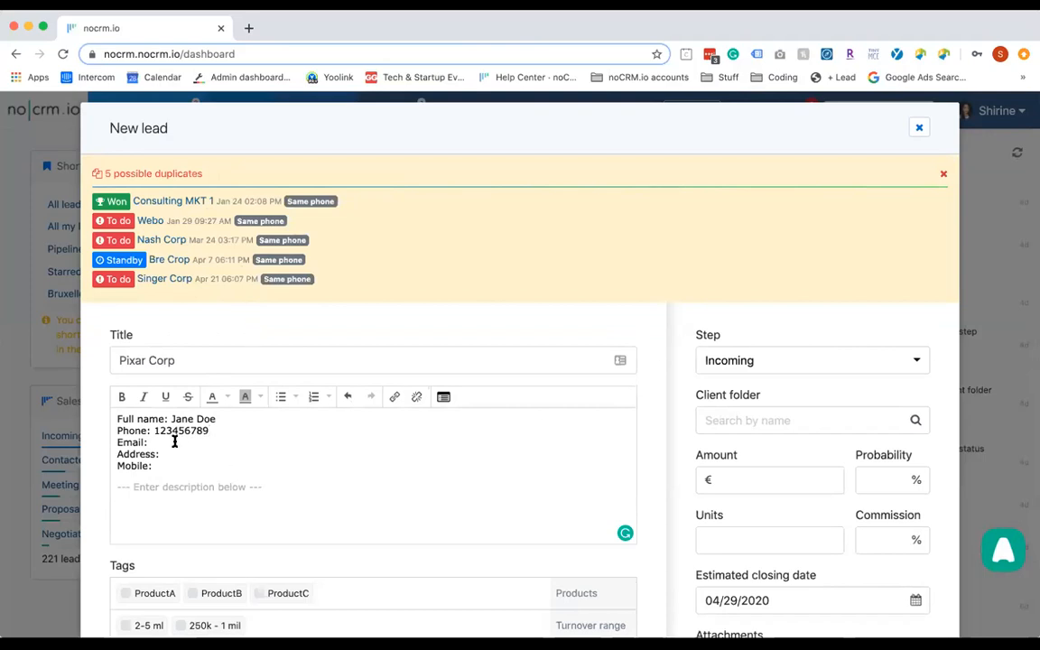
# Dismiss the duplicates warning and enter the contact's e-mail address after Email:, correcting typos
pyautogui.click(186, 361)
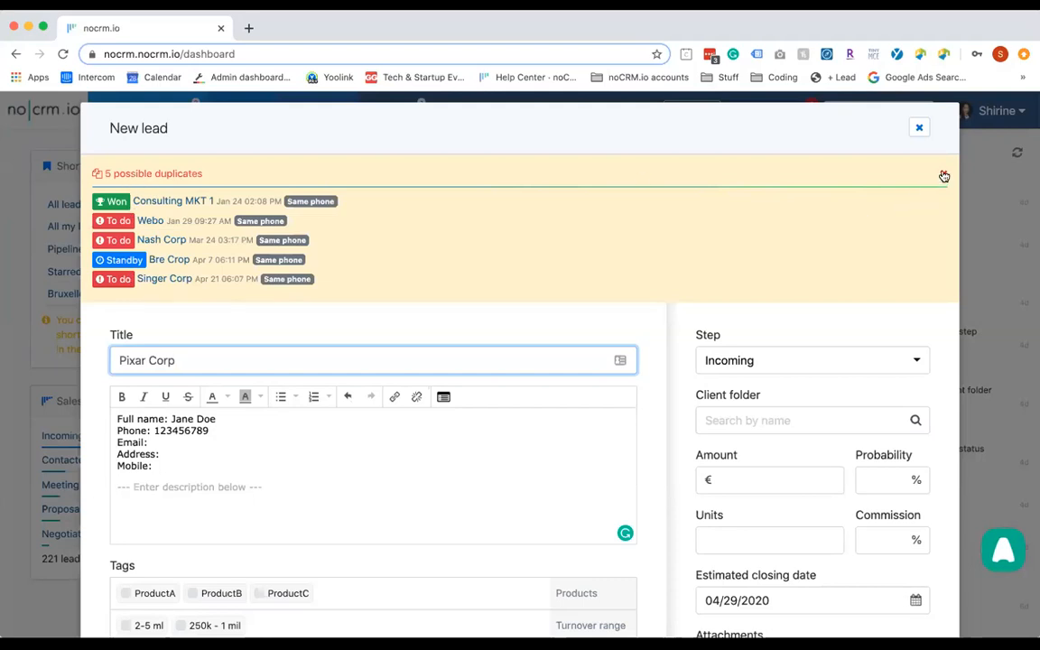
pyautogui.click(943, 177)
pyautogui.click(196, 302)
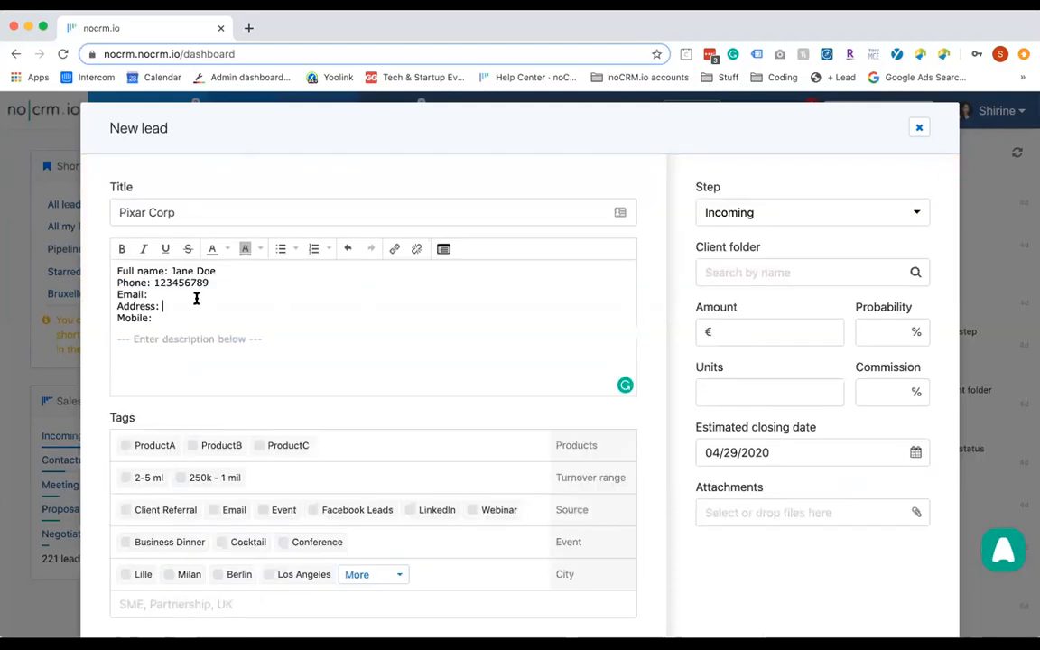
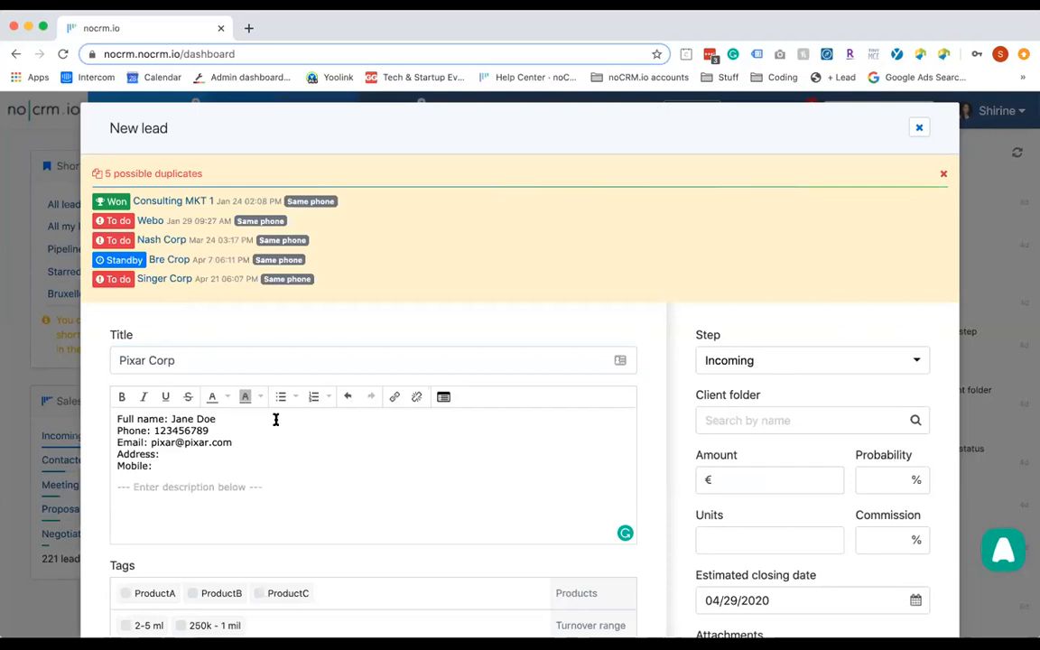
pyautogui.scroll(-2, 232, 522)
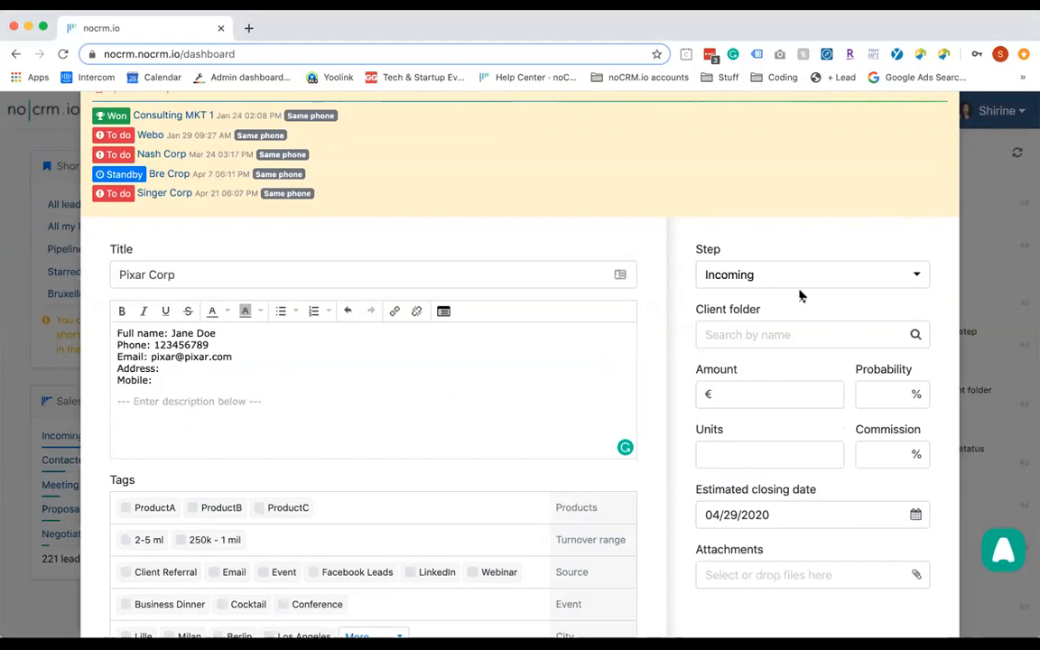
pyautogui.click(829, 276)
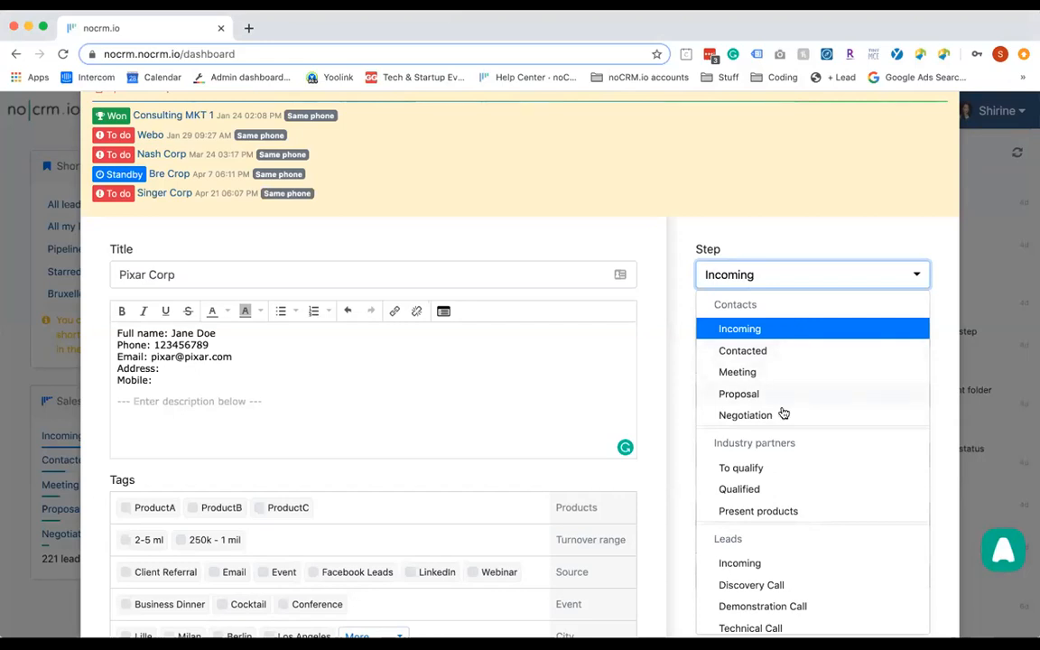
pyautogui.scroll(-3, 785, 457)
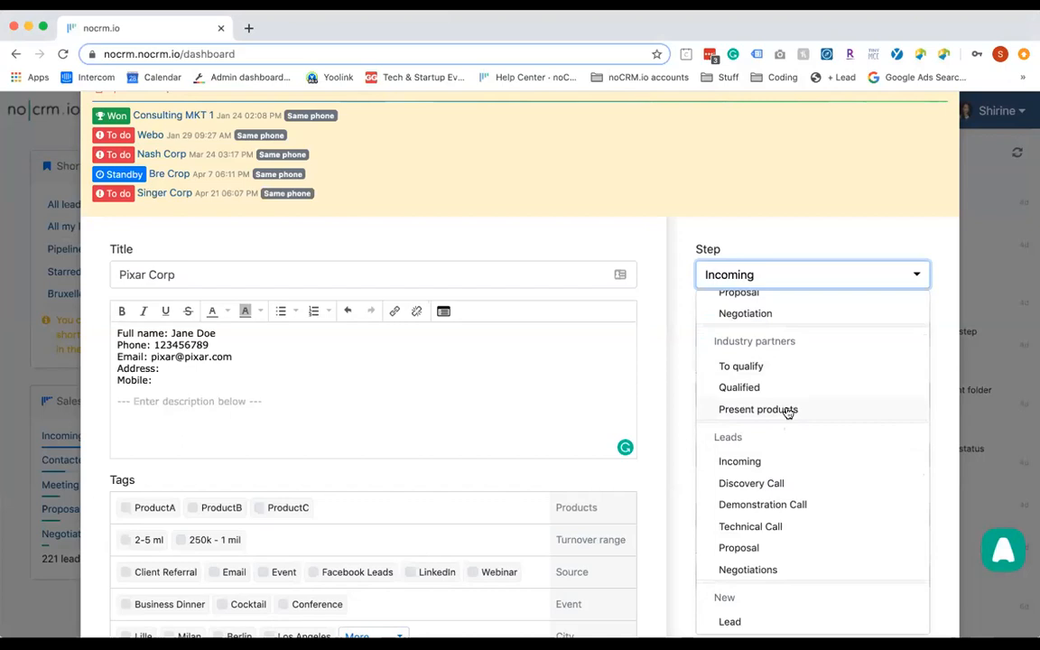
pyautogui.scroll(2, 789, 412)
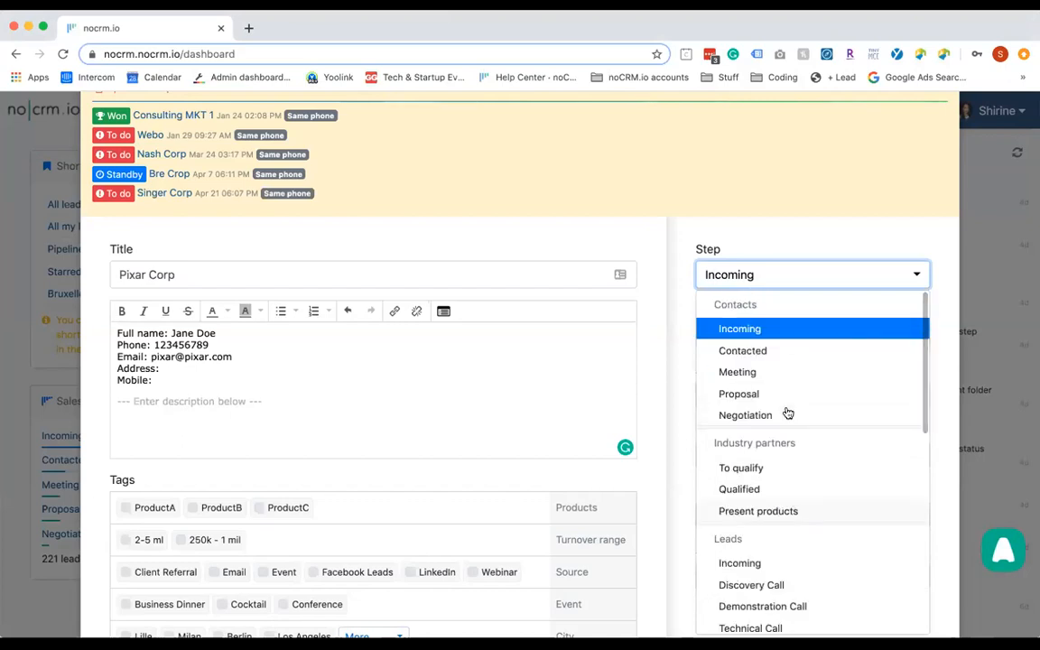
pyautogui.scroll(-2, 842, 528)
pyautogui.scroll(2, 813, 541)
pyautogui.scroll(-5, 813, 542)
pyautogui.scroll(-5, 813, 544)
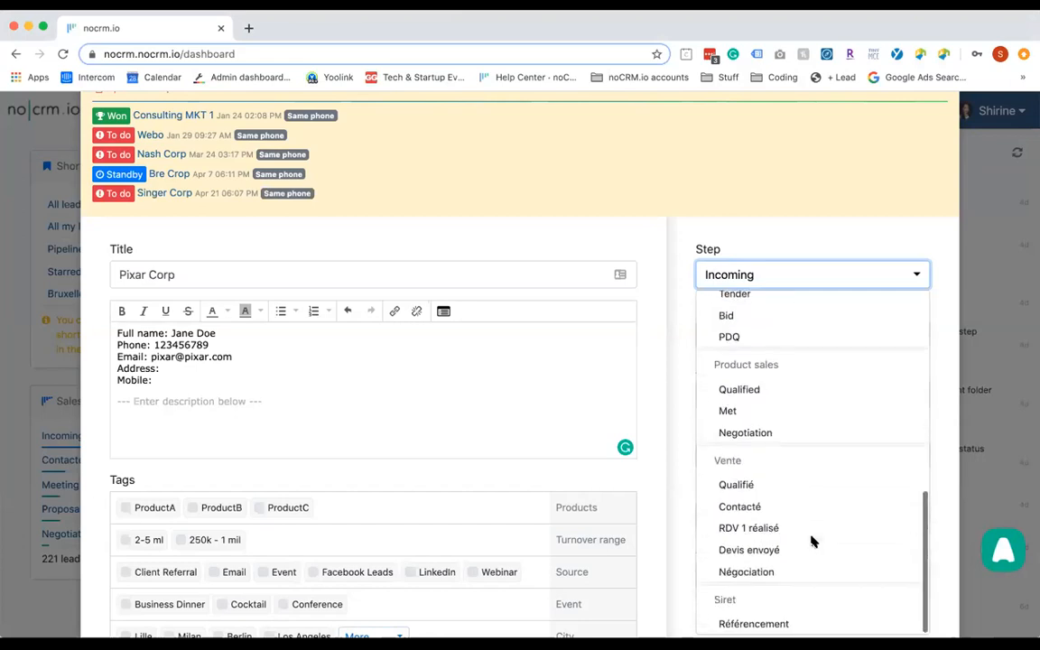
pyautogui.scroll(5, 792, 381)
pyautogui.scroll(3, 792, 381)
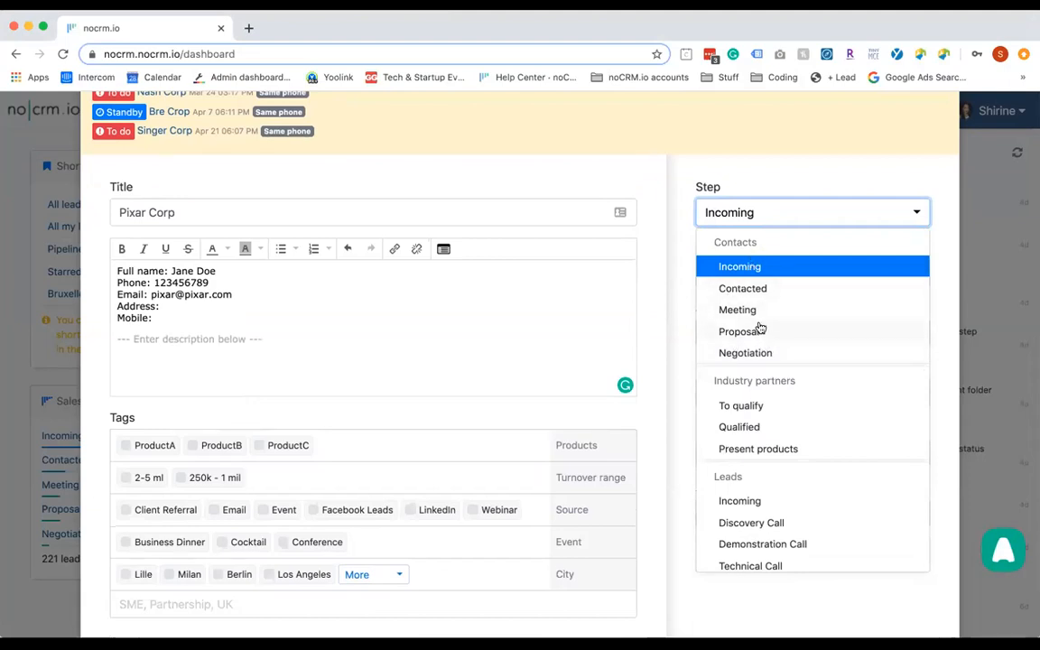
pyautogui.click(739, 266)
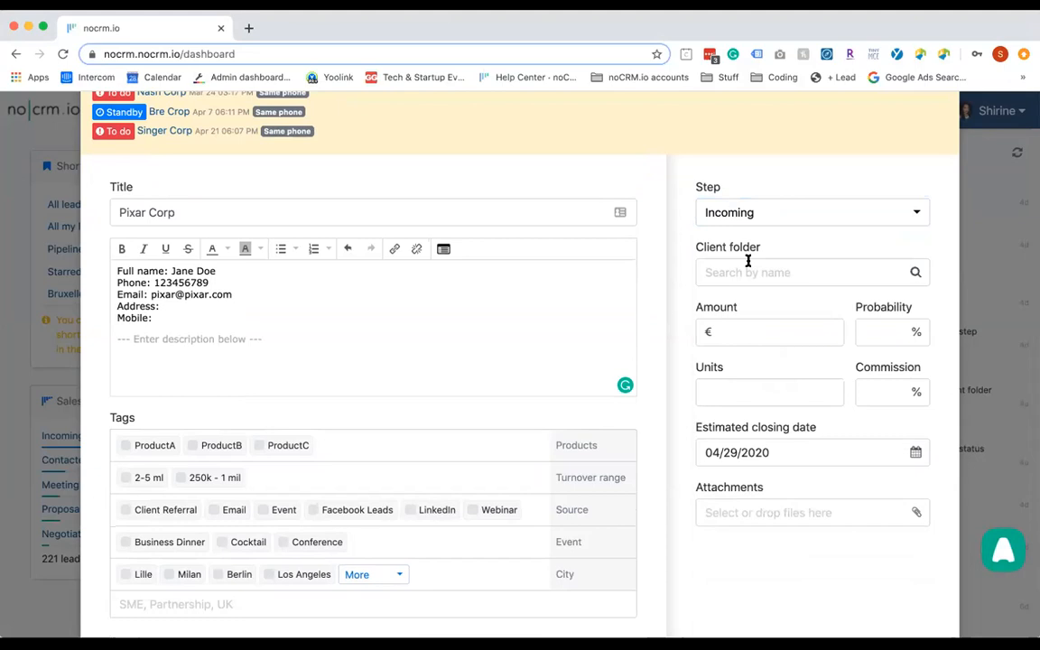
# Look at the past Amount suggestions and leave the Probability field blank
pyautogui.click(738, 324)
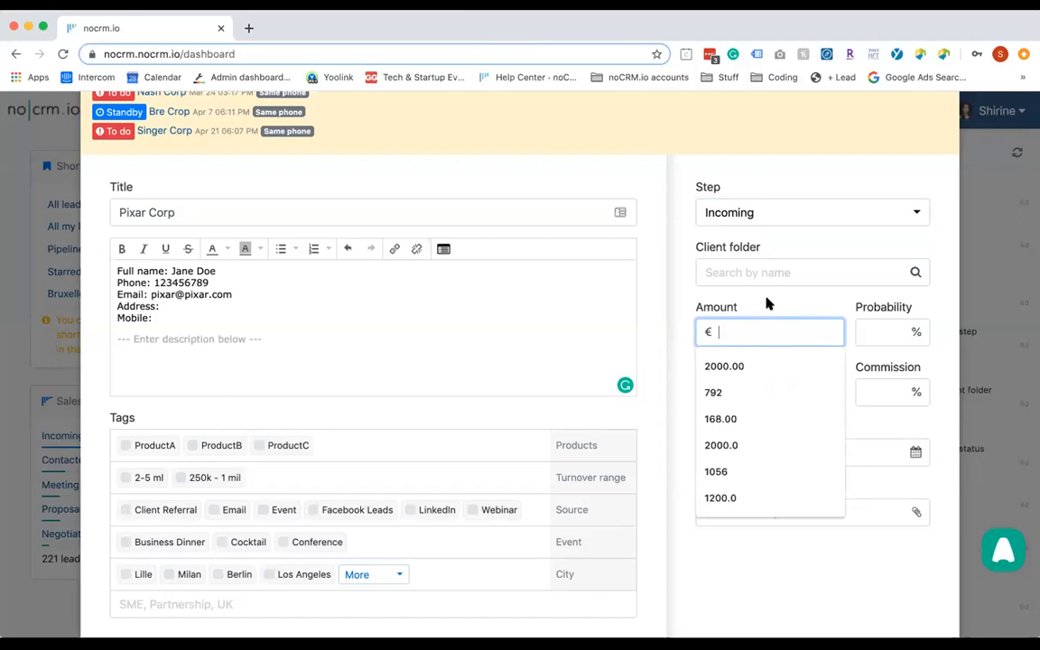
pyautogui.click(768, 304)
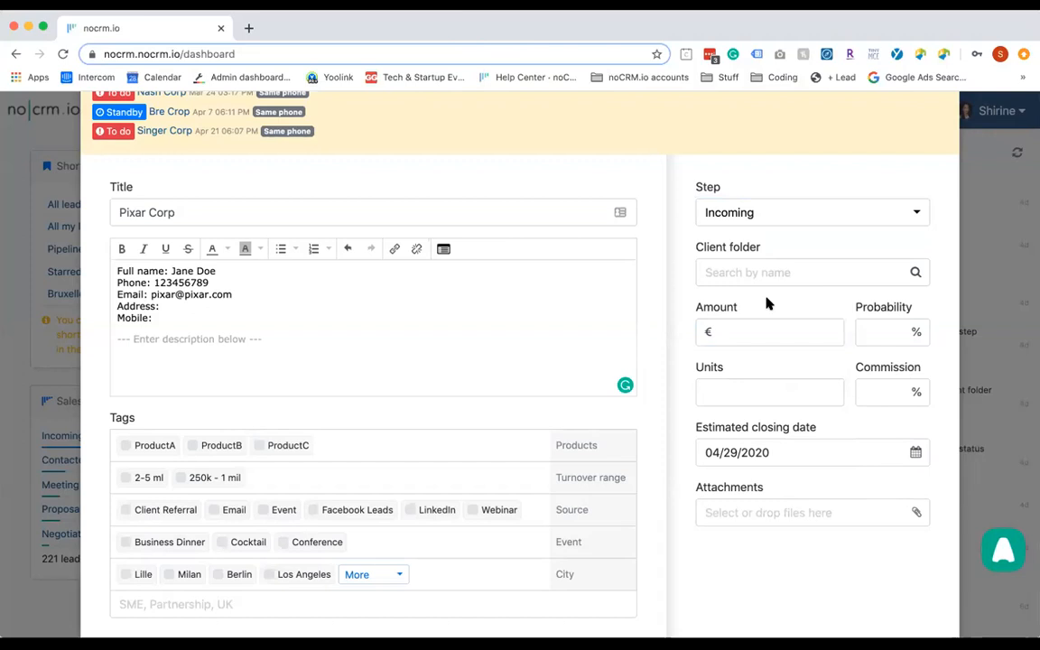
pyautogui.click(898, 332)
pyautogui.write('50')
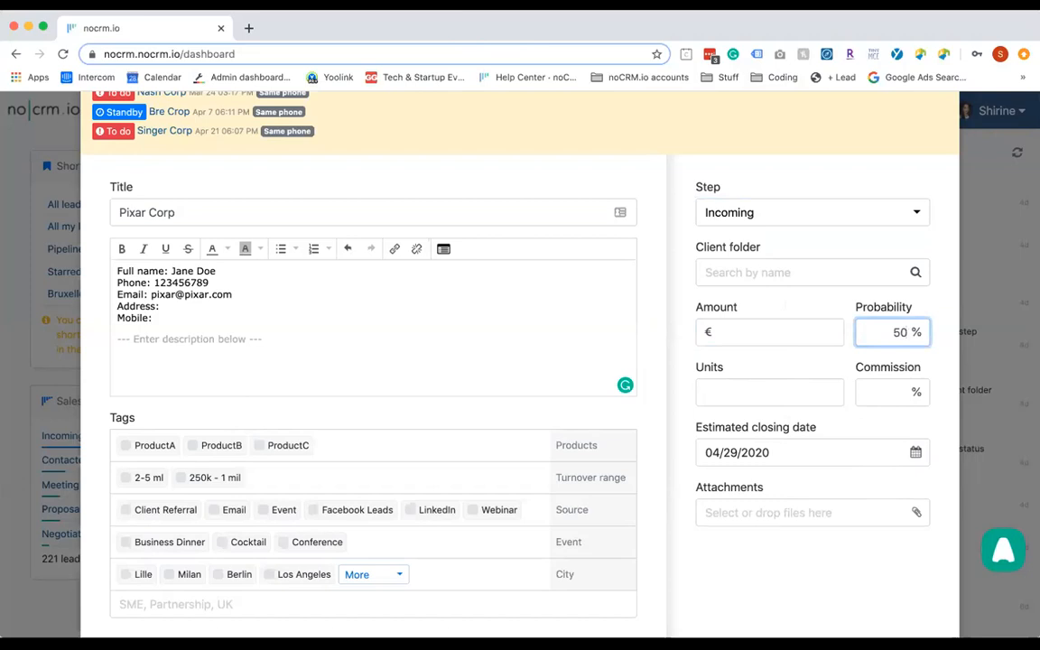
pyautogui.press('BackSpace')
pyautogui.press('BackSpace')
pyautogui.click(822, 309)
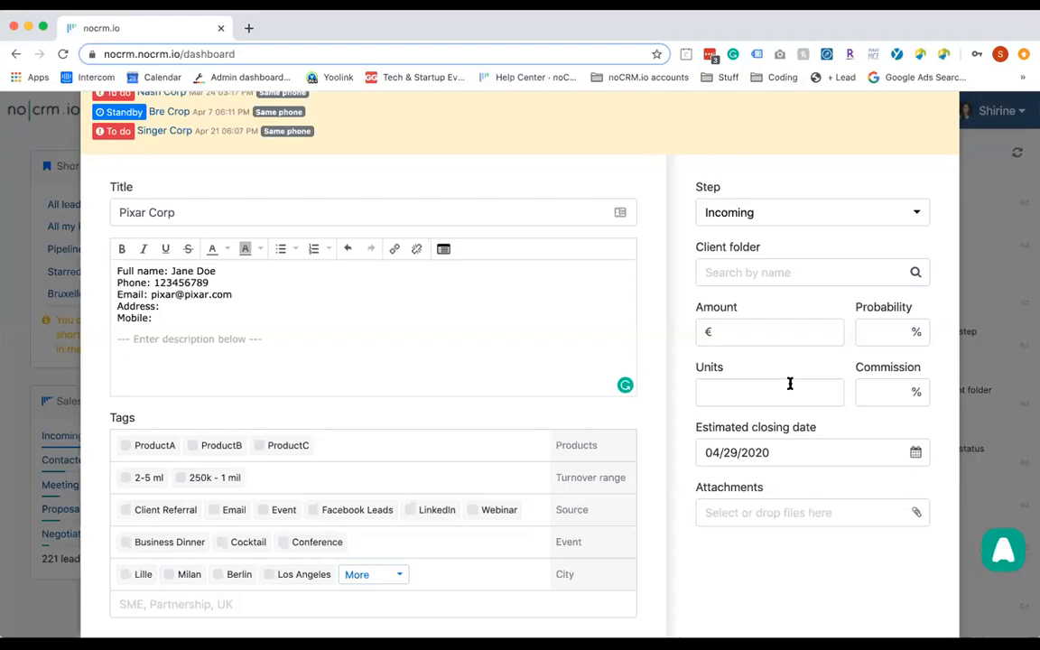
# Set the lead's number of units to 2
pyautogui.click(820, 397)
pyautogui.click(863, 385)
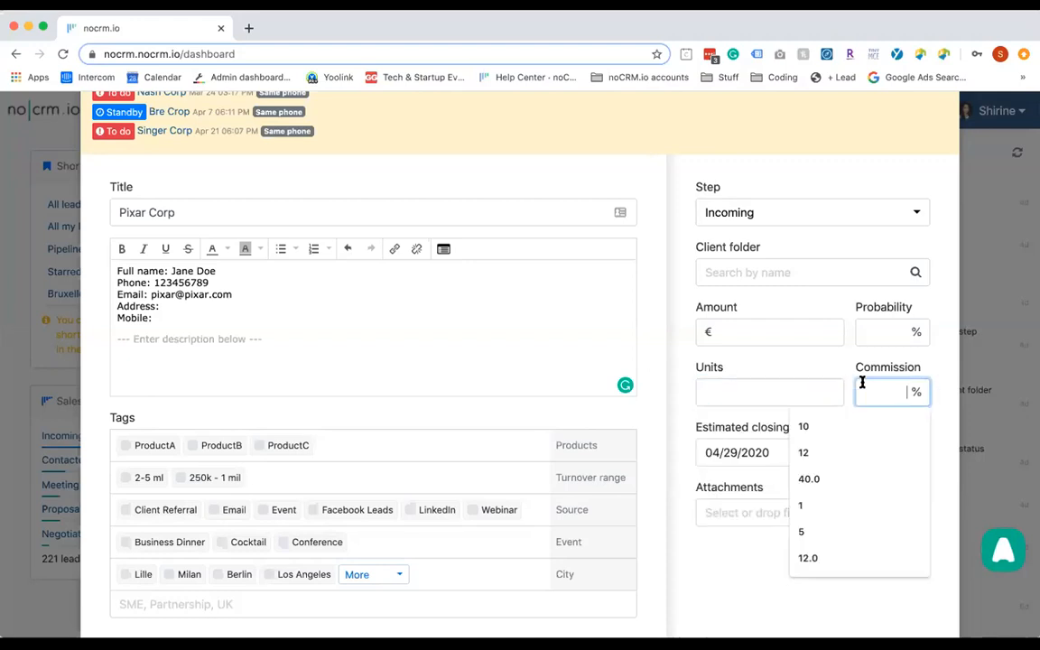
pyautogui.doubleClick(705, 368)
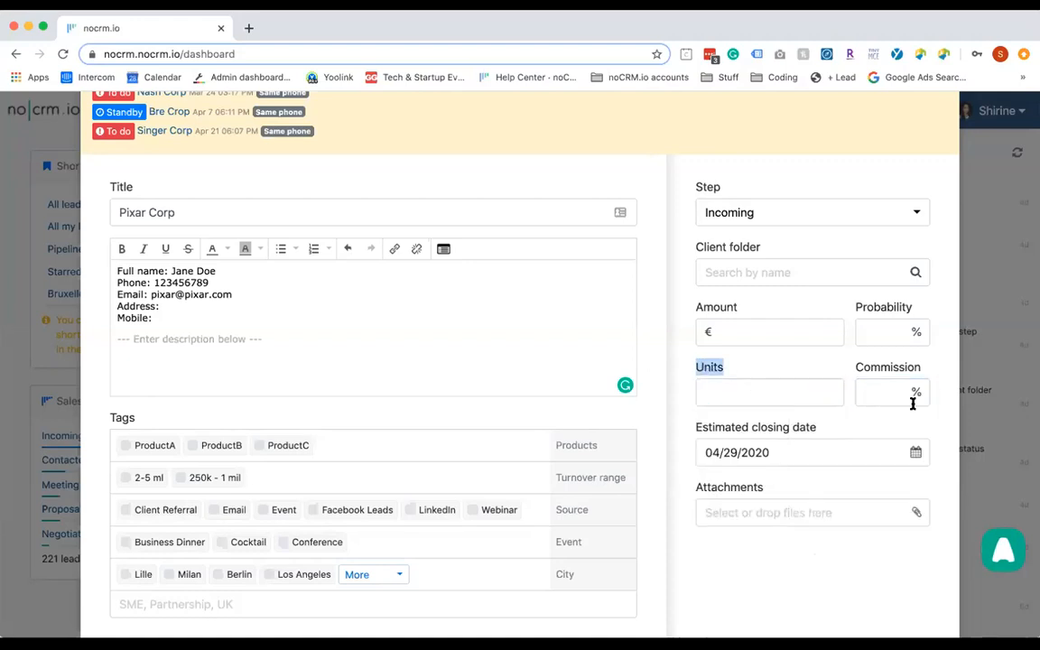
pyautogui.click(888, 368)
pyautogui.doubleClick(888, 368)
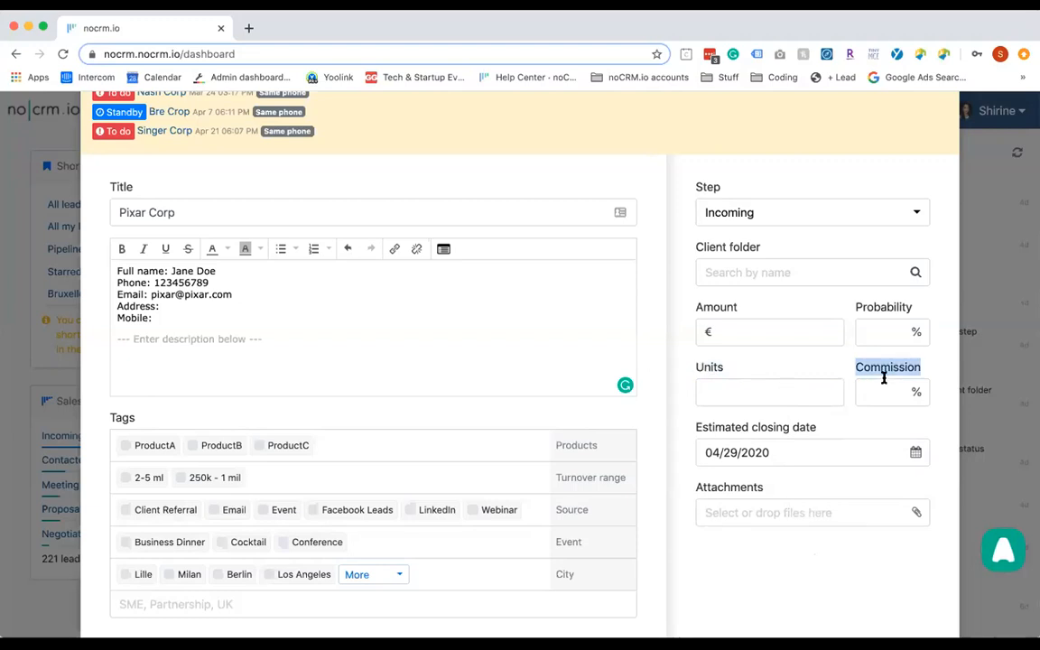
pyautogui.click(712, 393)
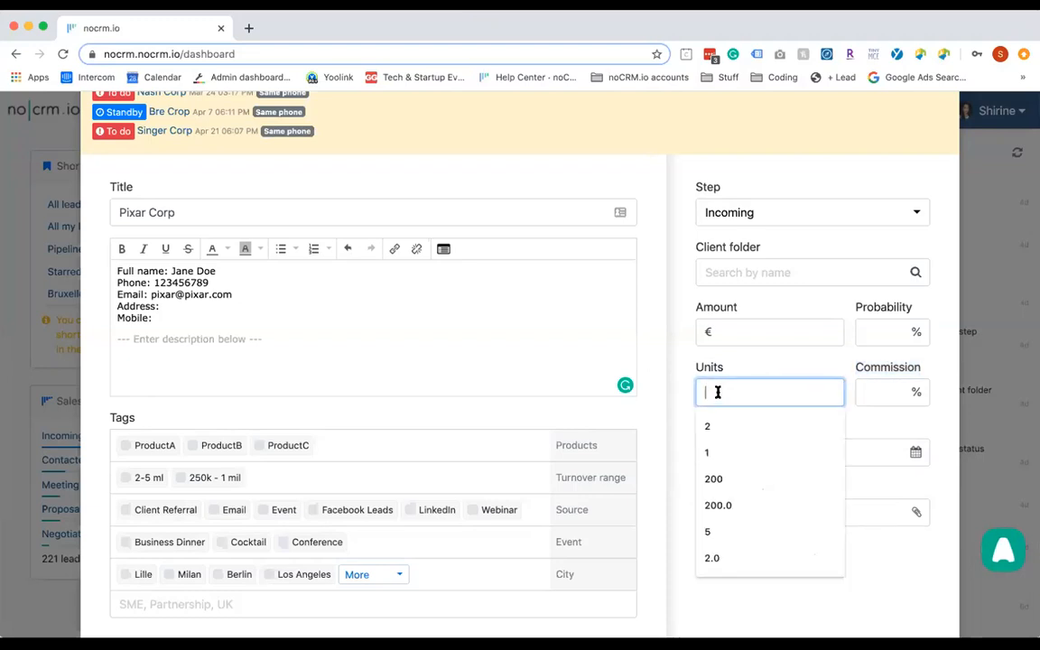
pyautogui.click(884, 385)
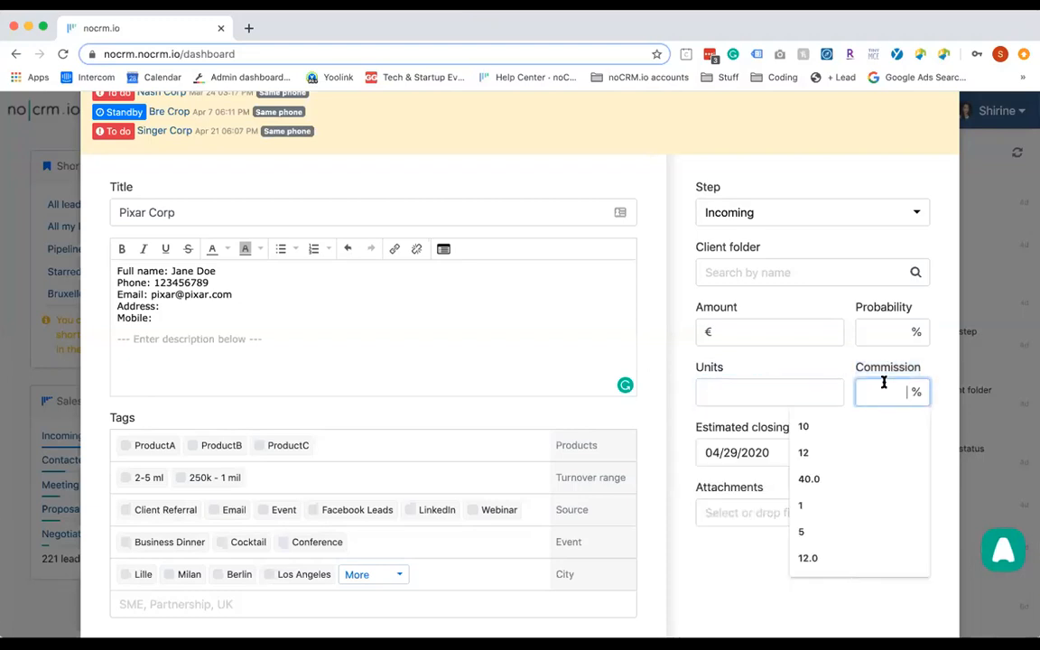
pyautogui.click(733, 393)
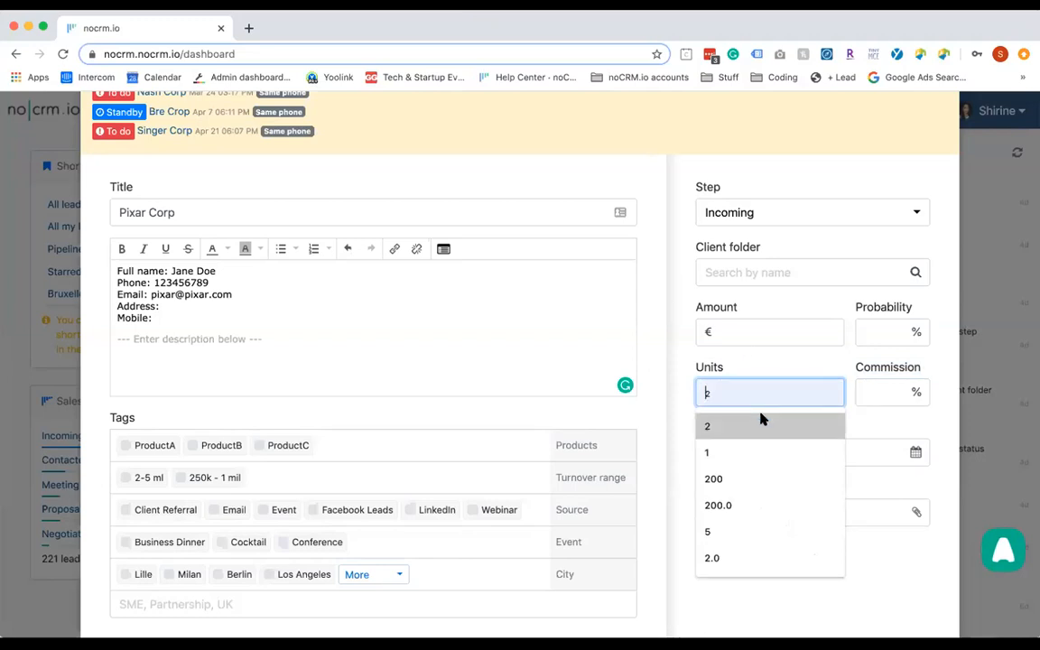
pyautogui.click(761, 425)
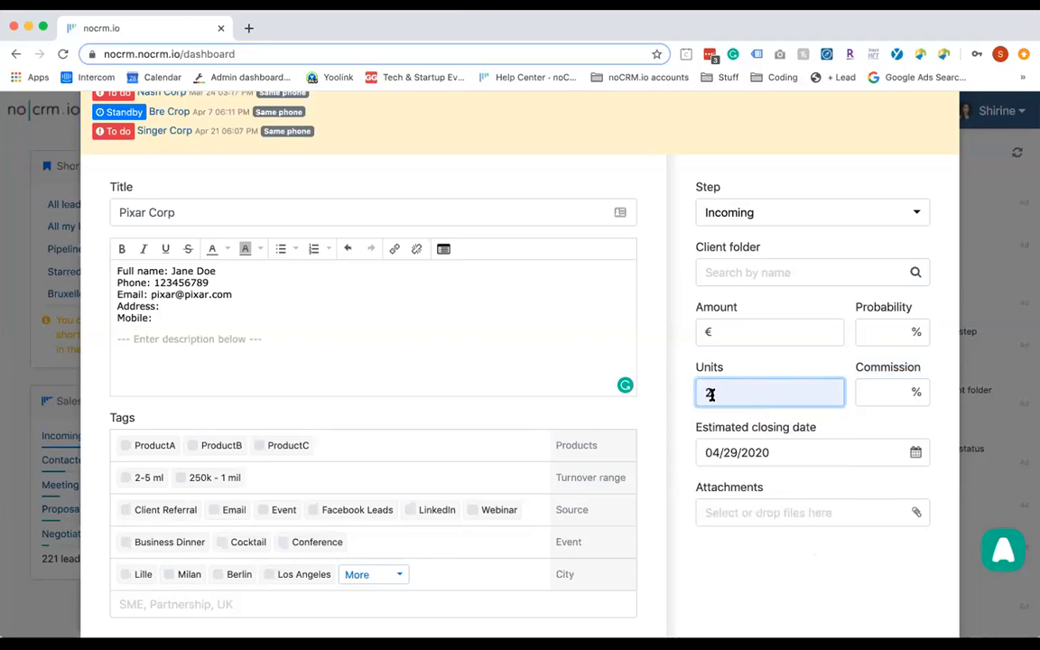
# Set the amount to 2000.00 and the commission to 10%
pyautogui.click(779, 331)
pyautogui.click(748, 367)
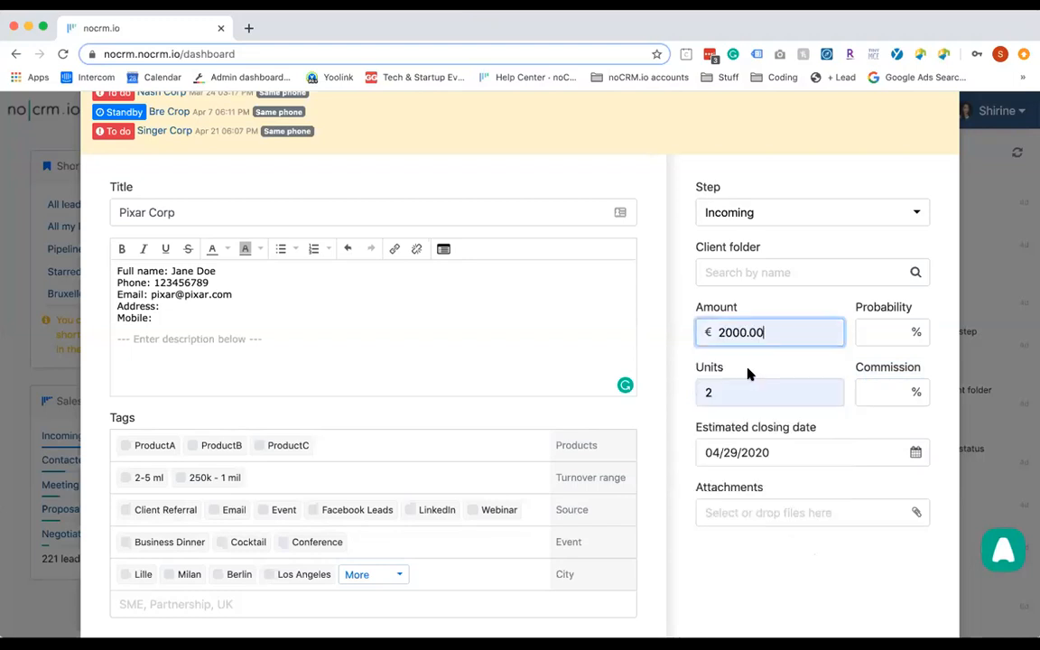
pyautogui.click(863, 391)
pyautogui.write('10')
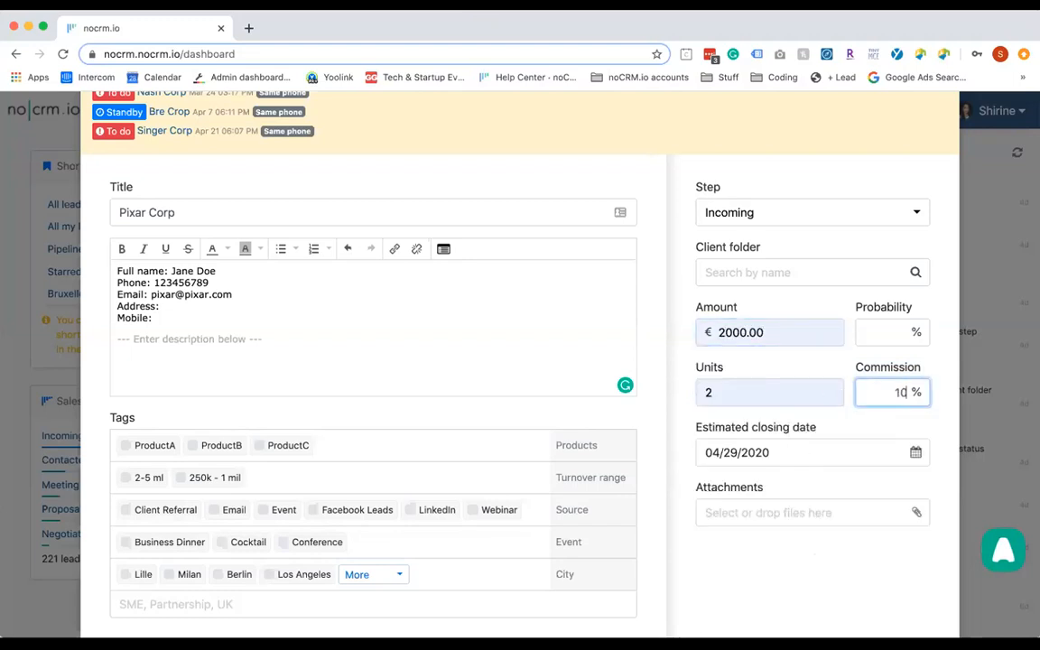
pyautogui.click(774, 365)
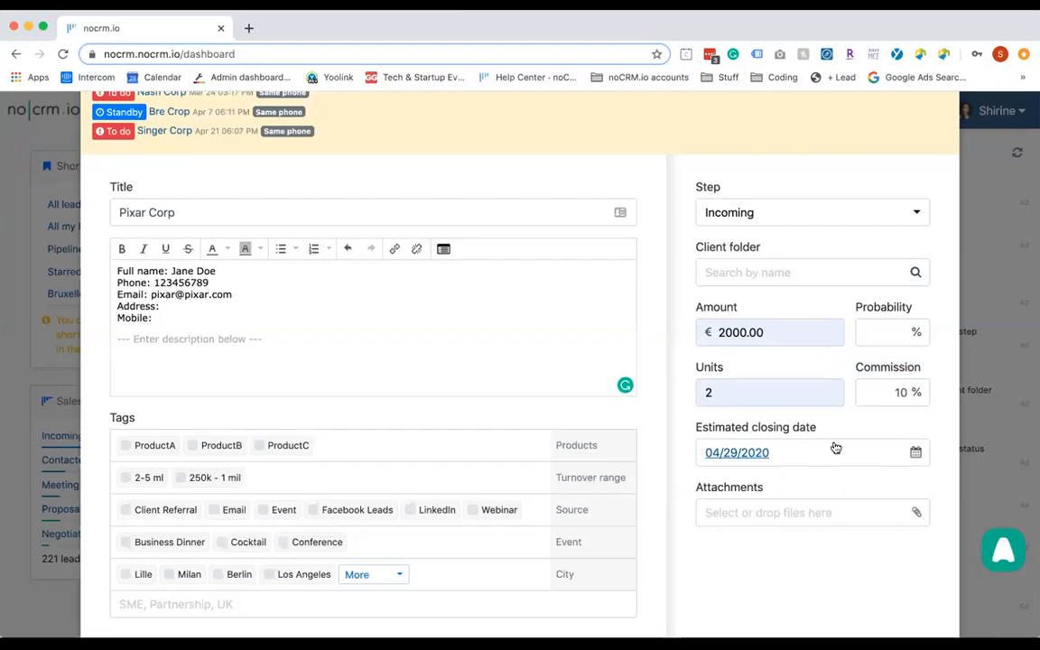
pyautogui.scroll(-1, 842, 448)
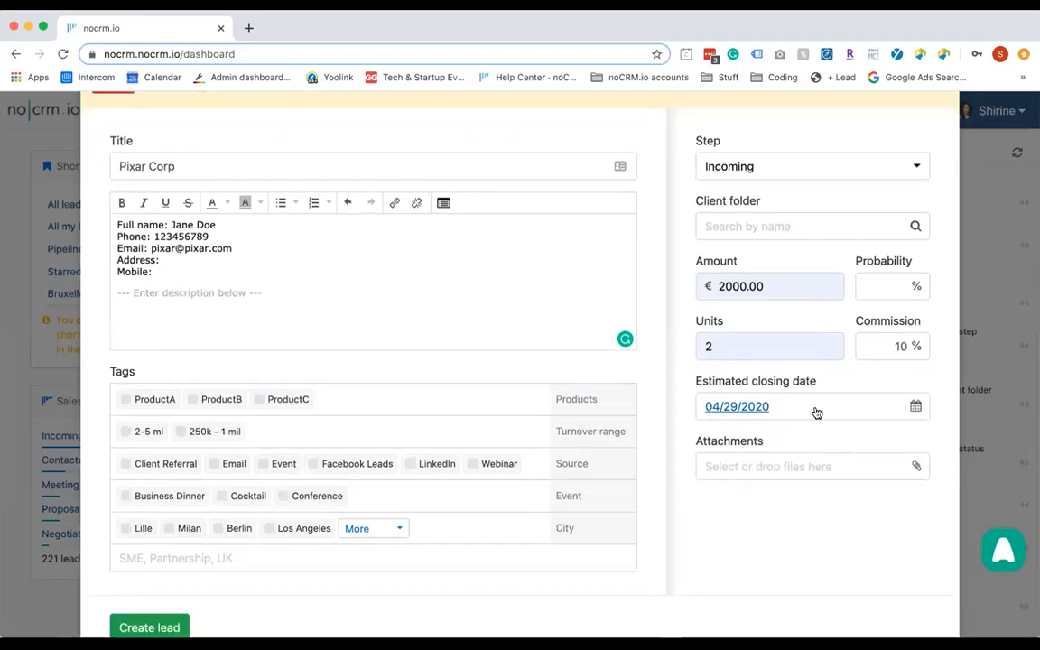
pyautogui.click(817, 413)
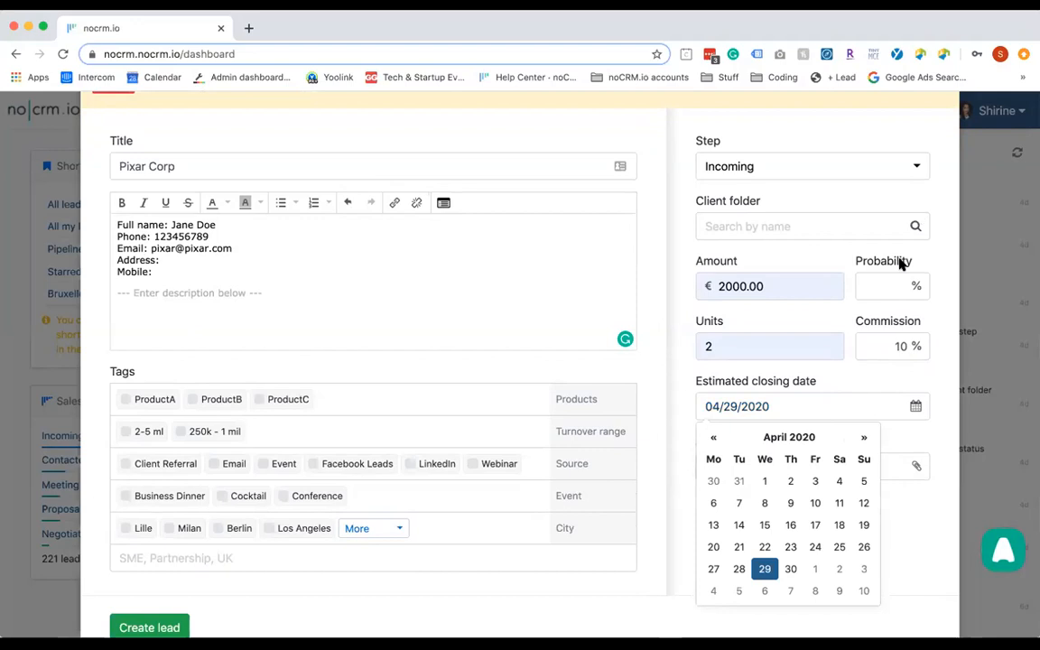
pyautogui.click(848, 260)
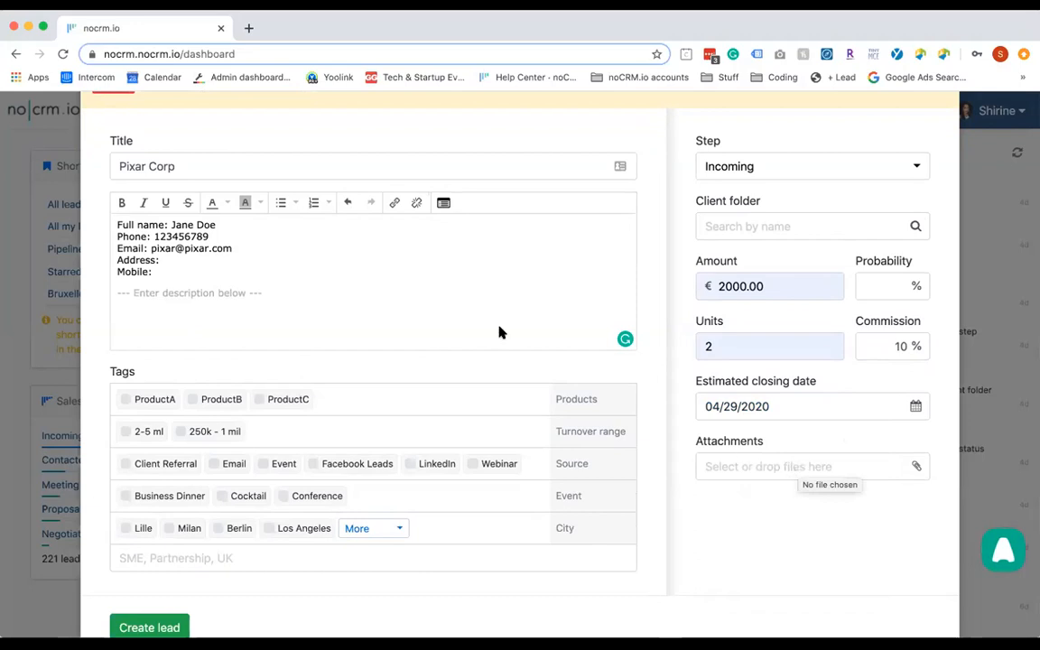
pyautogui.scroll(-3, 433, 480)
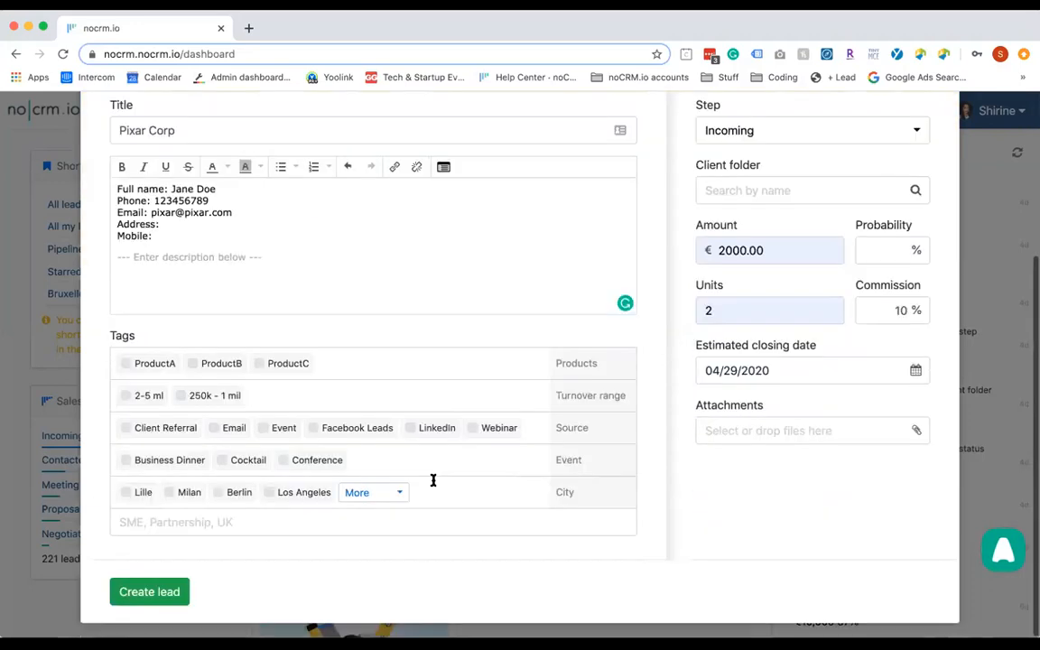
# Create the Pixar Corp lead and save a Webinar source tag on it
pyautogui.click(140, 598)
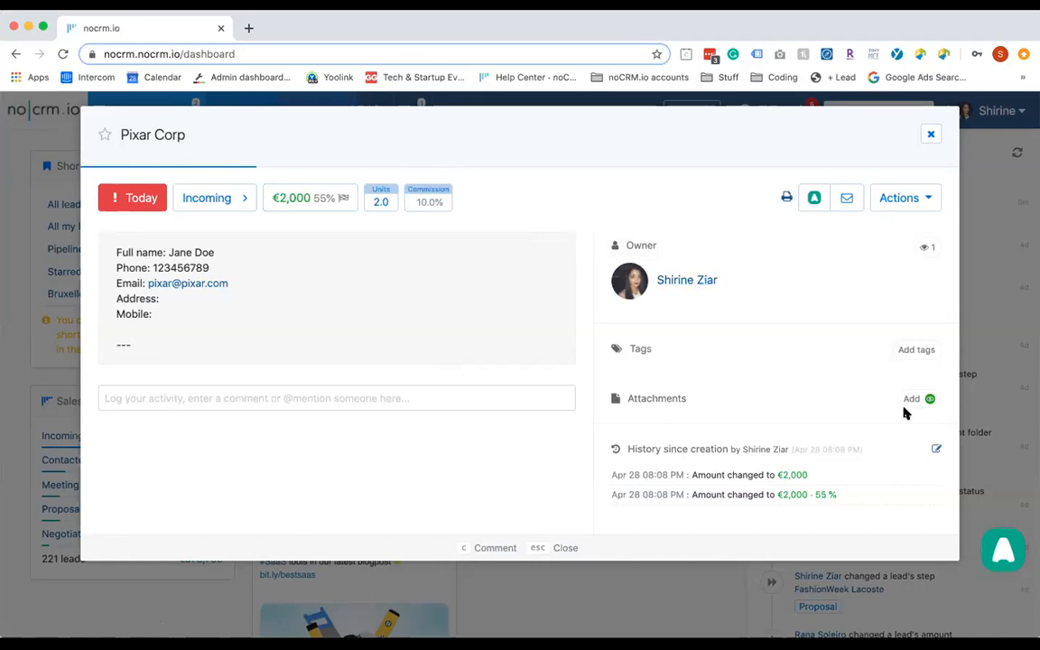
pyautogui.click(904, 356)
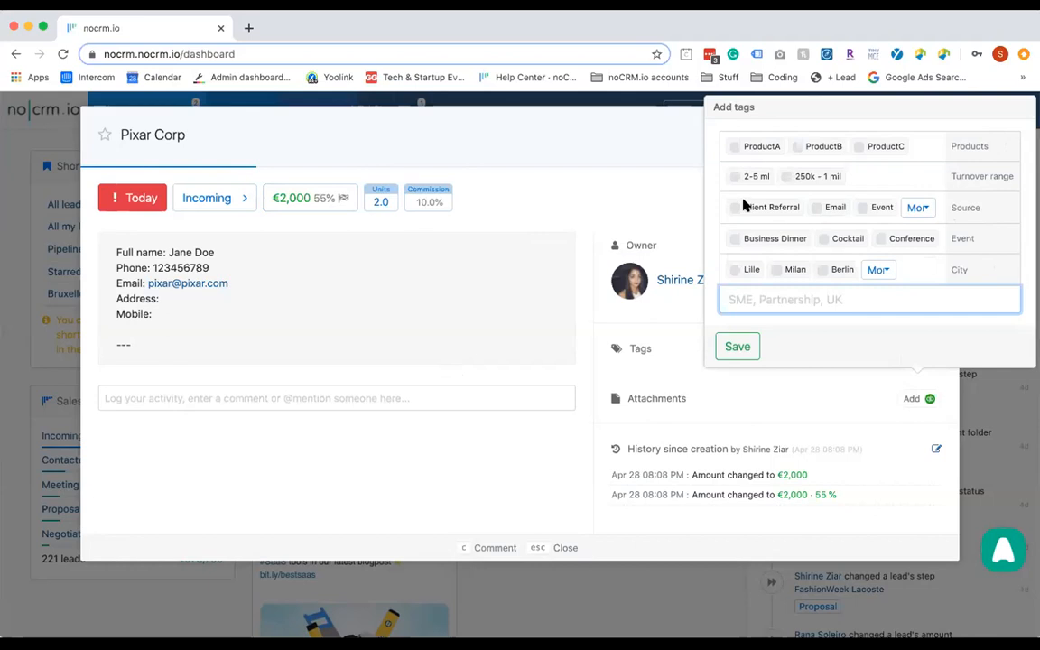
pyautogui.click(919, 207)
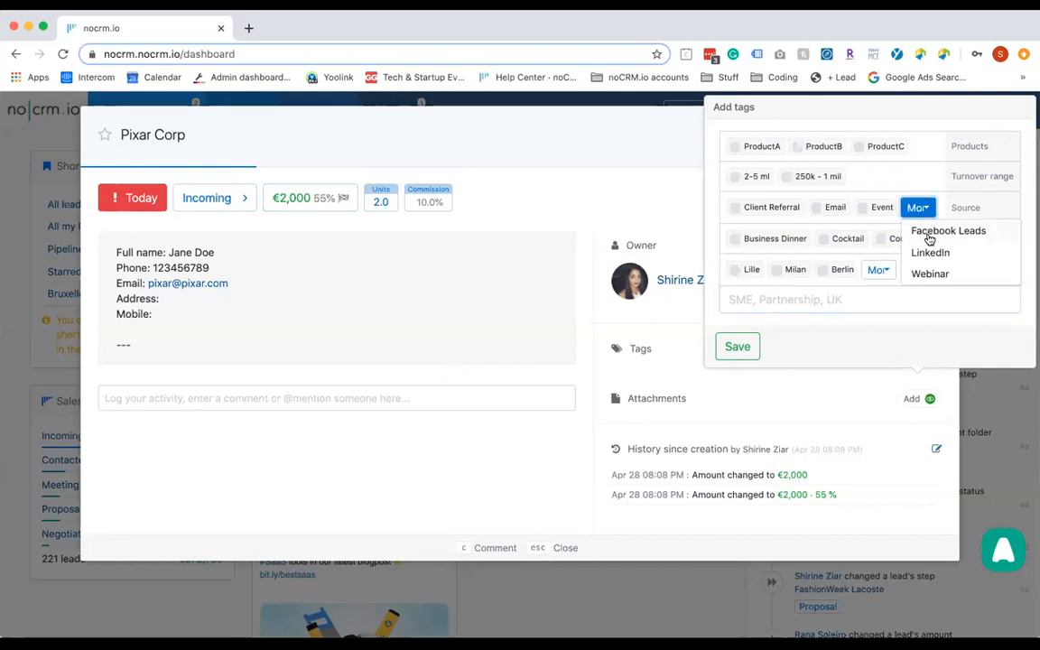
pyautogui.click(933, 274)
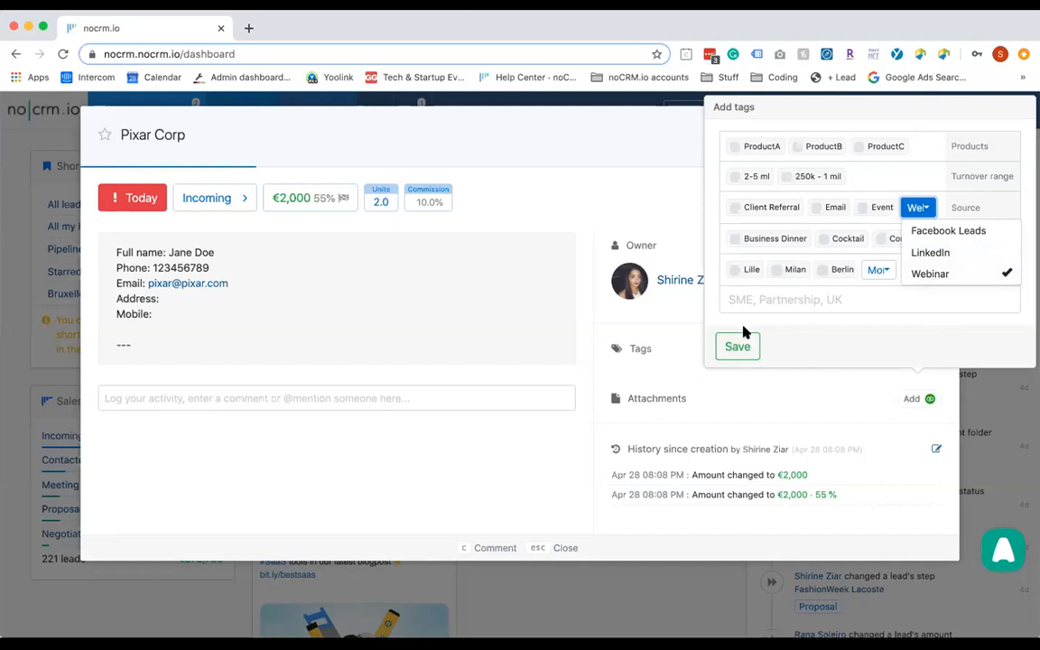
pyautogui.click(737, 347)
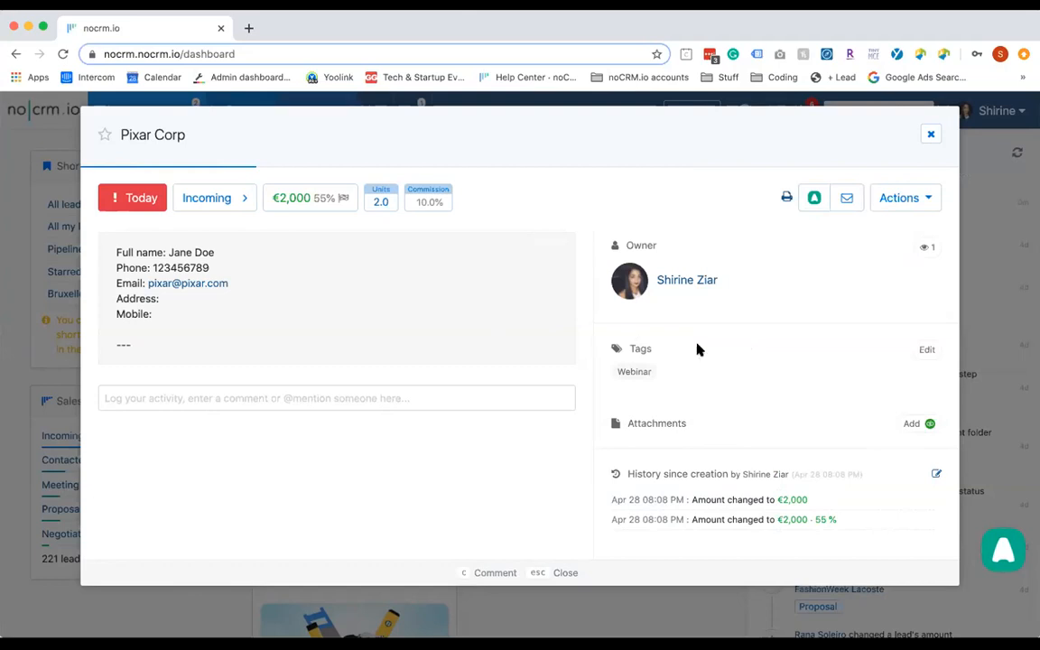
pyautogui.click(815, 199)
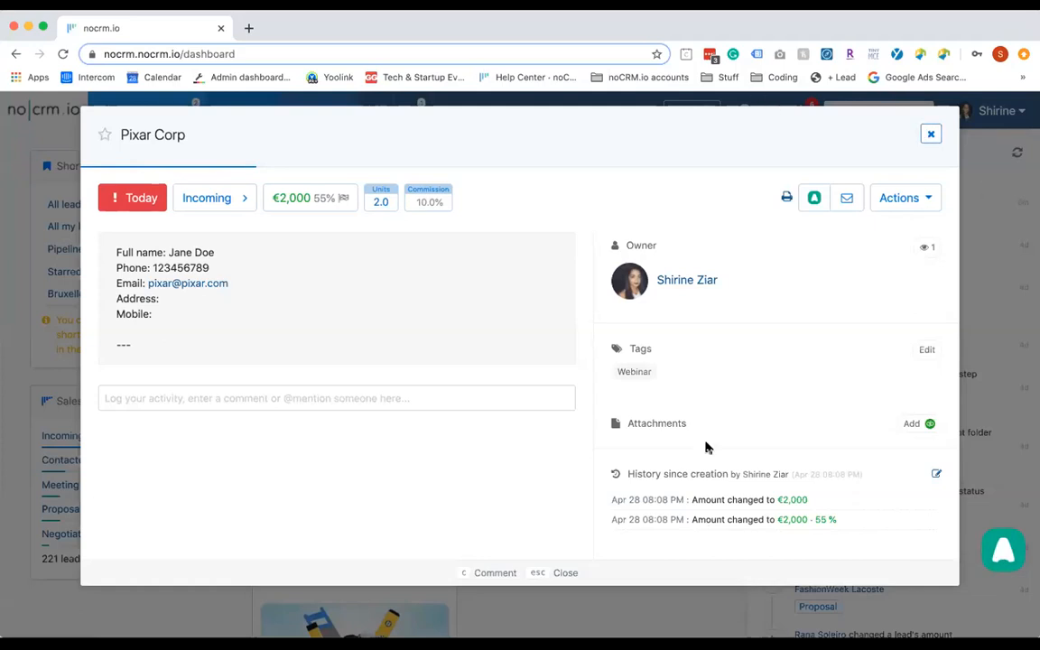
# Start a comment on the lead and set its activity type to Answered call
pyautogui.moveTo(820, 185)
pyautogui.click(407, 404)
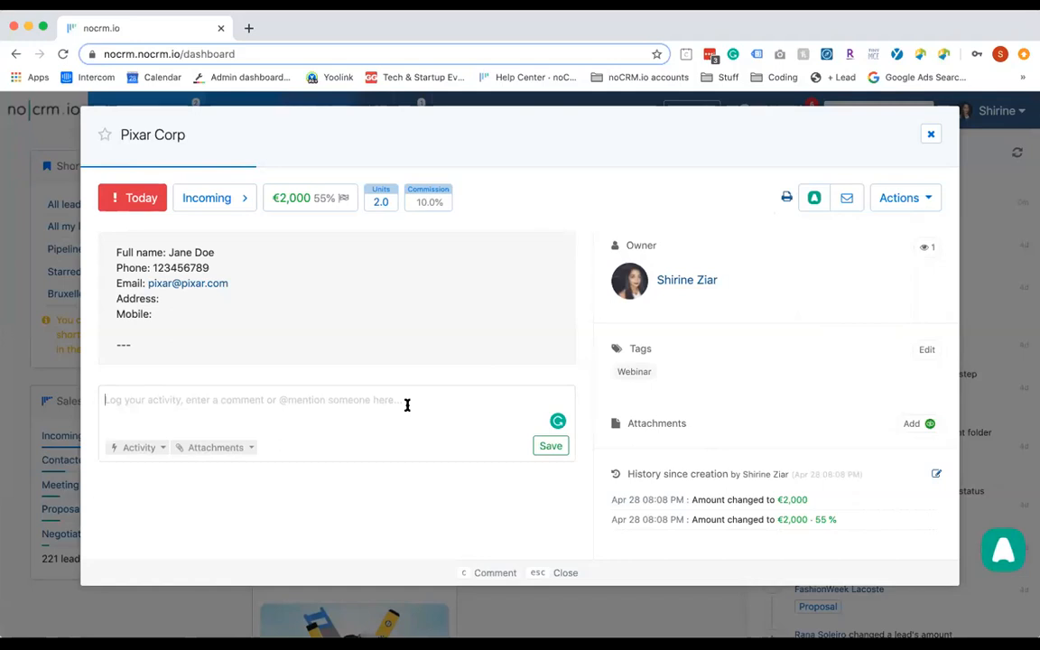
pyautogui.click(804, 201)
pyautogui.click(139, 456)
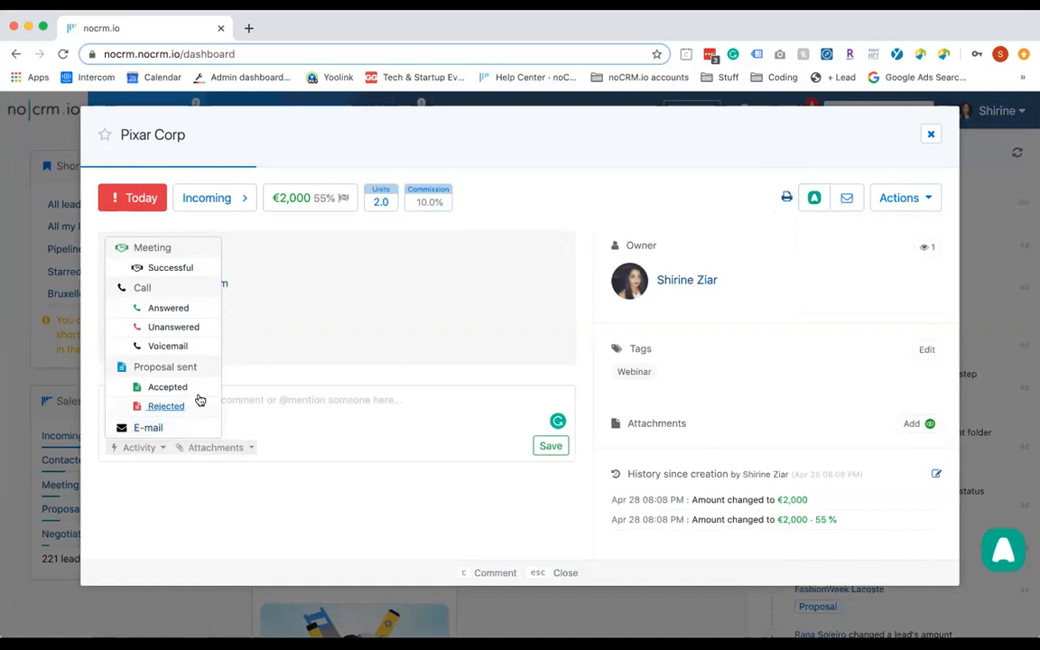
pyautogui.click(248, 400)
pyautogui.write('called')
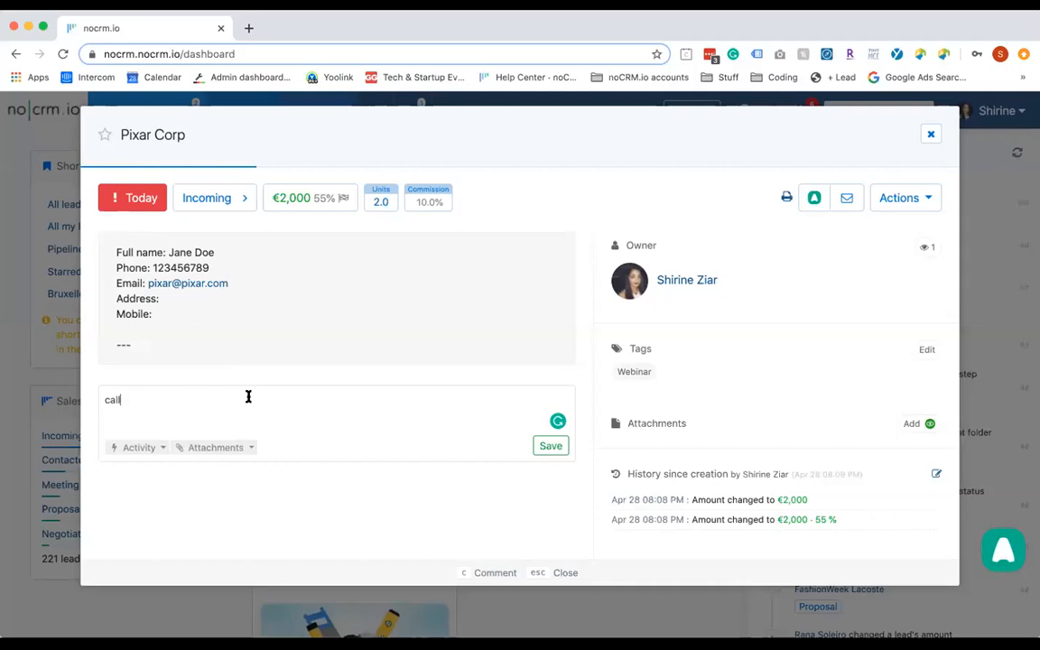
pyautogui.press('BackSpace')
pyautogui.press('BackSpace')
pyautogui.press('BackSpace')
pyautogui.press('BackSpace')
pyautogui.press('BackSpace')
pyautogui.press('BackSpace')
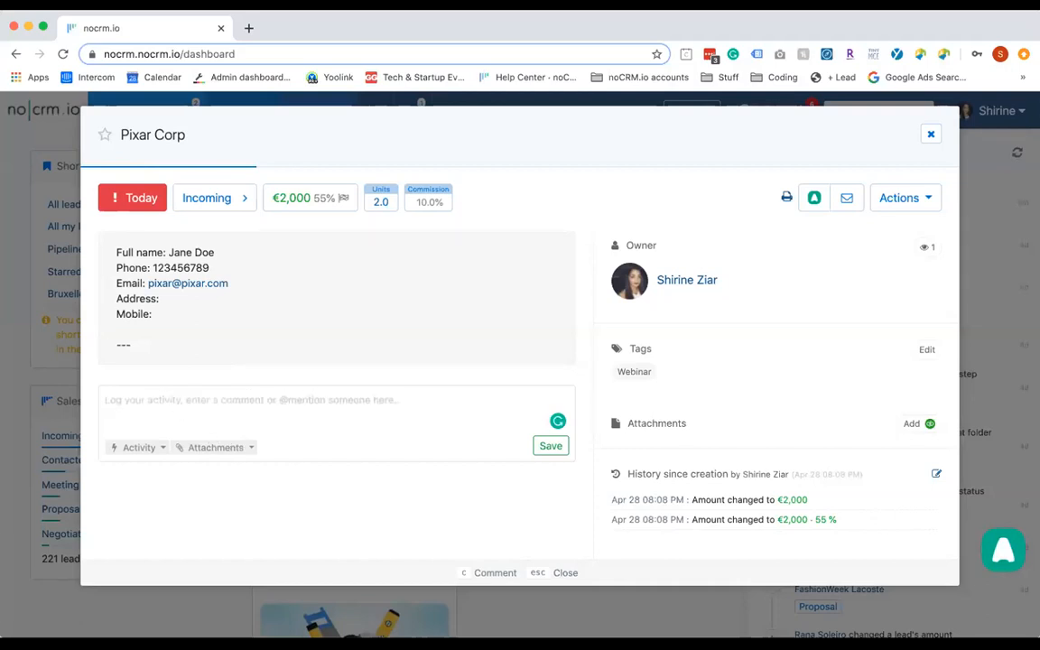
pyautogui.click(133, 448)
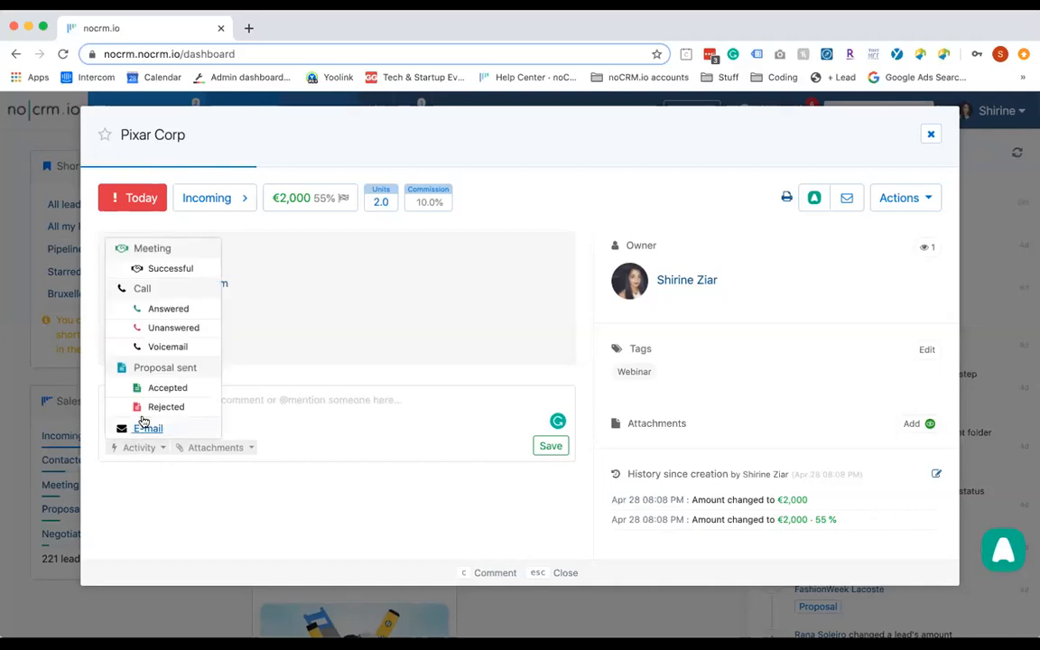
pyautogui.click(167, 309)
pyautogui.click(147, 416)
# Write 'i called, she said she wanted more info' and save the call activity
pyautogui.write('i called')
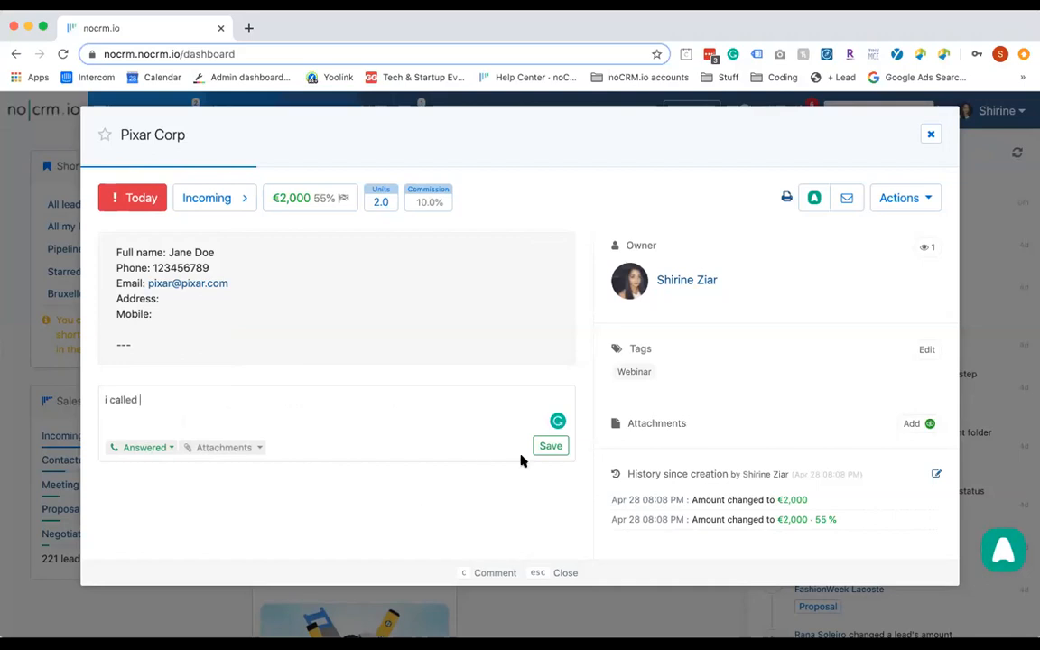
pyautogui.click(140, 454)
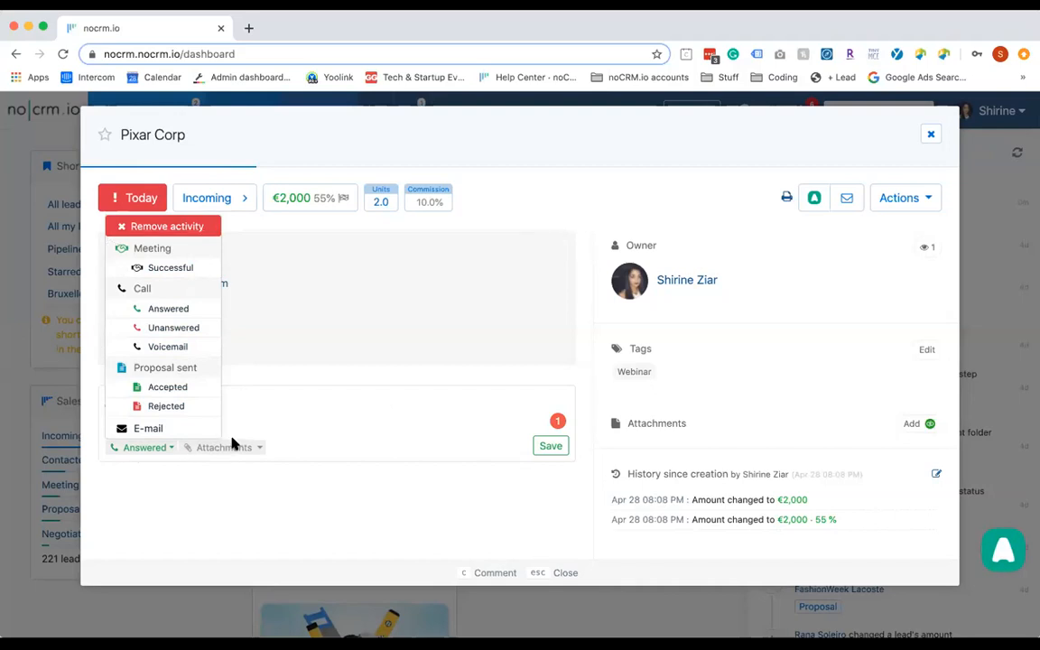
pyautogui.click(272, 406)
pyautogui.write(', she sa')
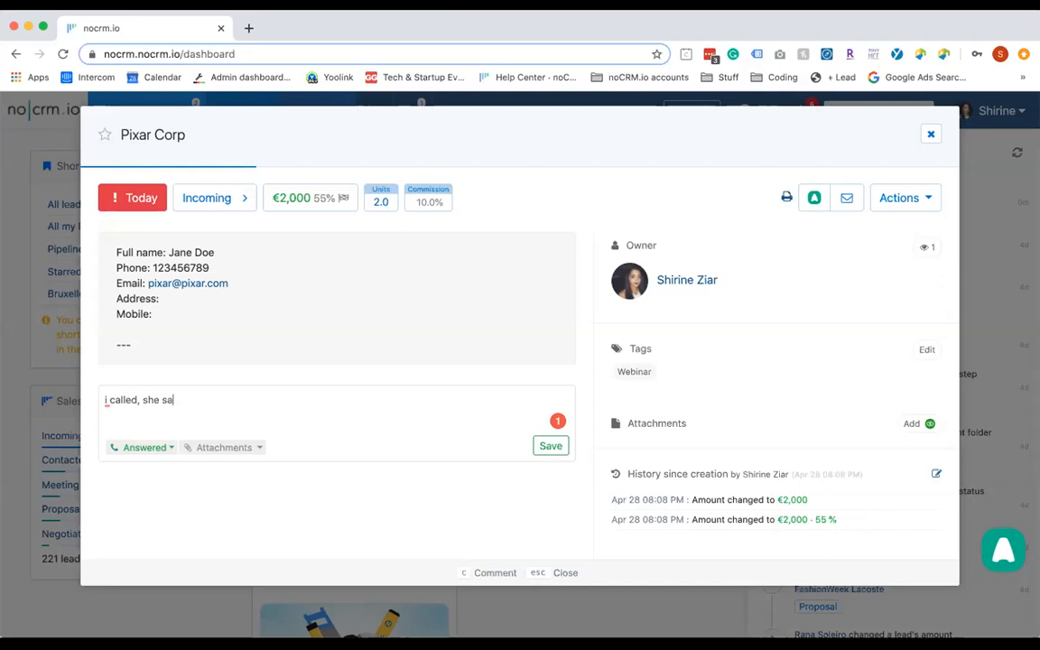
pyautogui.write('id she wanted more info')
pyautogui.click(551, 446)
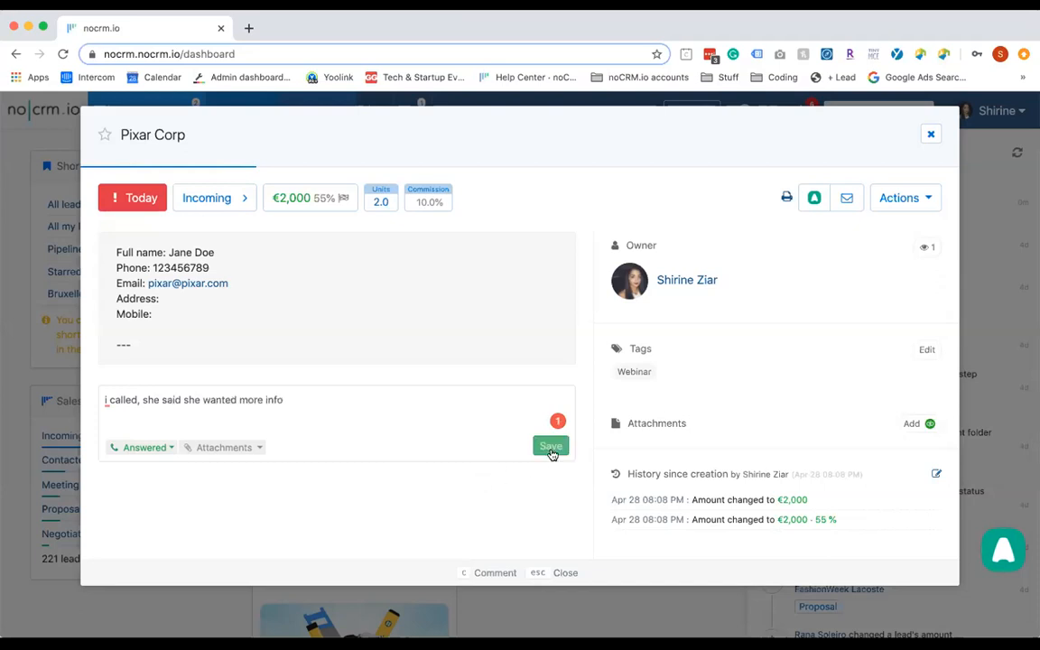
pyautogui.moveTo(462, 434)
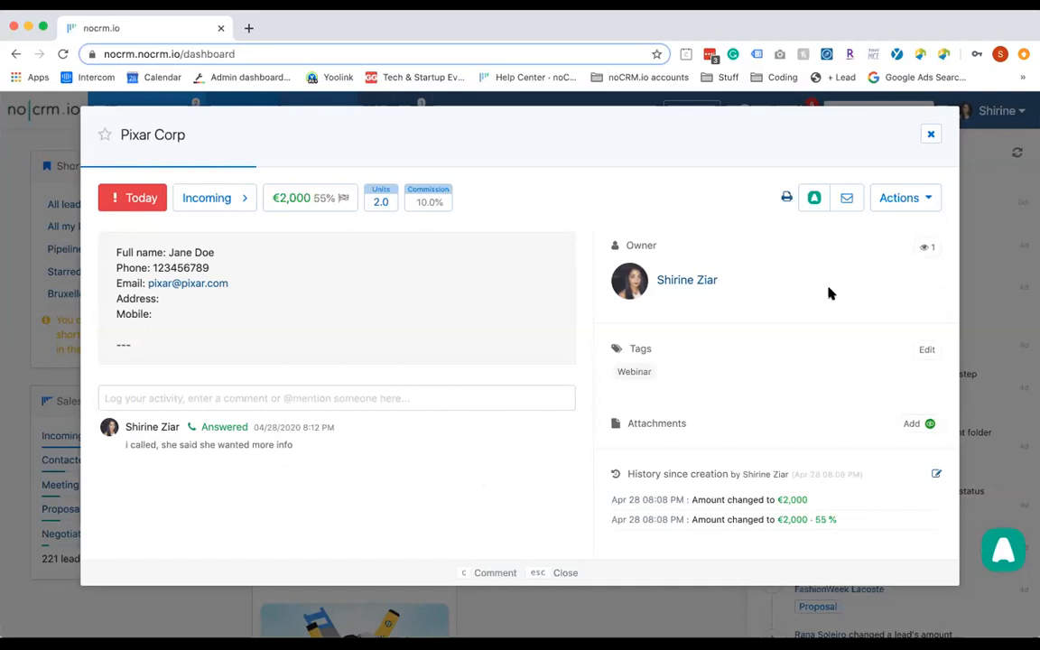
# Send a Gmail message to the lead's contact with subject and body 'test', then return to noCRM.io
pyautogui.click(851, 200)
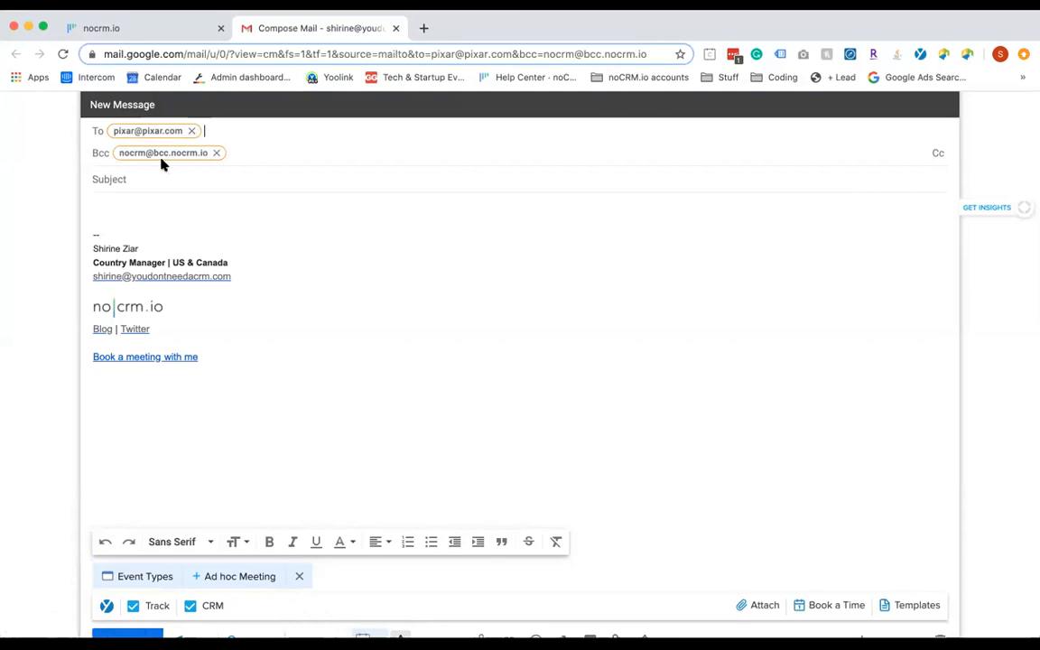
pyautogui.moveTo(154, 158)
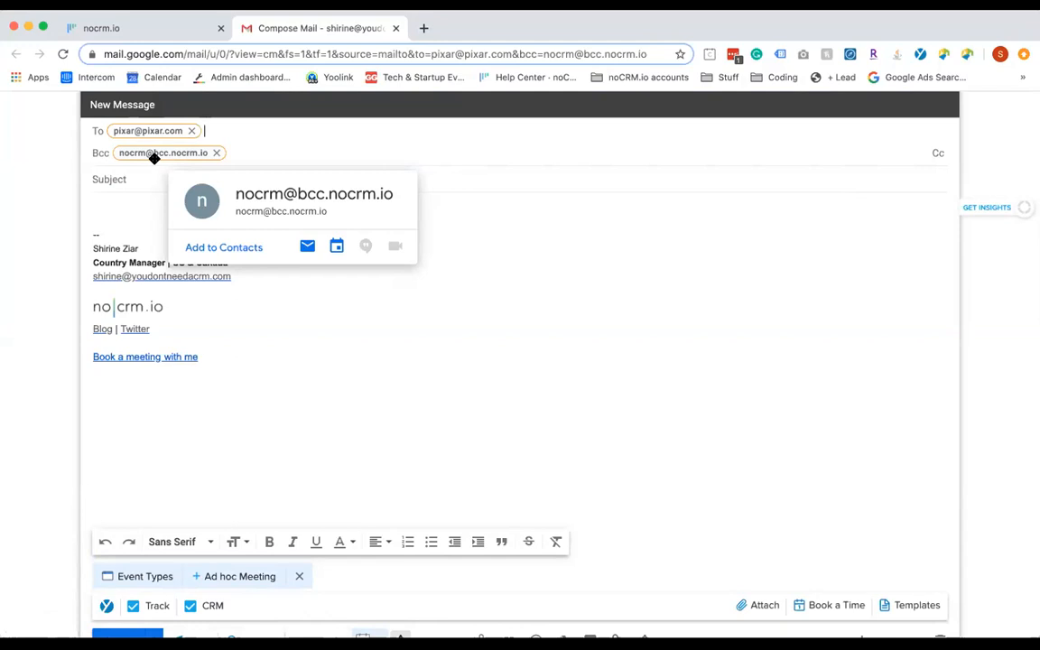
pyautogui.click(141, 174)
pyautogui.write('test')
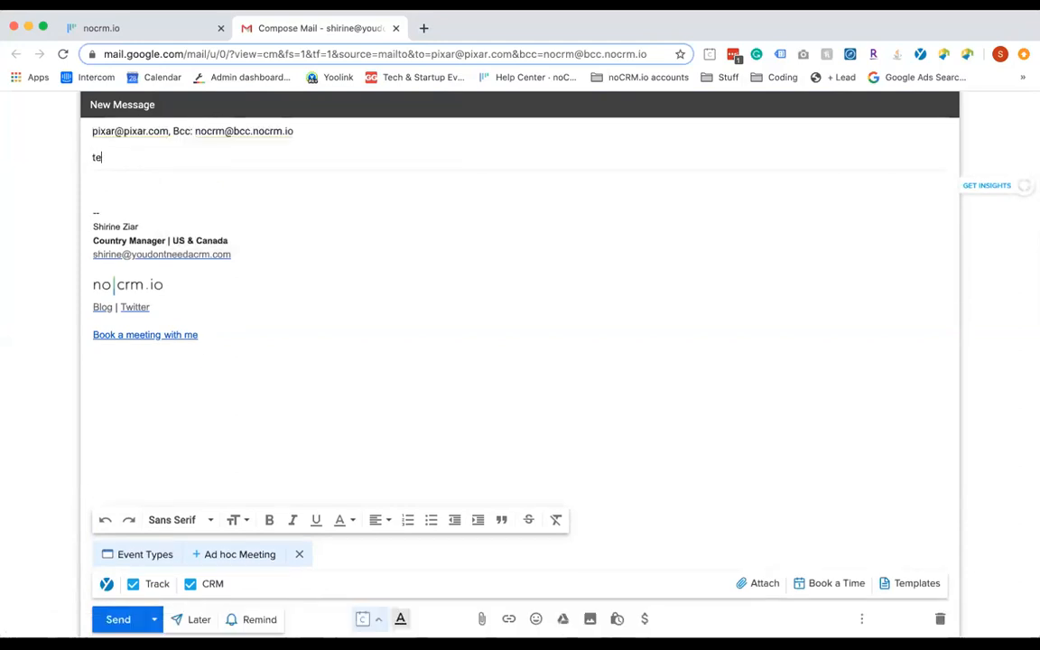
pyautogui.press('Tab')
pyautogui.write('test')
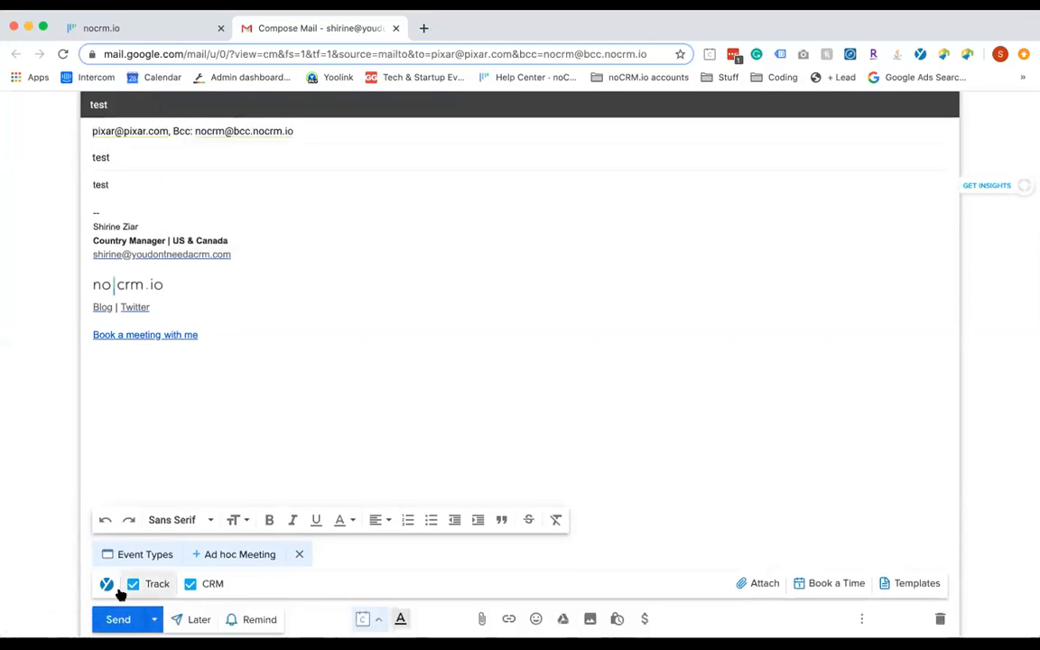
pyautogui.click(113, 623)
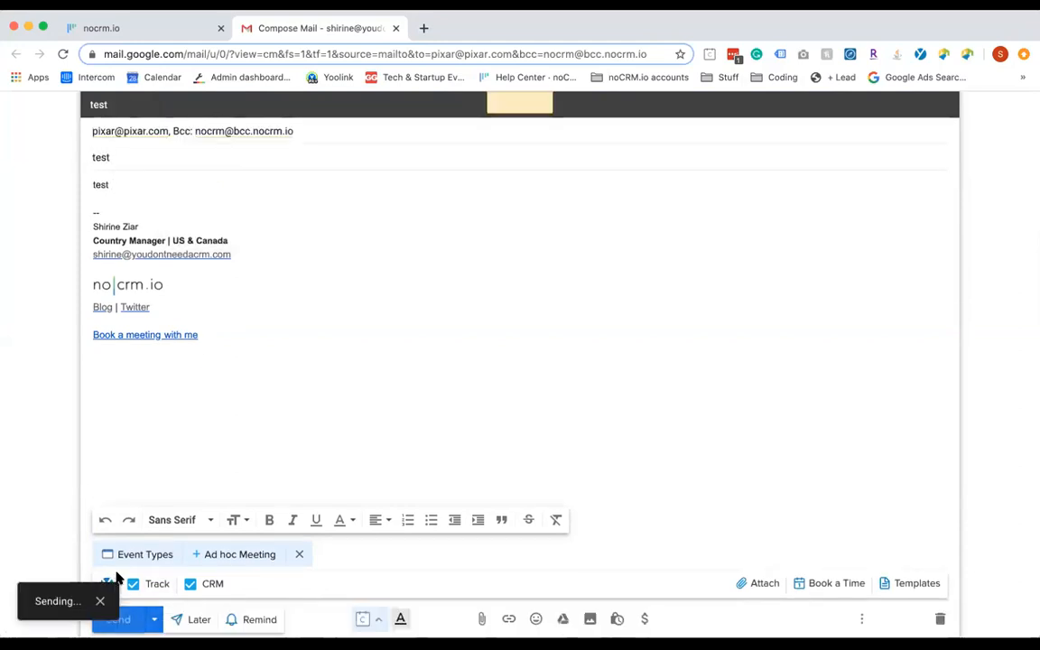
pyautogui.click(188, 35)
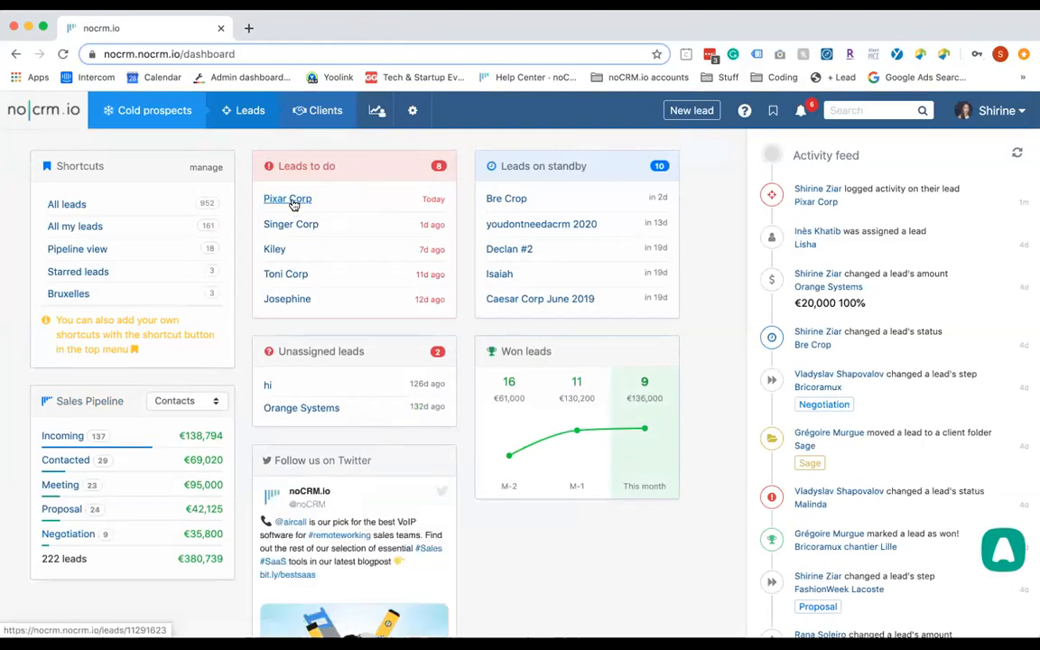
# Search 'pixar', open the Pixar Corp lead page and expand its logged 'test' email
pyautogui.click(854, 109)
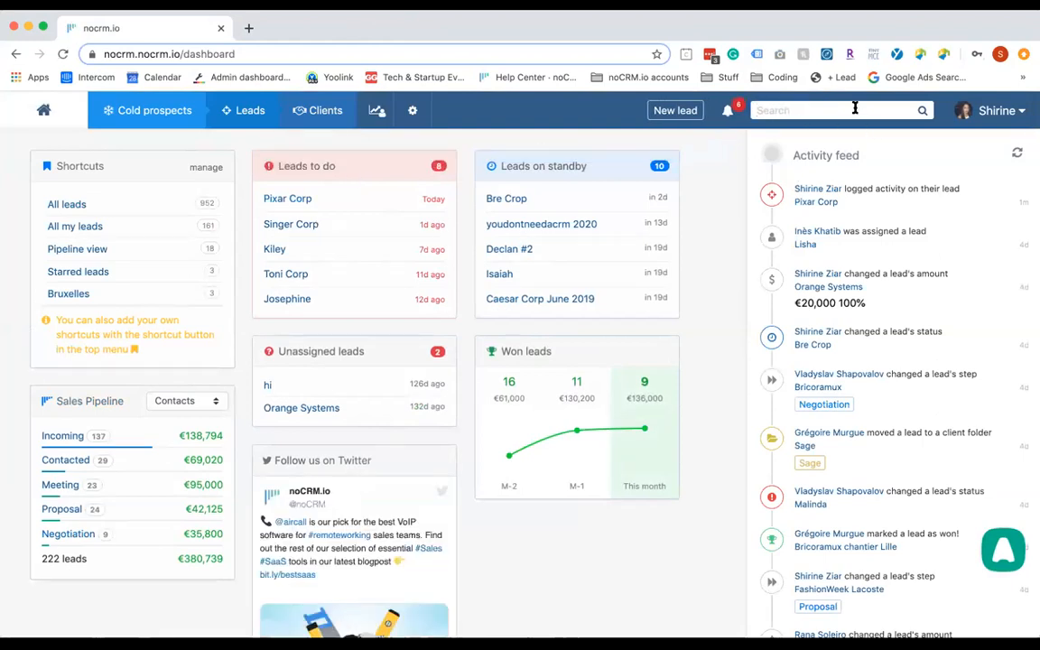
pyautogui.write('pizar')
pyautogui.press('BackSpace')
pyautogui.press('BackSpace')
pyautogui.press('BackSpace')
pyautogui.write('xar')
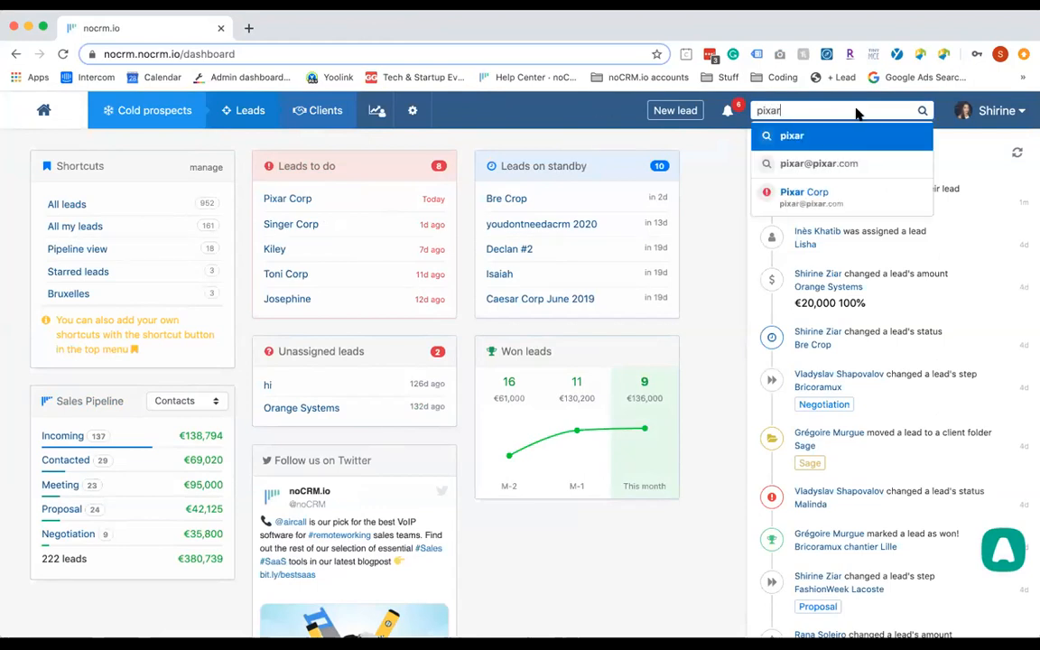
pyautogui.click(869, 195)
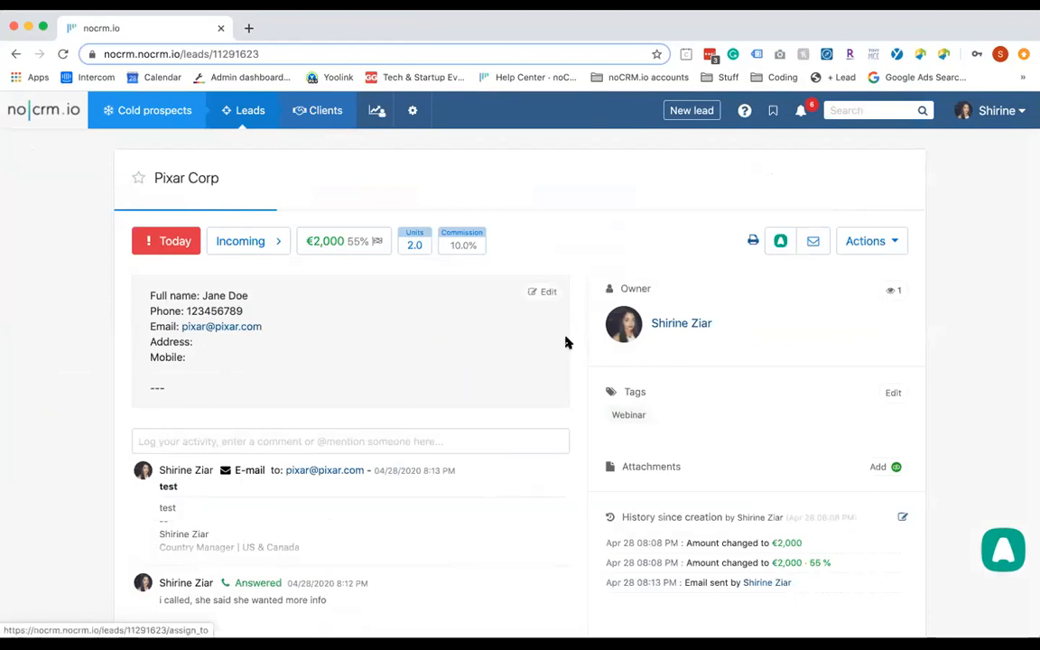
pyautogui.scroll(-2, 435, 364)
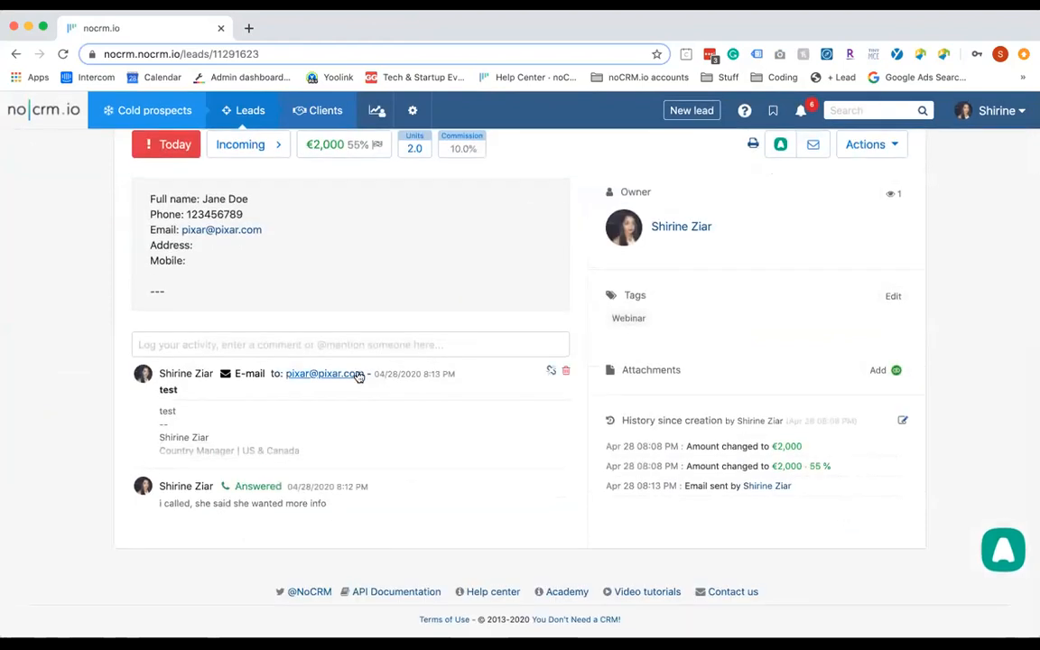
pyautogui.click(349, 448)
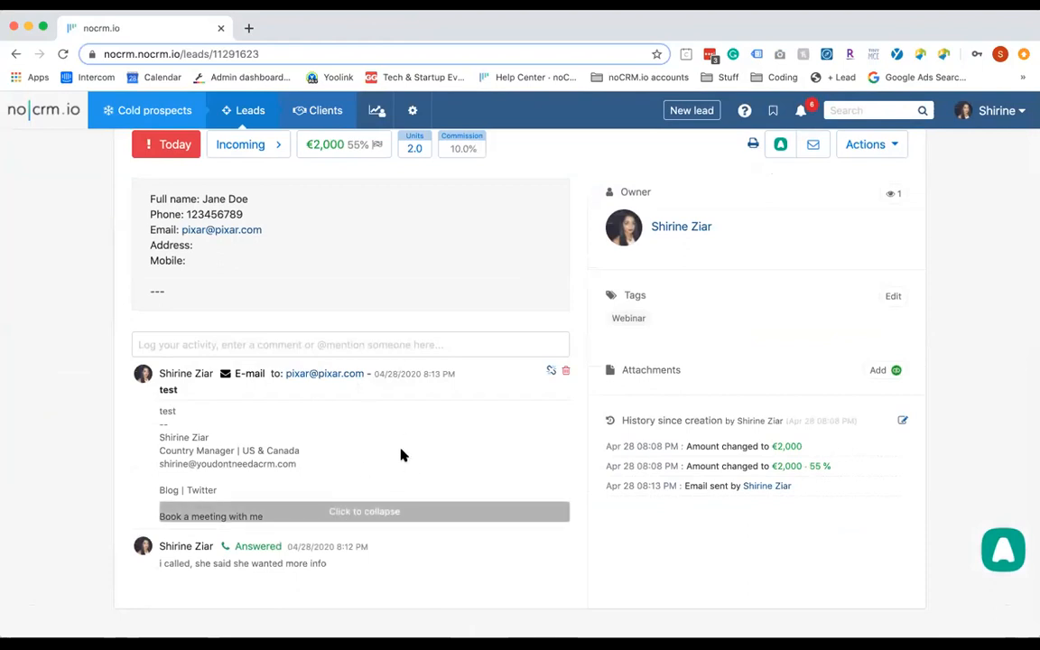
pyautogui.scroll(2, 403, 456)
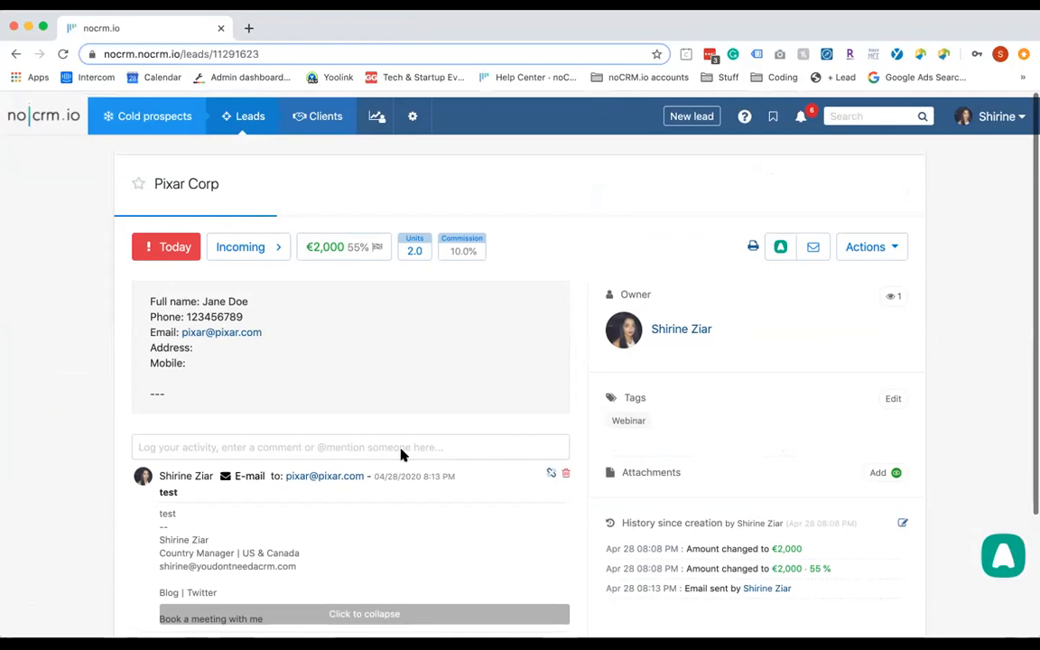
pyautogui.scroll(-1, 402, 452)
pyautogui.scroll(2, 400, 453)
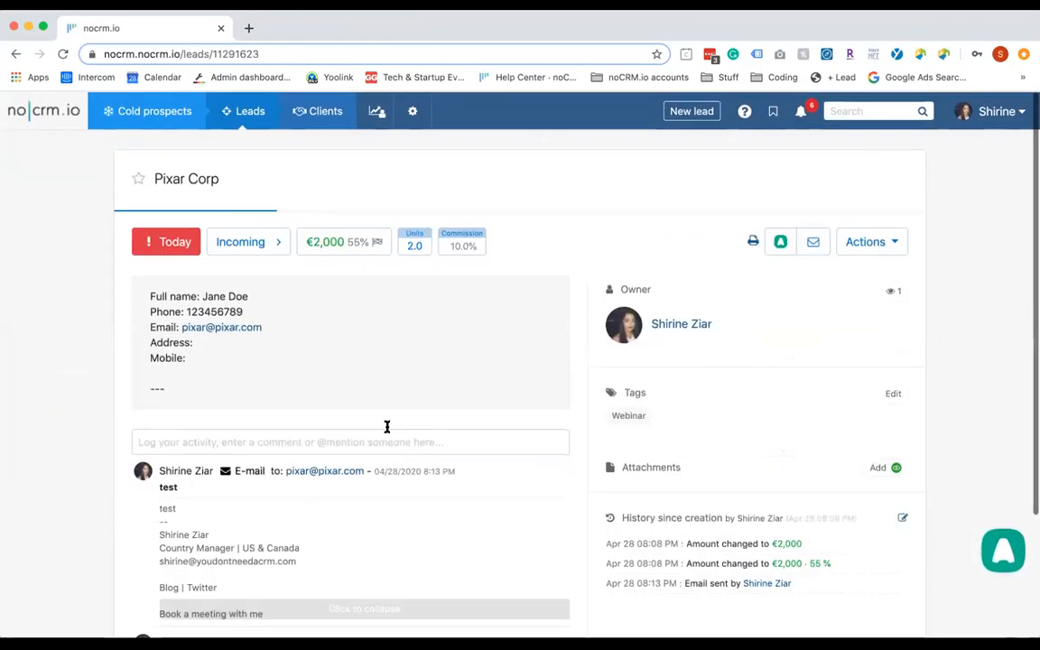
# Move Pixar Corp to the Contacted step and set its status to Standby
pyautogui.click(249, 245)
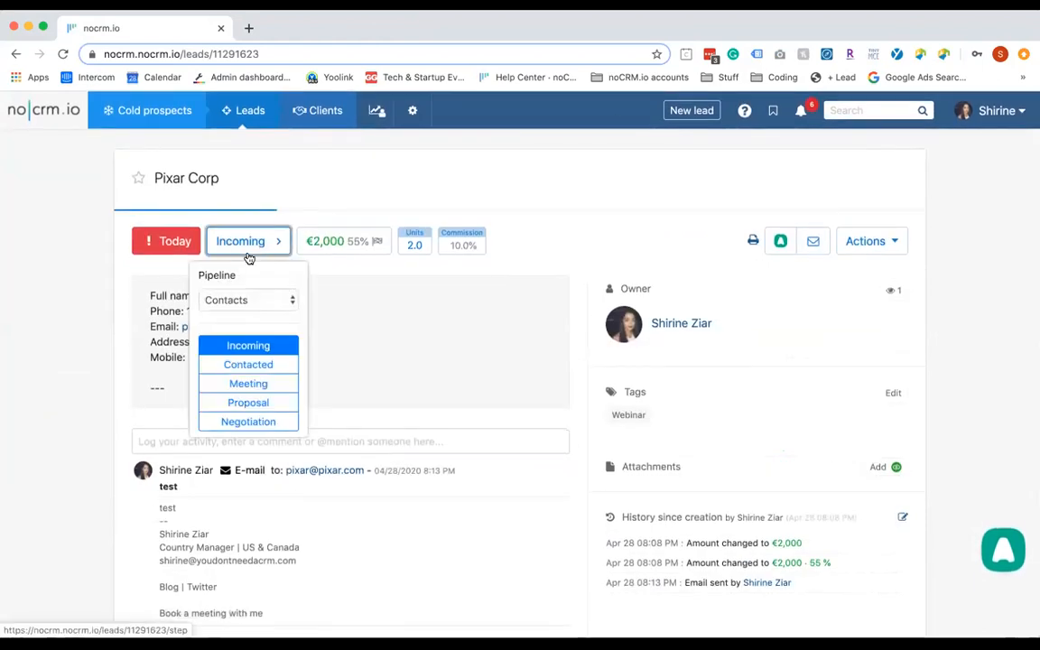
pyautogui.click(249, 369)
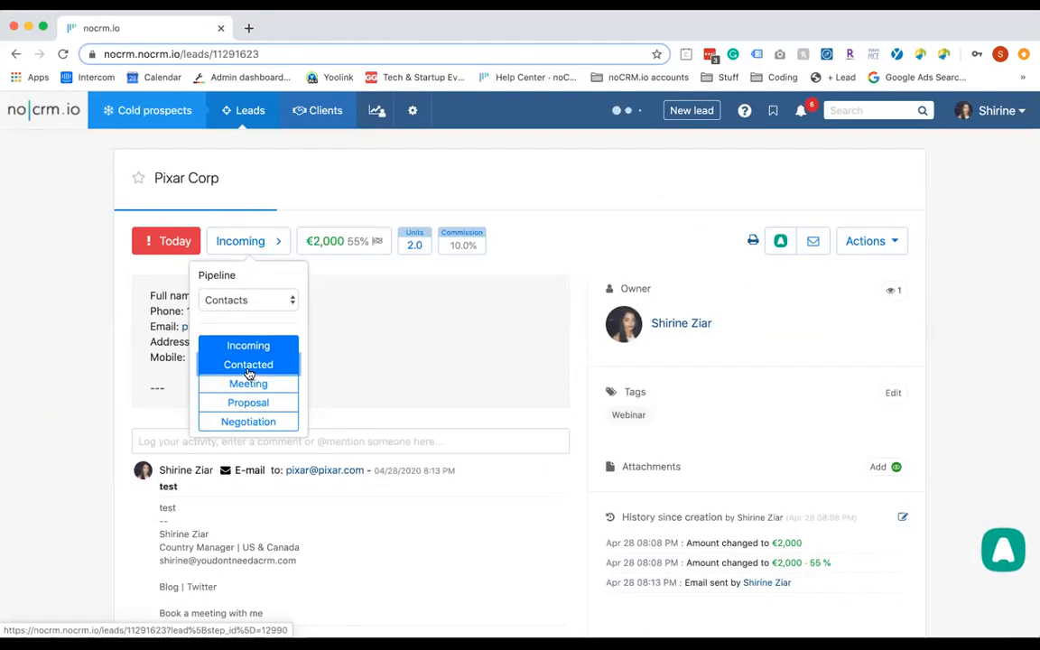
pyautogui.click(168, 246)
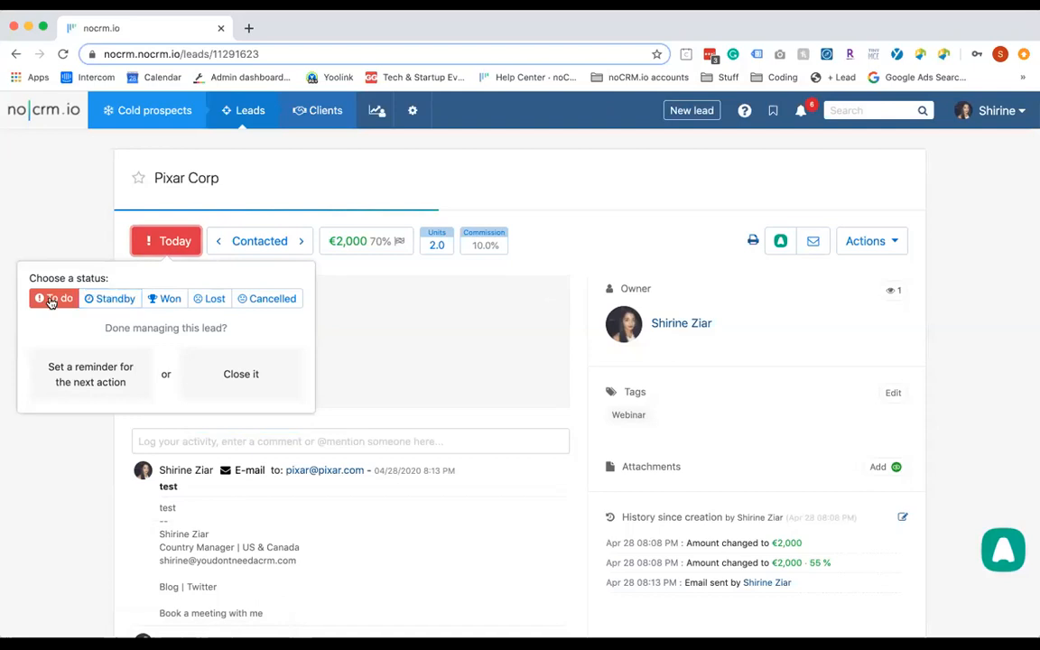
pyautogui.click(117, 300)
pyautogui.click(71, 301)
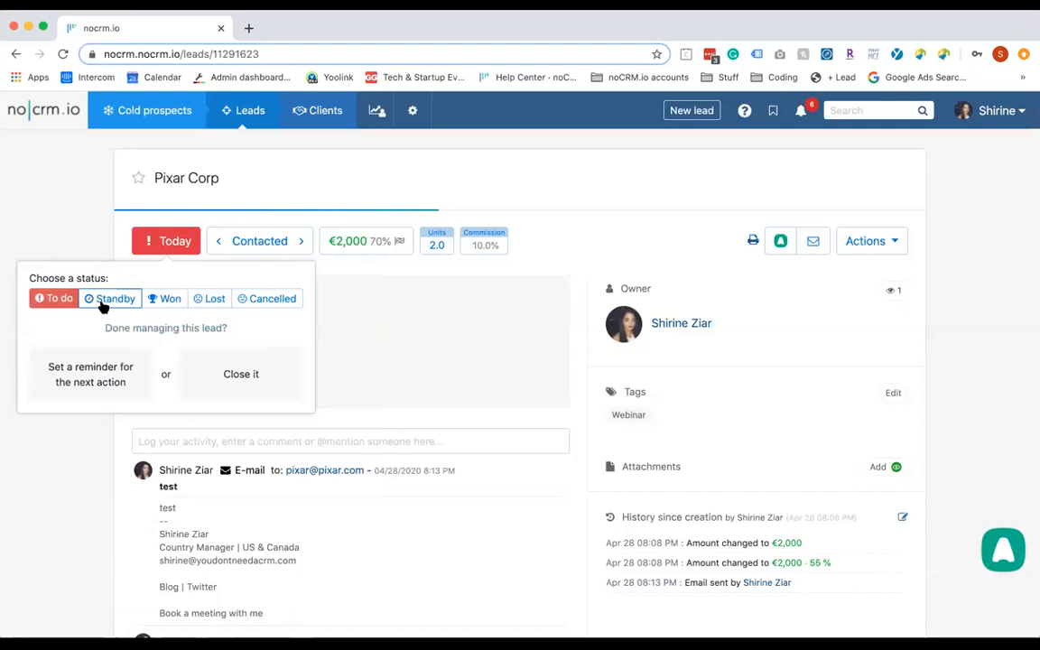
pyautogui.click(105, 308)
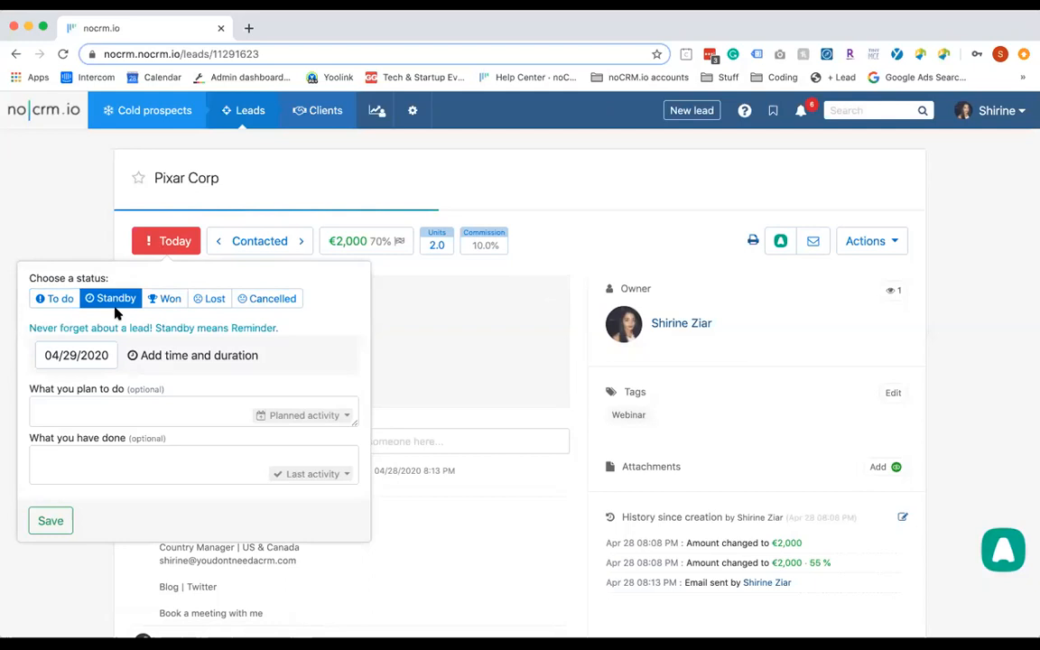
# Schedule the standby reminder for 05/04/2020 with a planned Call at 09:30 AM and save
pyautogui.click(84, 358)
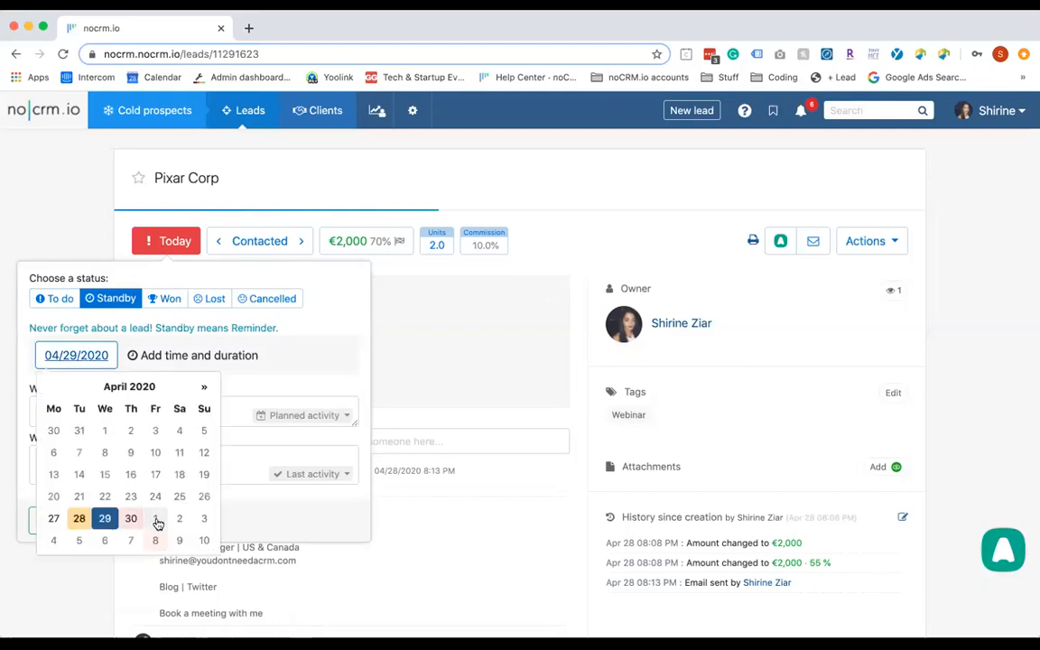
pyautogui.click(54, 540)
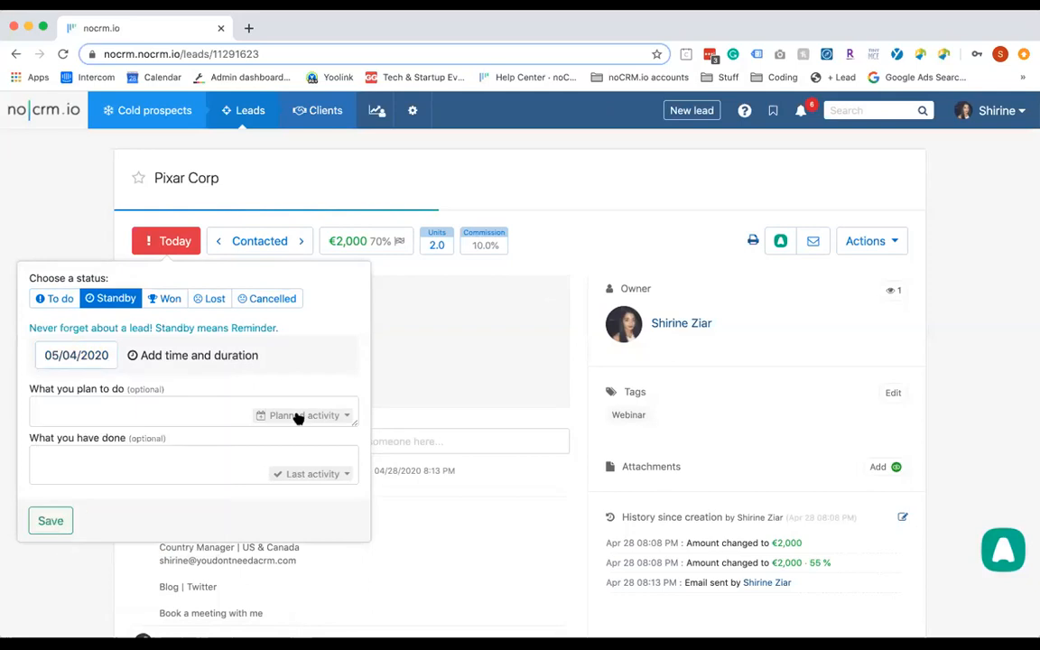
pyautogui.click(298, 418)
pyautogui.click(291, 457)
pyautogui.click(161, 355)
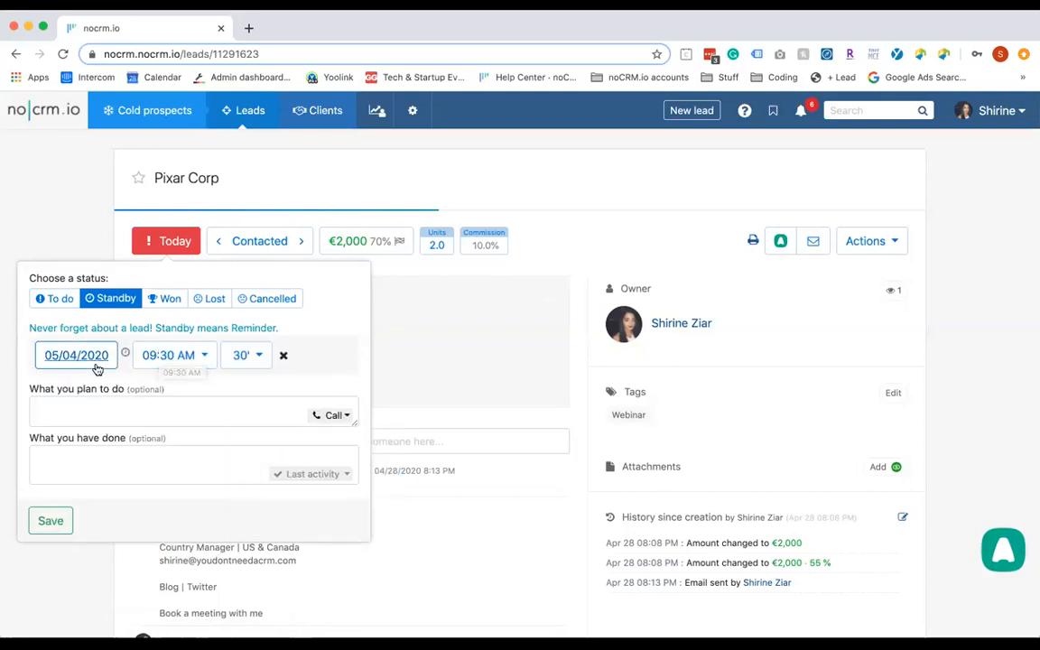
pyautogui.click(181, 356)
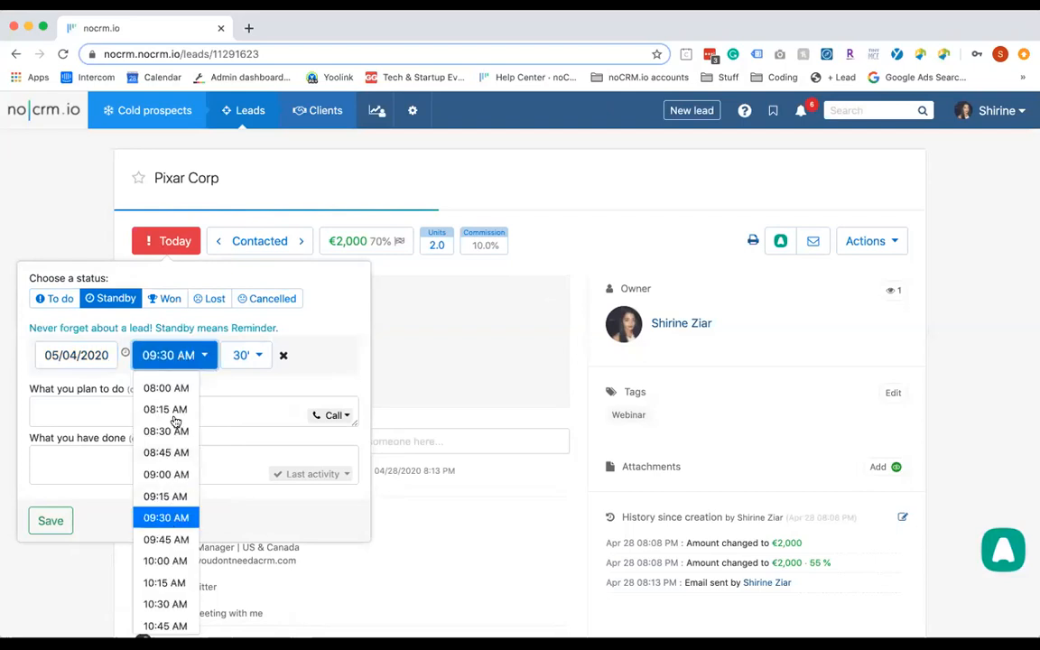
pyautogui.click(227, 403)
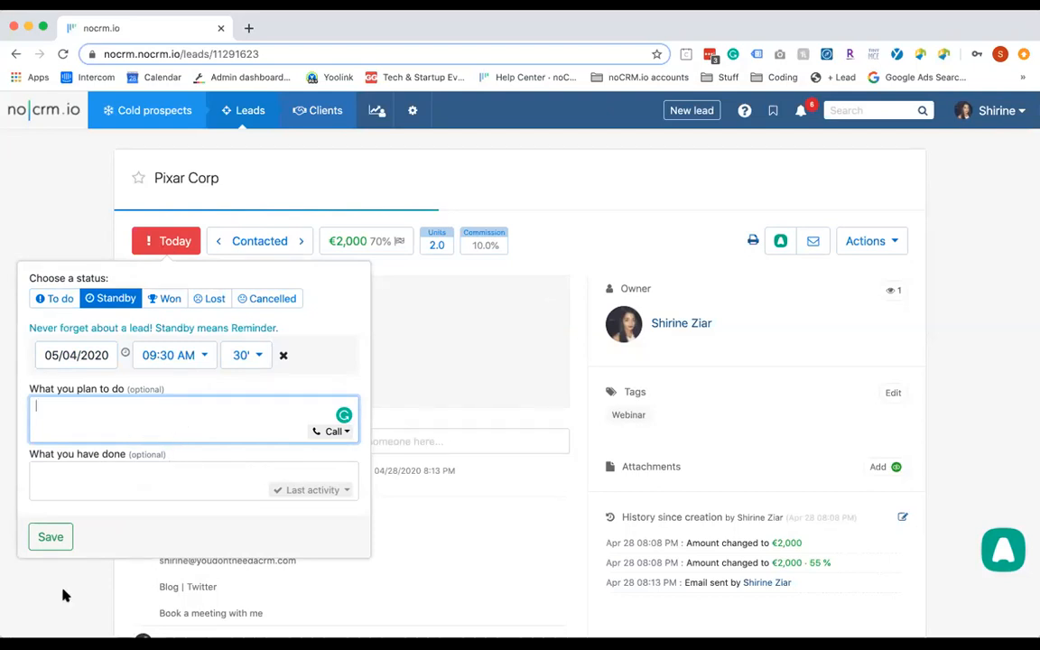
pyautogui.click(63, 538)
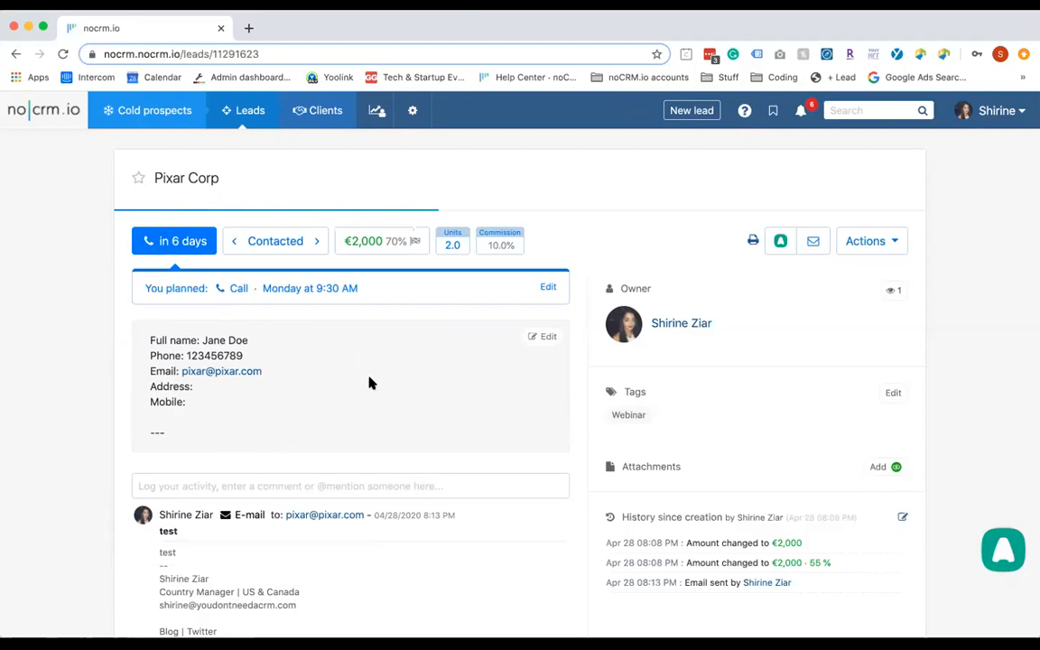
pyautogui.scroll(-4, 368, 383)
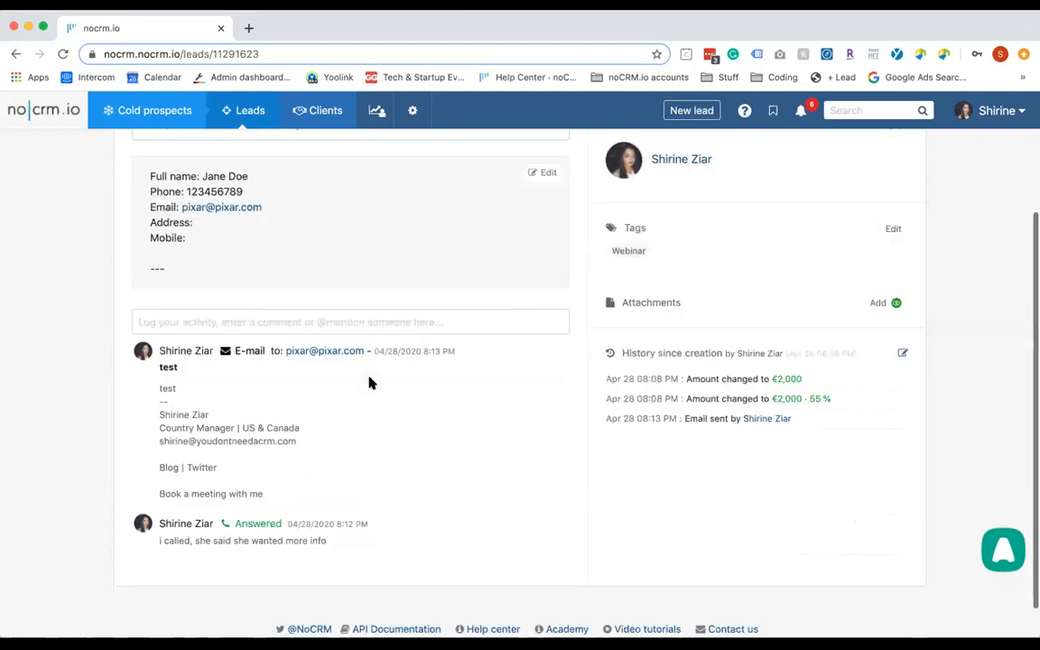
pyautogui.scroll(4, 368, 383)
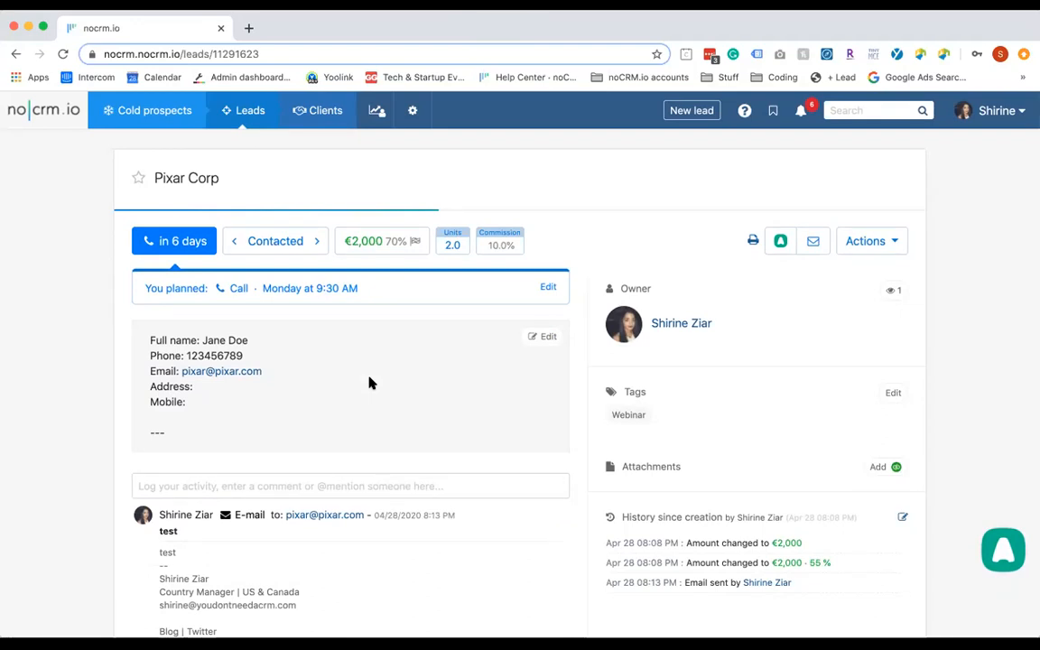
pyautogui.click(411, 111)
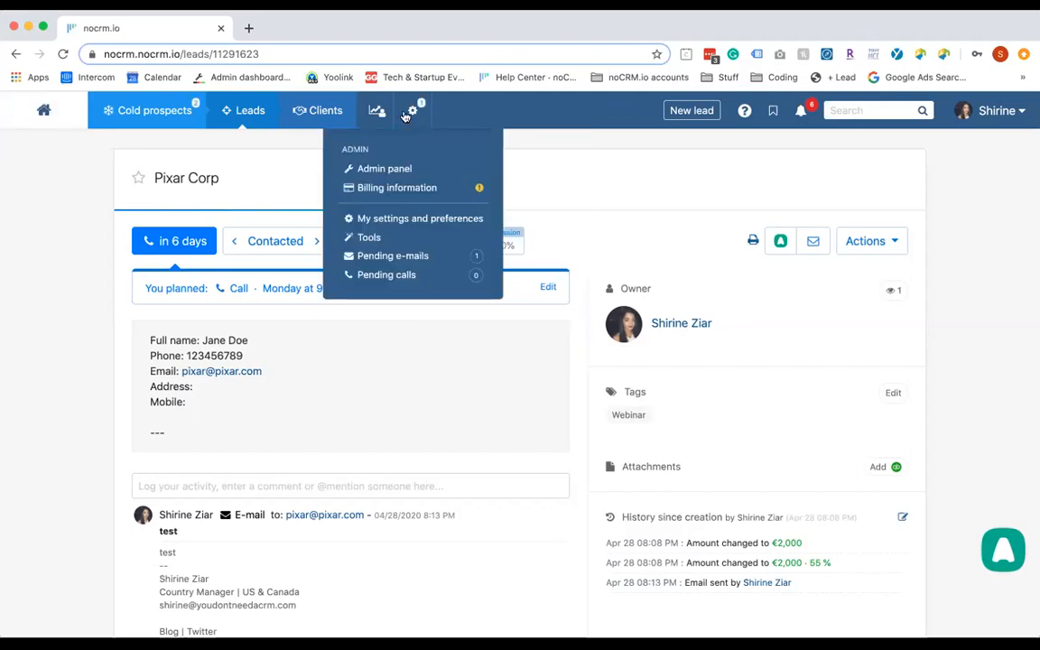
# In the admin panel's Default fields, add a new lead field and list its field types
pyautogui.click(400, 172)
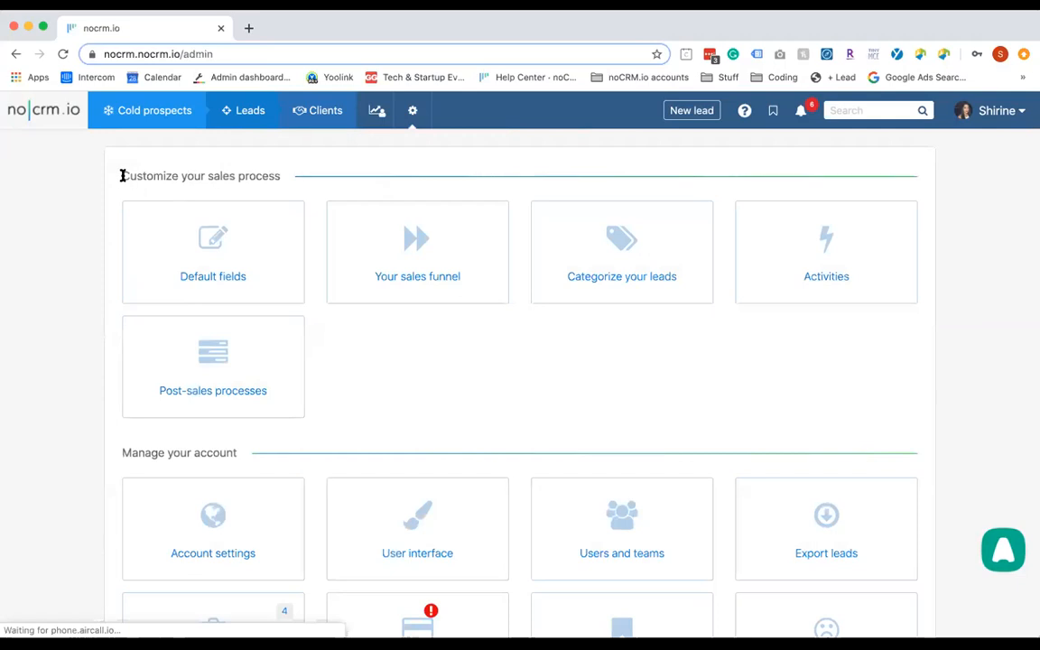
pyautogui.moveTo(123, 176); pyautogui.dragTo(282, 190)
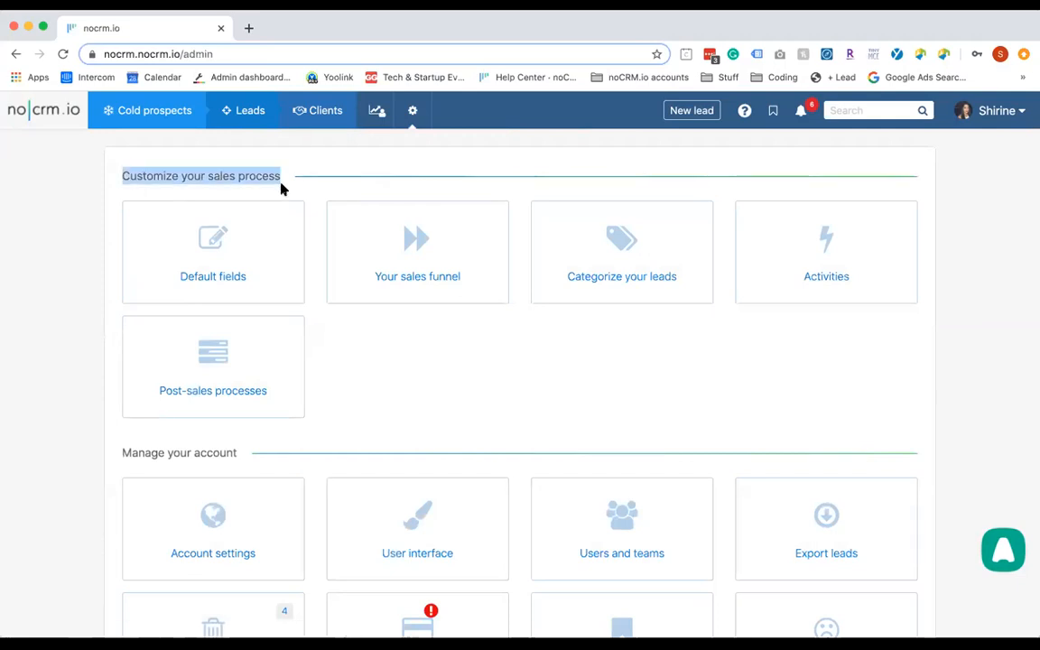
pyautogui.click(260, 236)
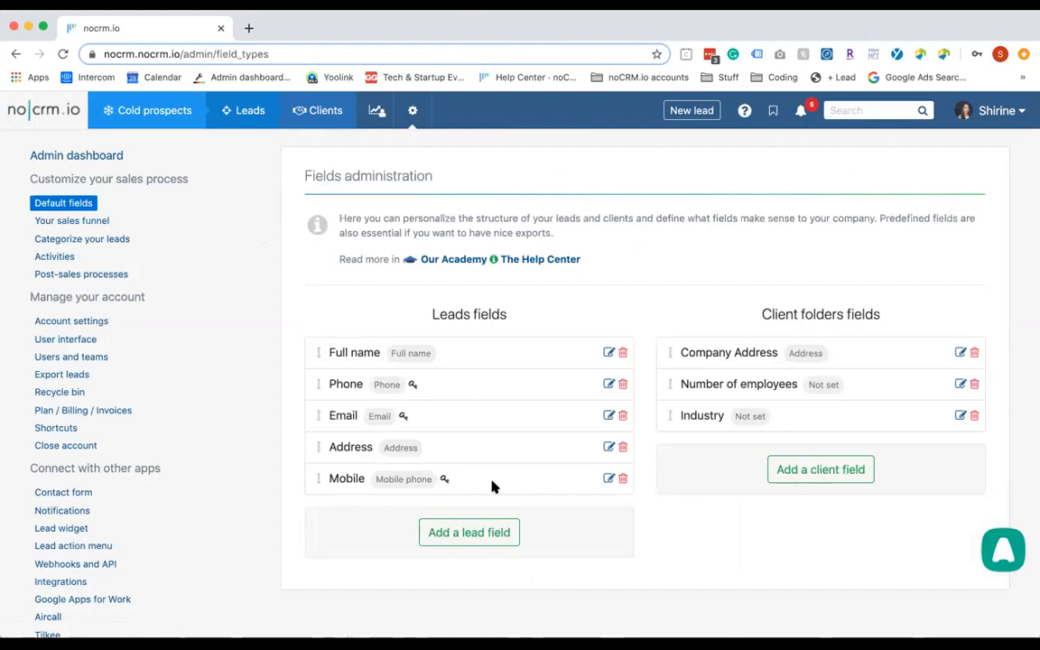
pyautogui.click(485, 532)
pyautogui.scroll(-3, 483, 529)
pyautogui.click(415, 415)
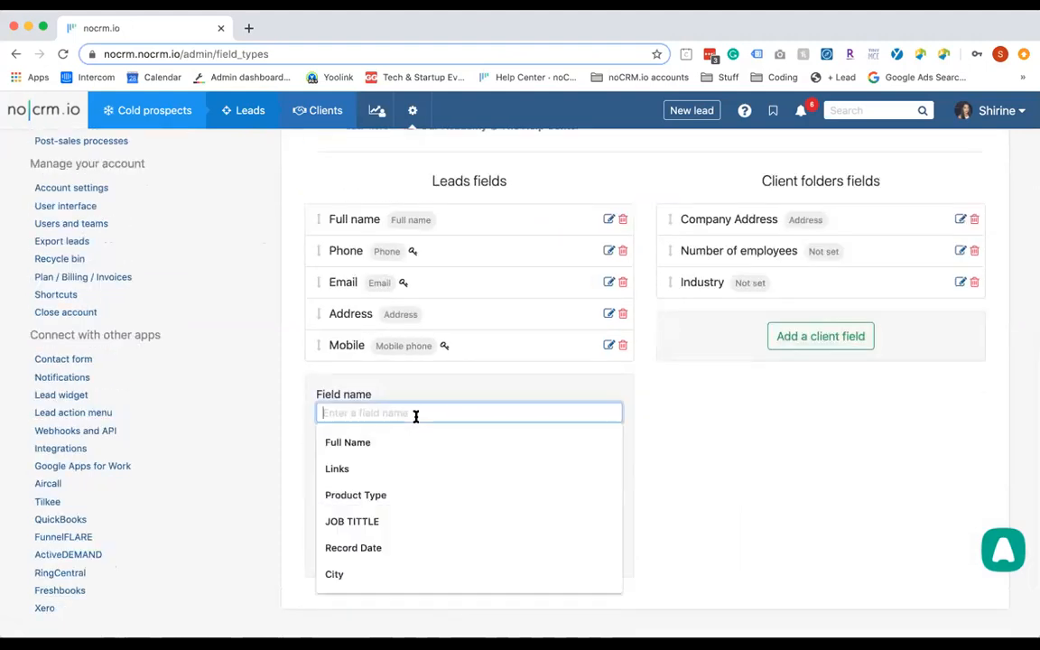
pyautogui.click(431, 495)
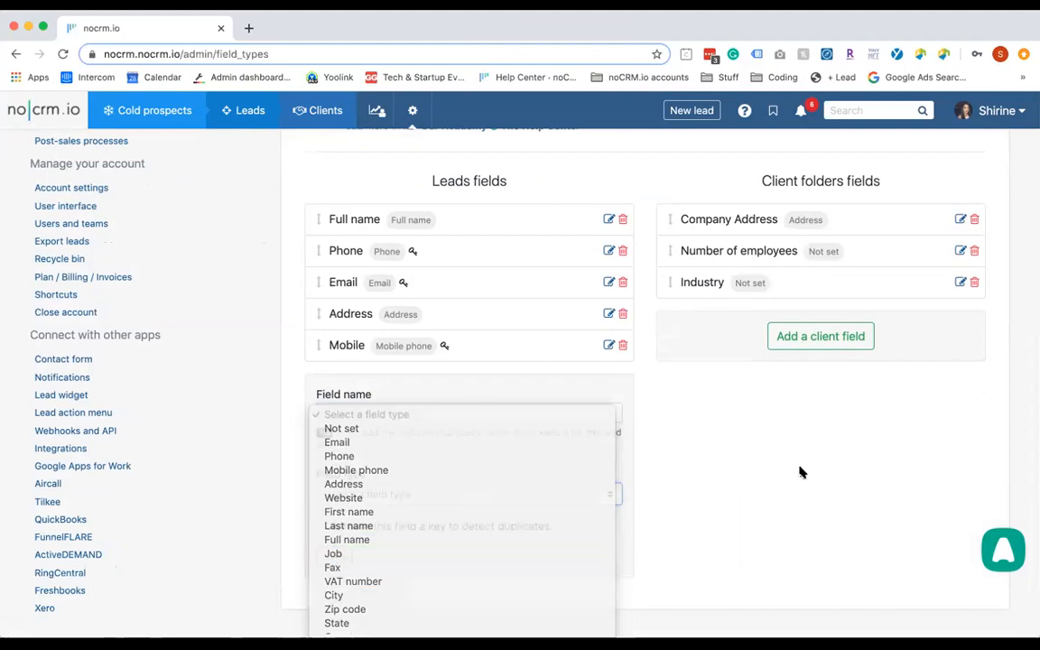
pyautogui.click(659, 483)
pyautogui.scroll(-2, 395, 468)
pyautogui.moveTo(351, 460); pyautogui.dragTo(549, 460)
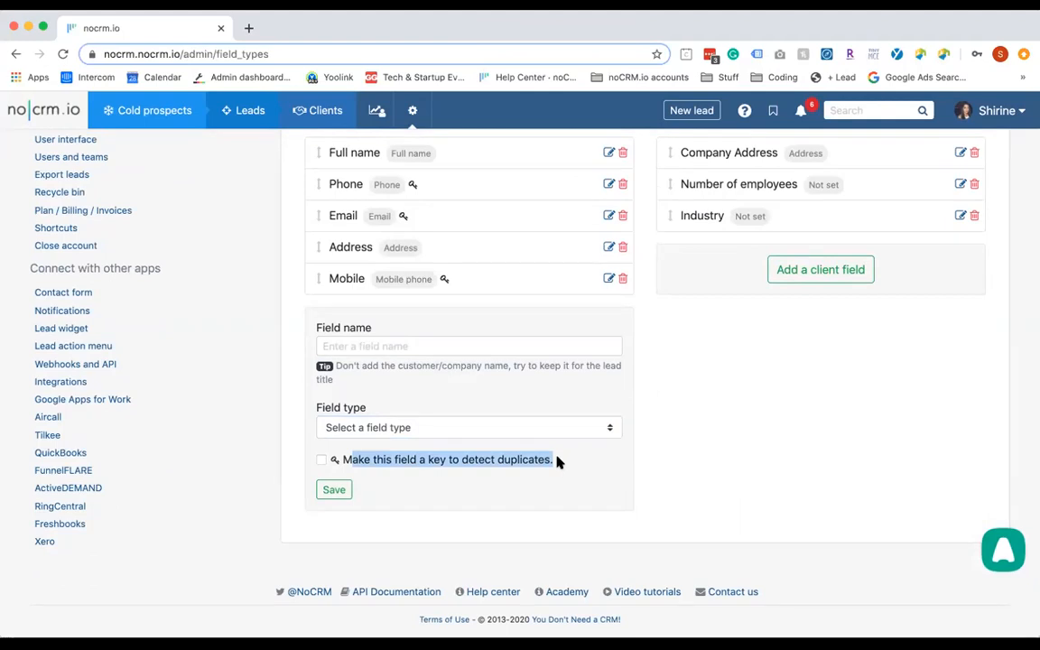
pyautogui.scroll(3, 557, 461)
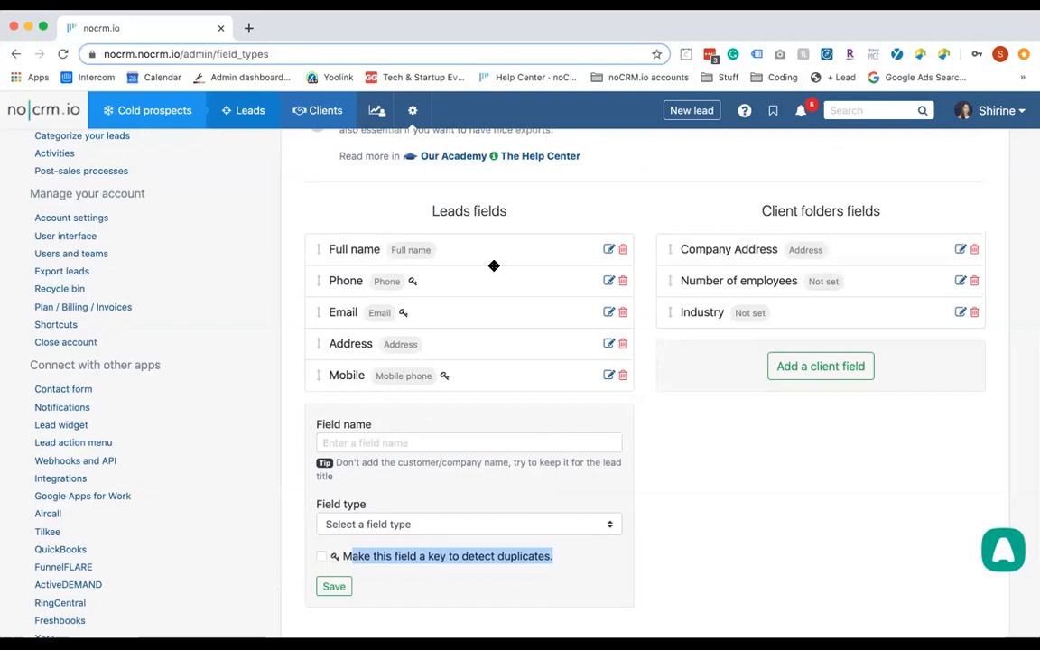
pyautogui.scroll(3, 438, 214)
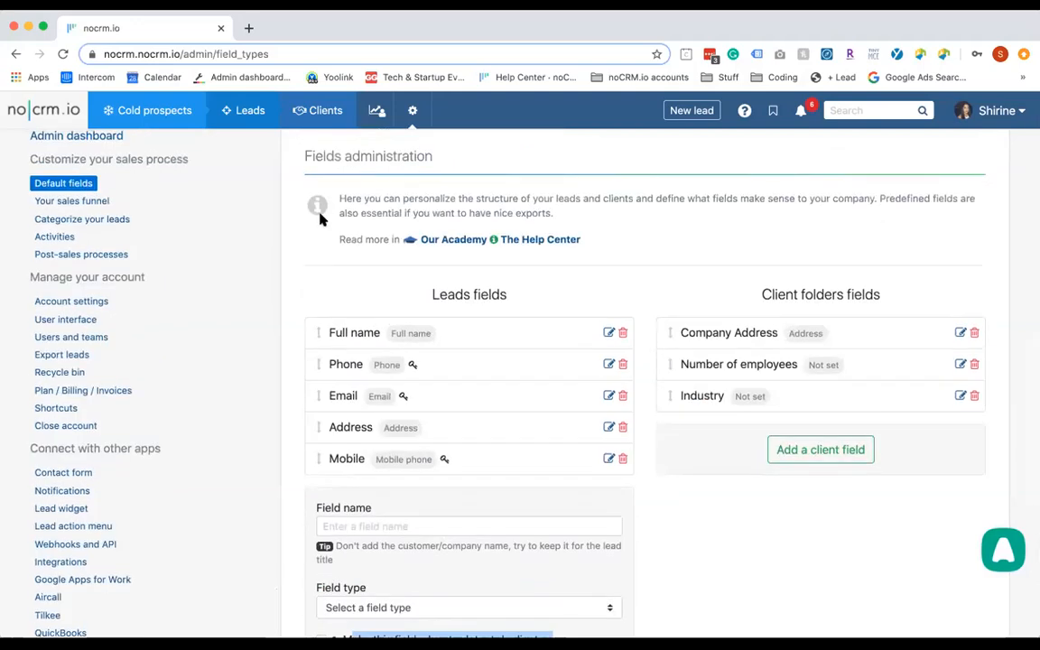
# Open Your sales funnel and scroll through the Contacts, Industry partners and Leads pipelines
pyautogui.click(79, 201)
pyautogui.scroll(-2, 449, 381)
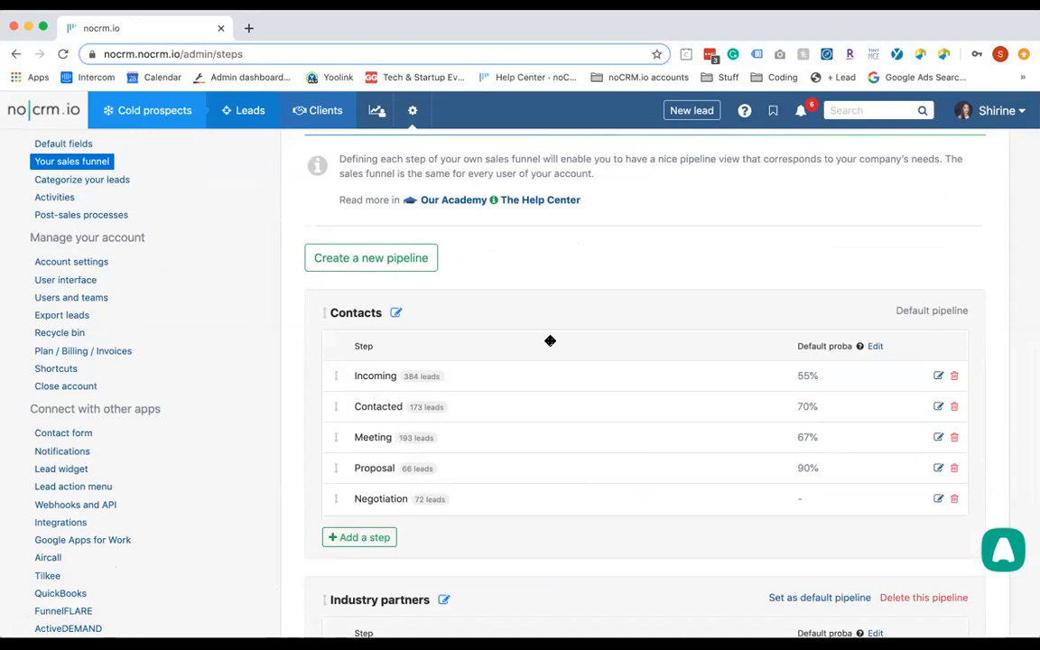
pyautogui.scroll(-4, 550, 340)
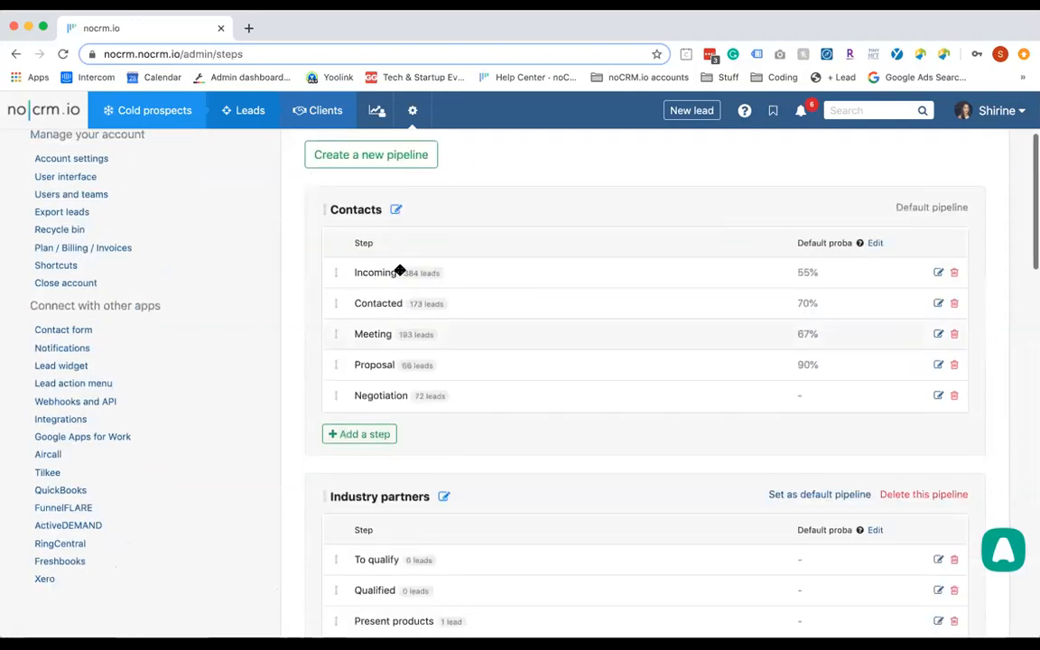
pyautogui.scroll(-1, 479, 269)
pyautogui.scroll(-10, 480, 269)
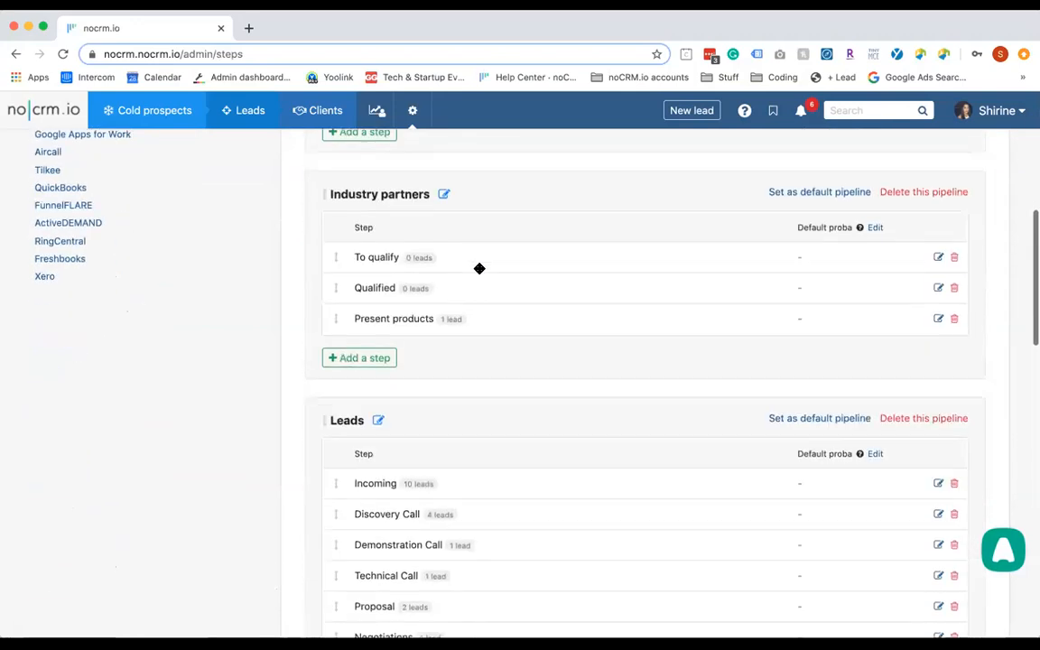
pyautogui.scroll(16, 479, 269)
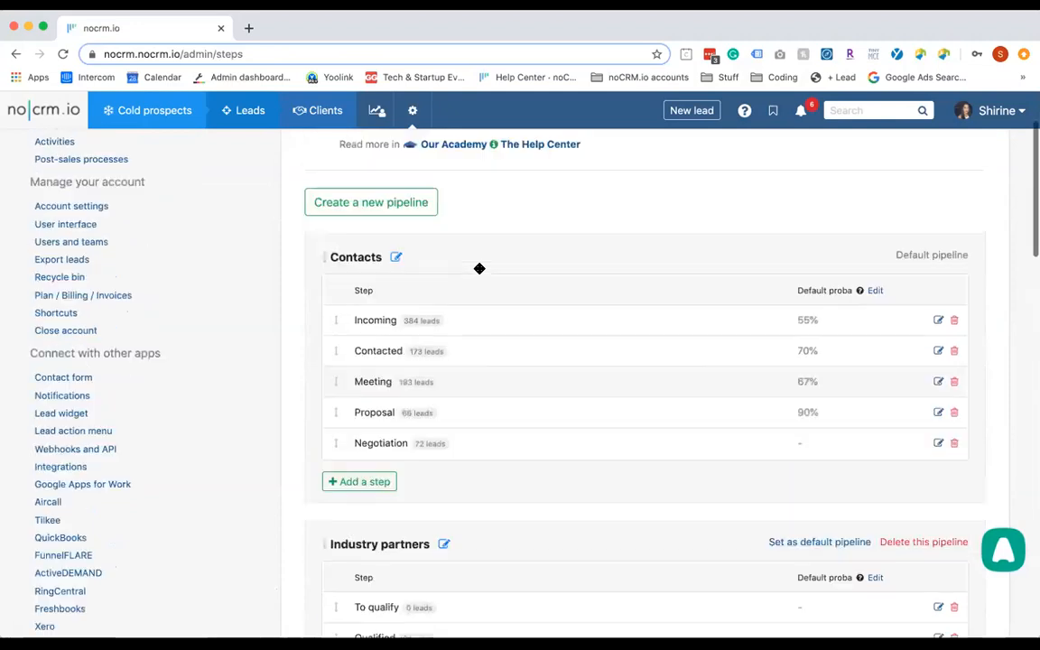
# Under Categorize your leads, save the Event tag category with Make it mandatory checked
pyautogui.click(102, 237)
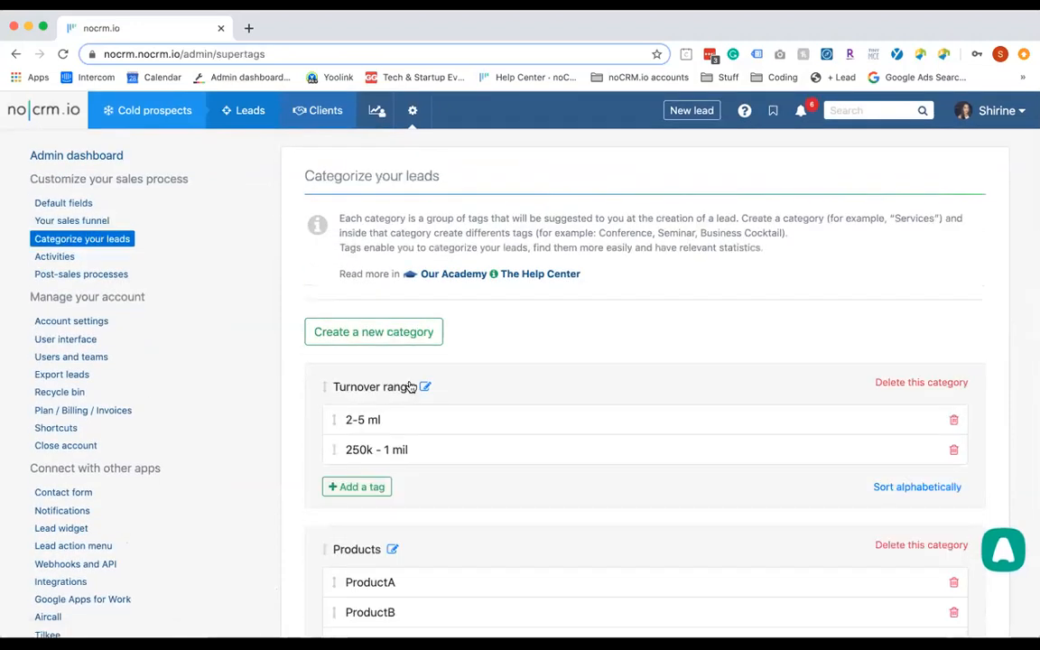
pyautogui.scroll(-3, 410, 386)
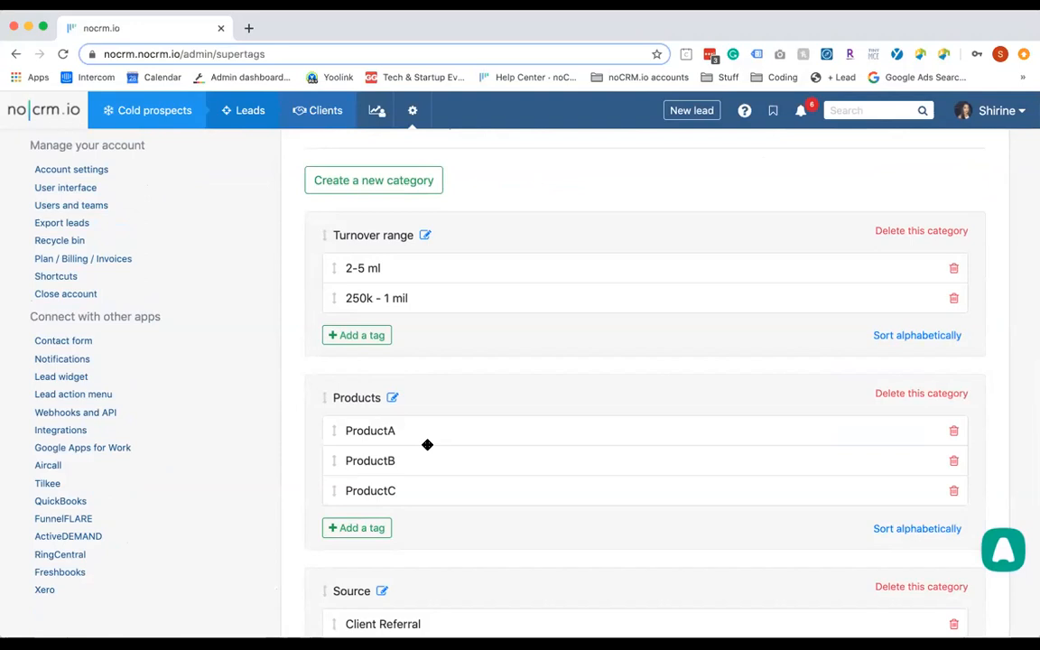
pyautogui.scroll(-5, 427, 445)
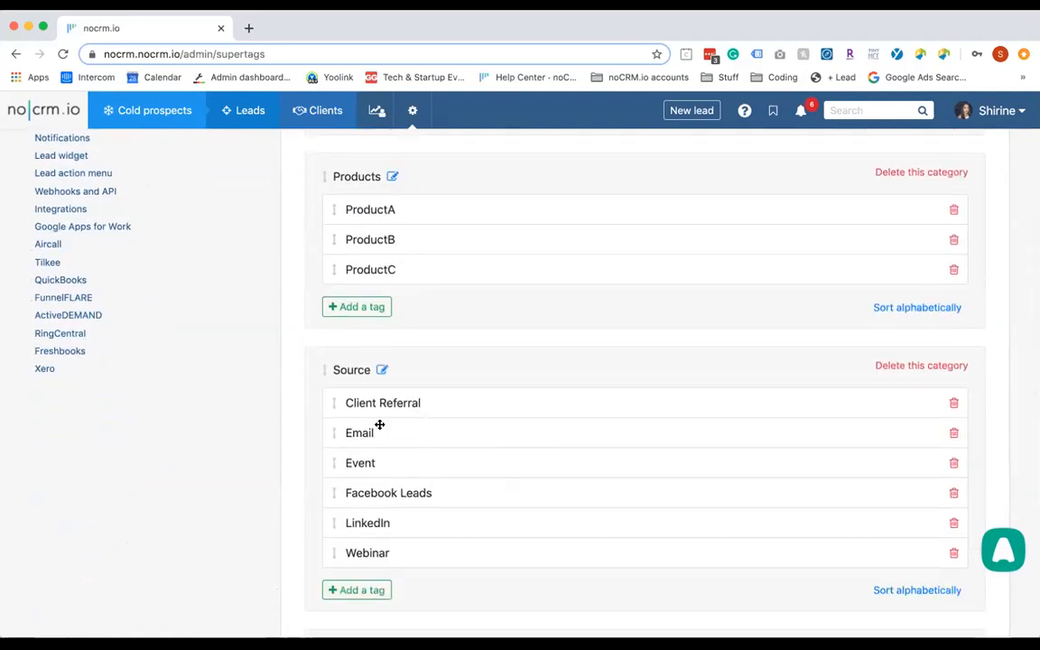
pyautogui.scroll(-3, 380, 379)
pyautogui.scroll(-3, 387, 490)
pyautogui.scroll(-8, 388, 490)
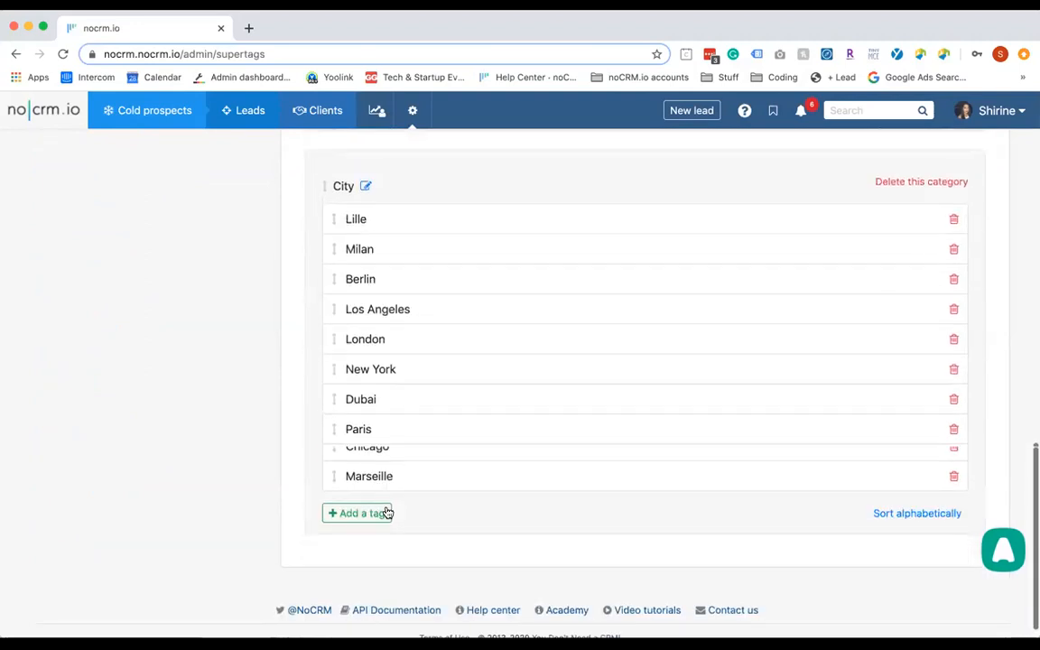
pyautogui.scroll(8, 387, 513)
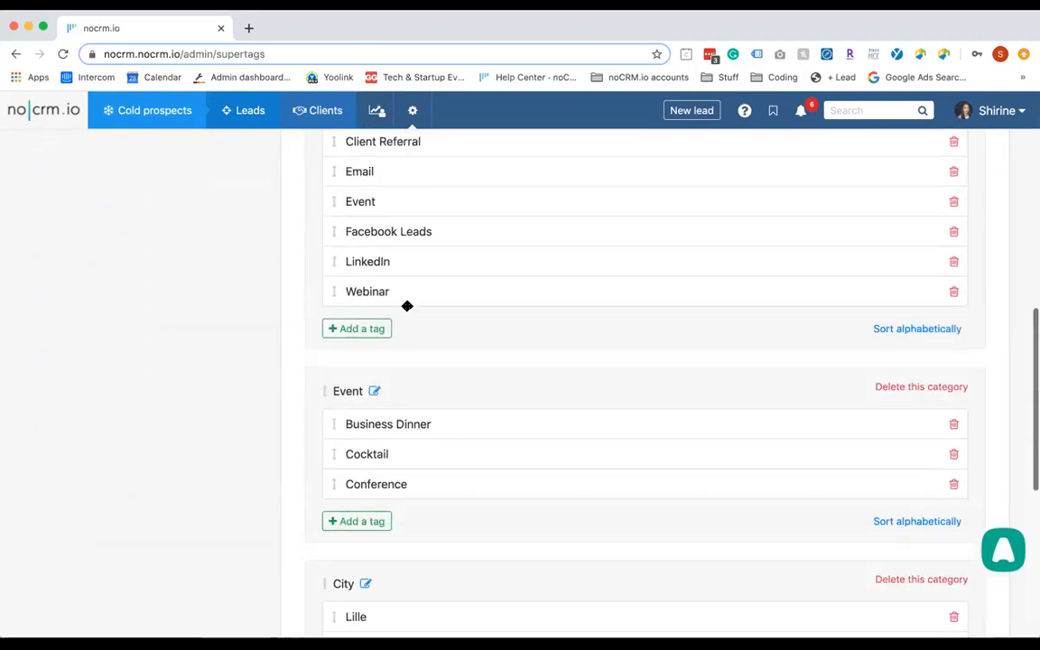
pyautogui.click(375, 395)
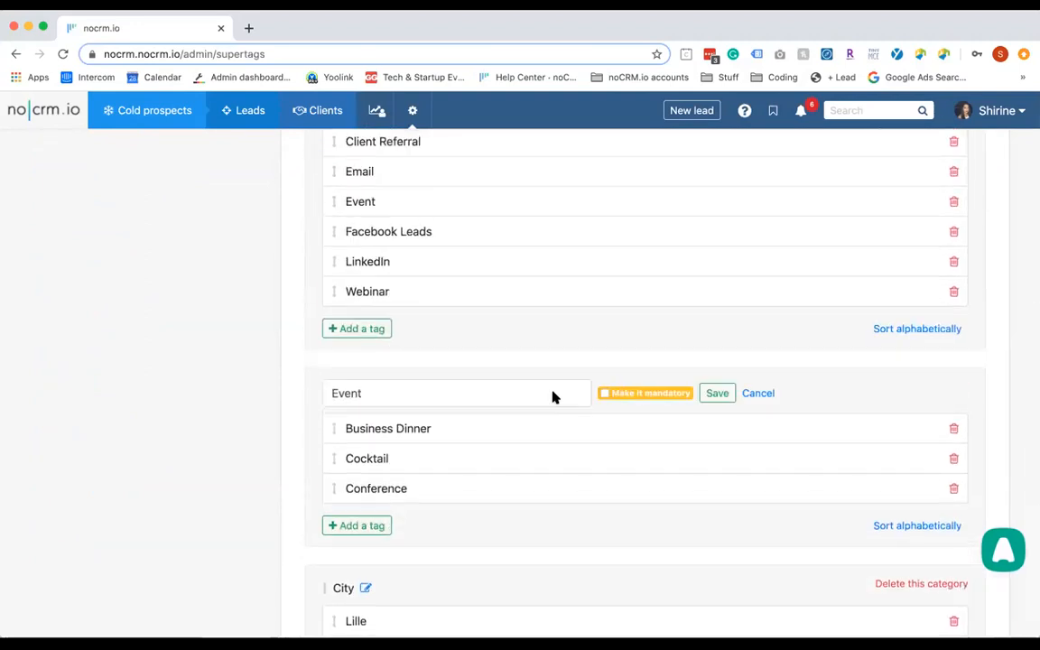
pyautogui.click(719, 394)
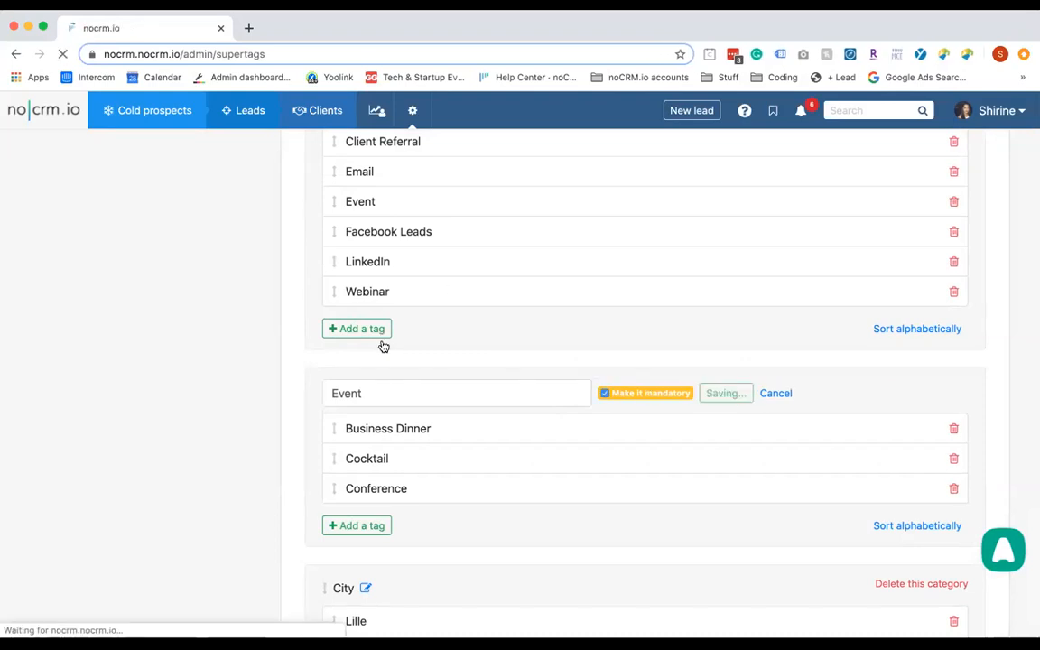
pyautogui.click(57, 260)
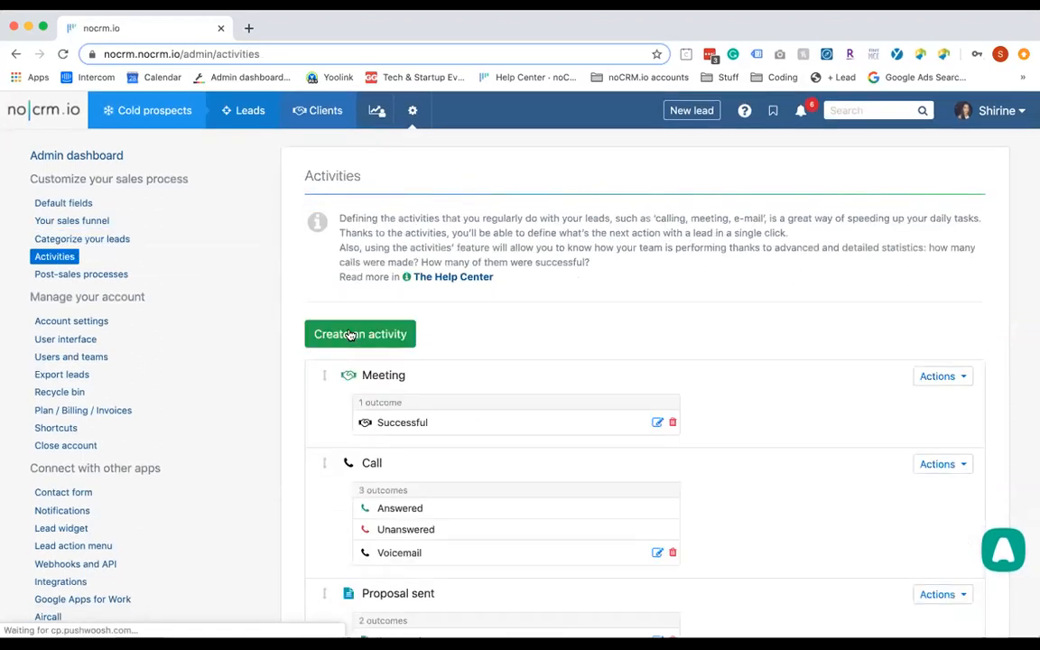
# Start a new activity and browse its Icon and Color choices, leaving it unsaved
pyautogui.scroll(-5, 350, 335)
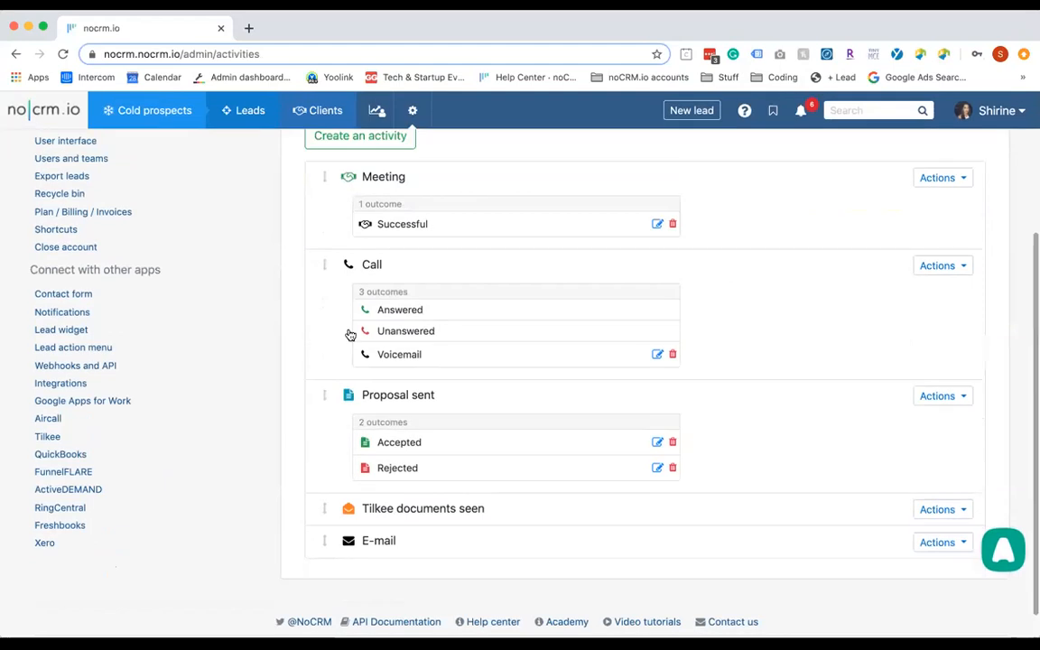
pyautogui.scroll(5, 351, 335)
pyautogui.click(362, 335)
pyautogui.click(336, 369)
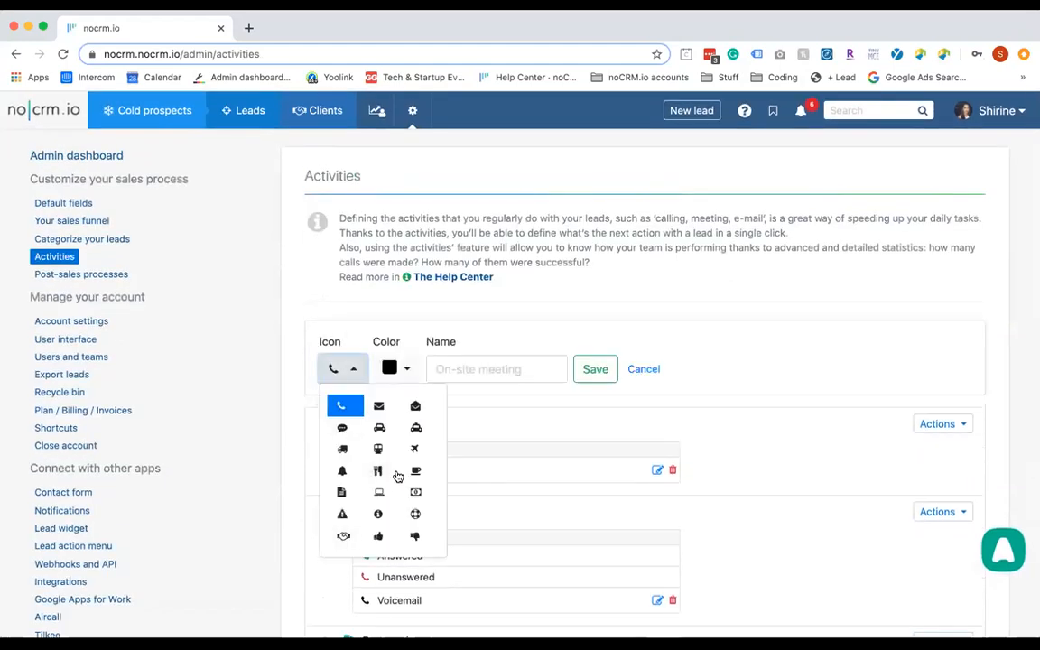
pyautogui.click(391, 373)
pyautogui.click(528, 314)
pyautogui.scroll(-4, 528, 314)
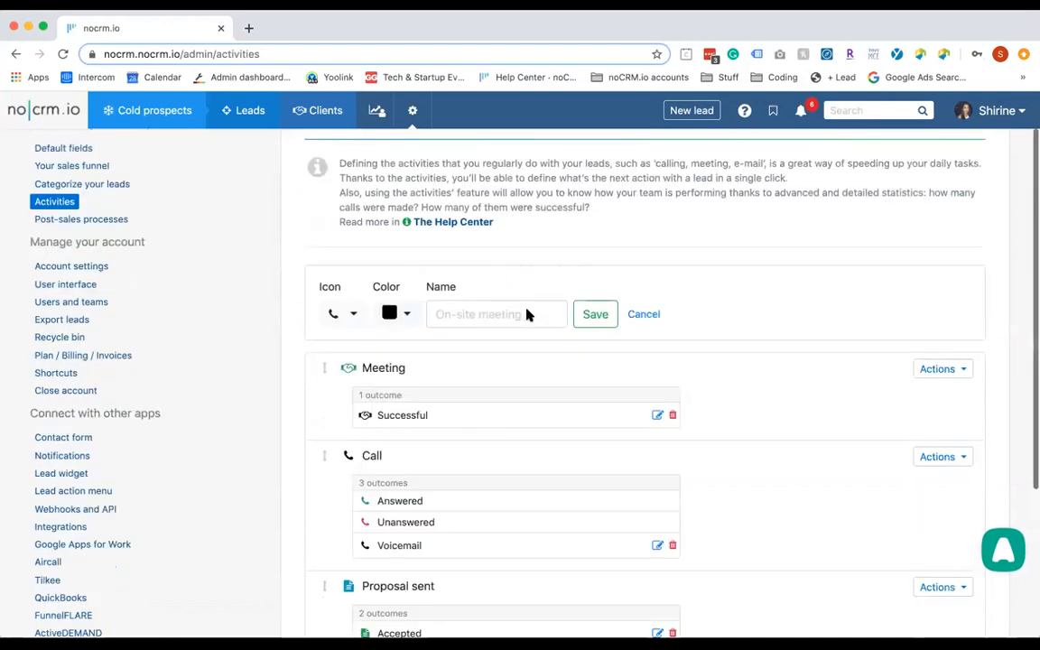
pyautogui.scroll(5, 529, 337)
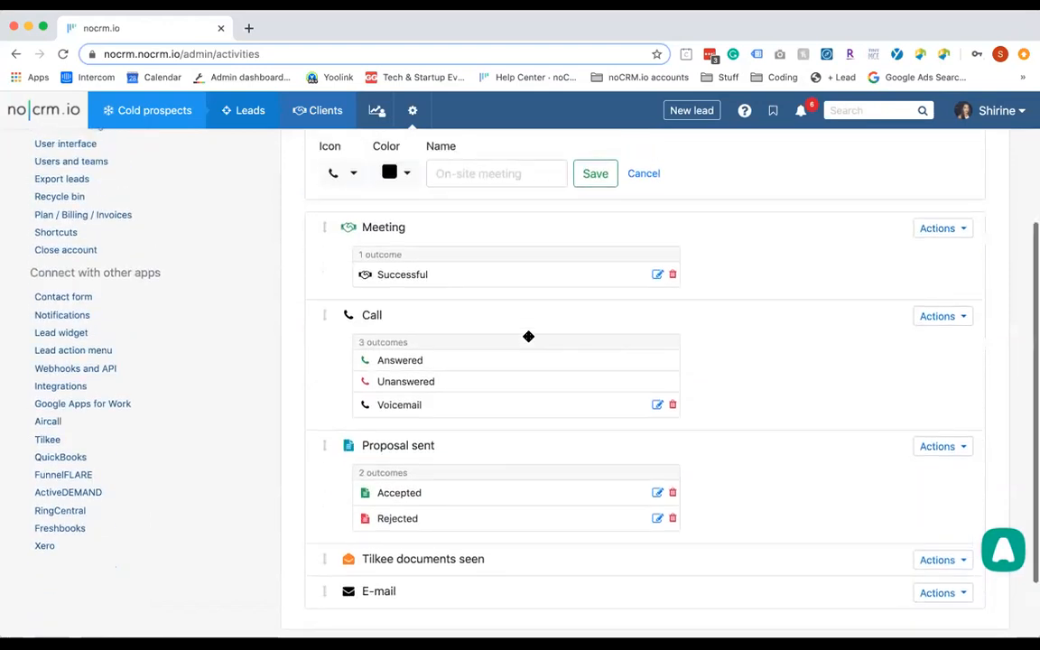
# View the Conference and Post-sales templates under Post-sales processes, then open the gear menu
pyautogui.click(107, 281)
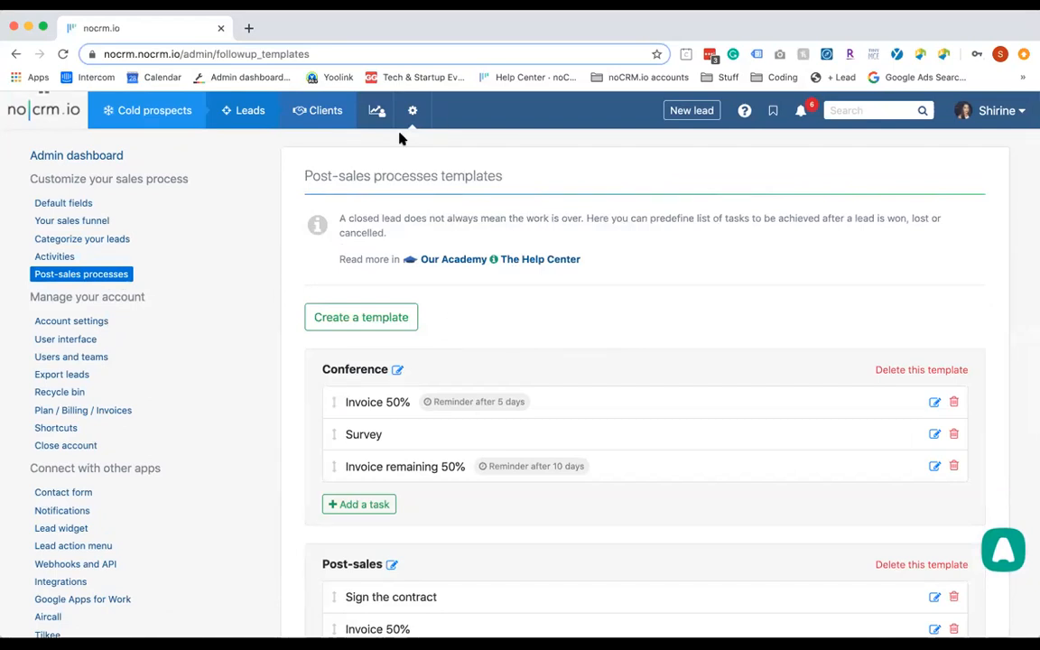
pyautogui.click(413, 111)
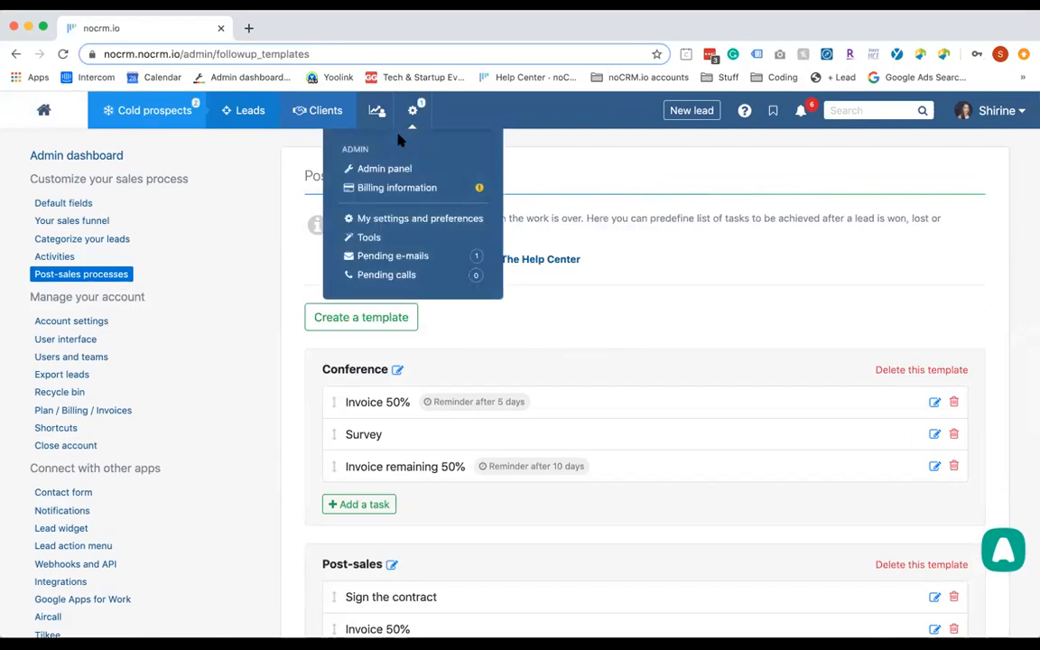
# Go to Tools, pass through calendar synchronization, and open the E-mail integration page
pyautogui.click(370, 240)
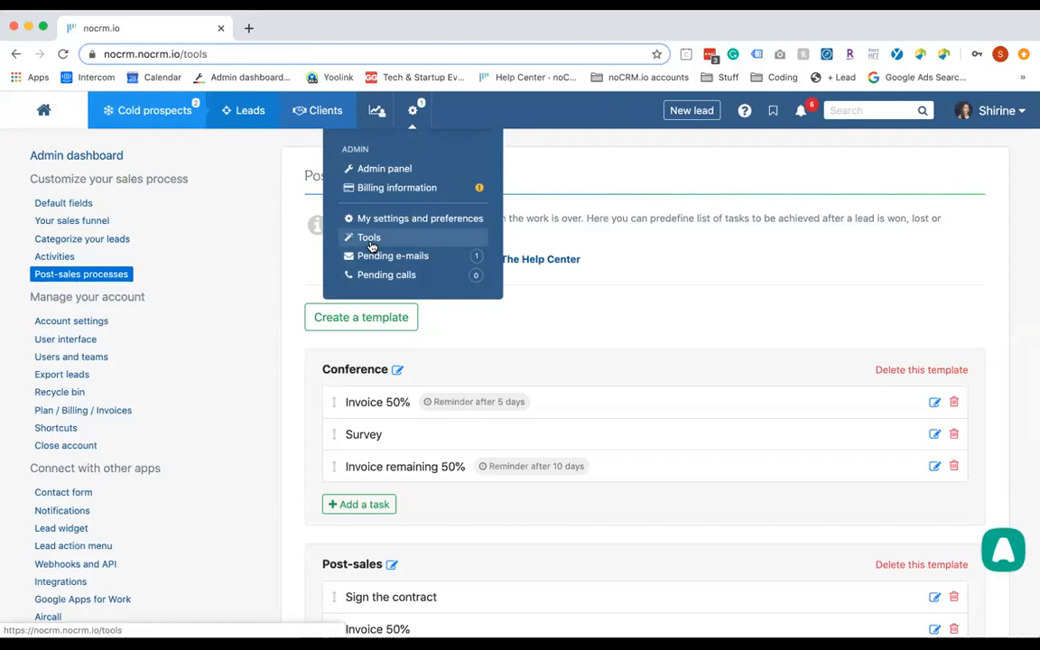
pyautogui.scroll(-2, 370, 246)
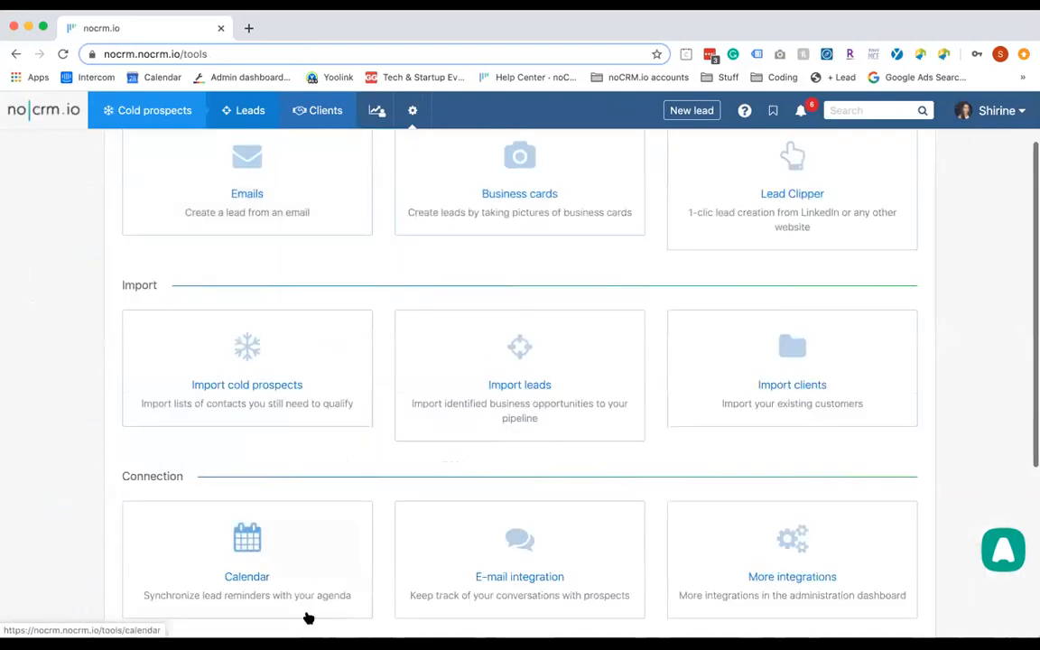
pyautogui.click(292, 579)
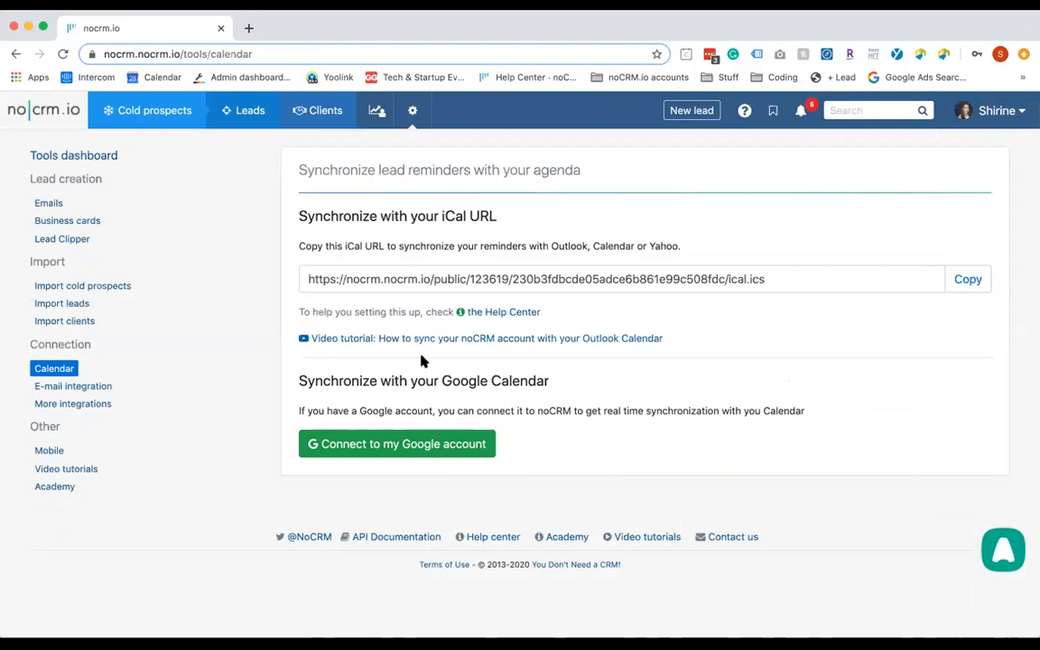
pyautogui.click(99, 386)
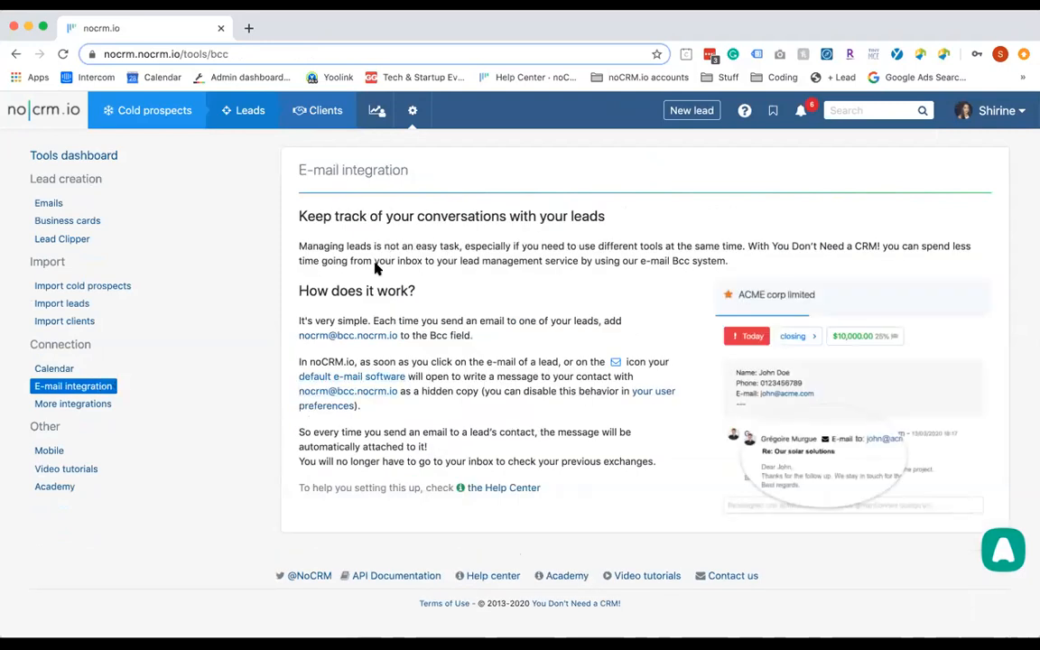
pyautogui.moveTo(299, 336); pyautogui.dragTo(399, 336)
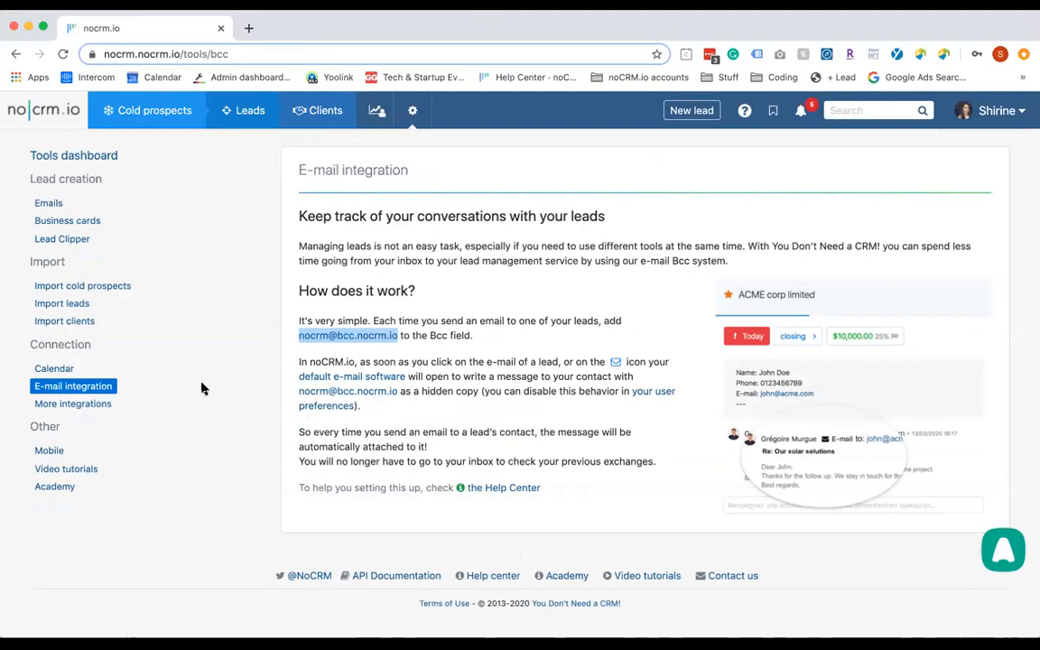
# Open More integrations and scroll through the available integration tiles
pyautogui.click(91, 406)
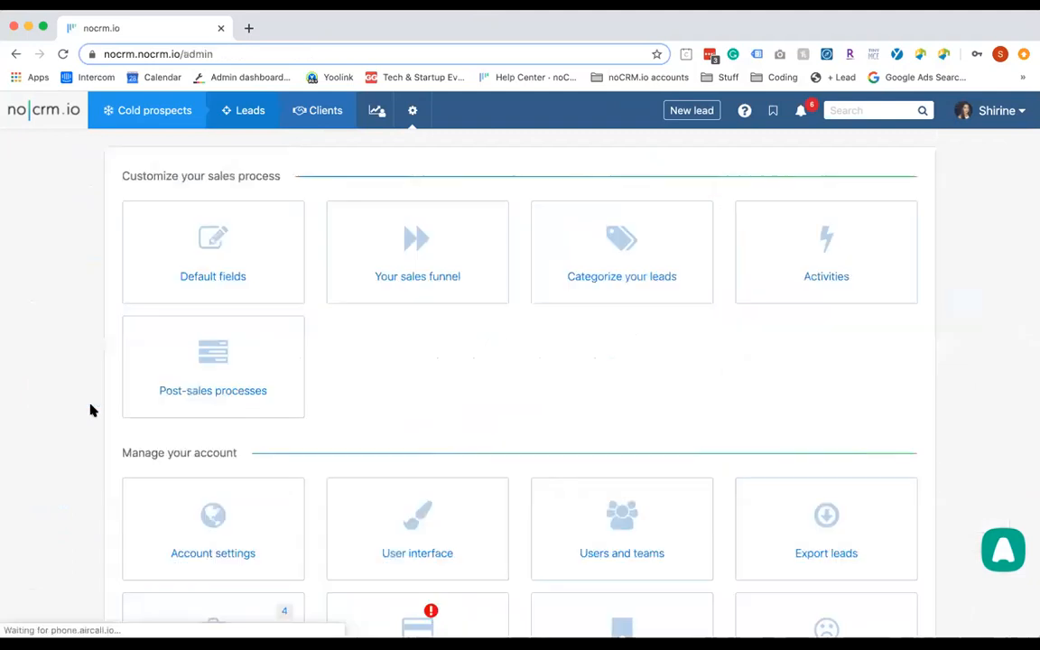
pyautogui.scroll(-3, 91, 409)
pyautogui.scroll(-5, 333, 418)
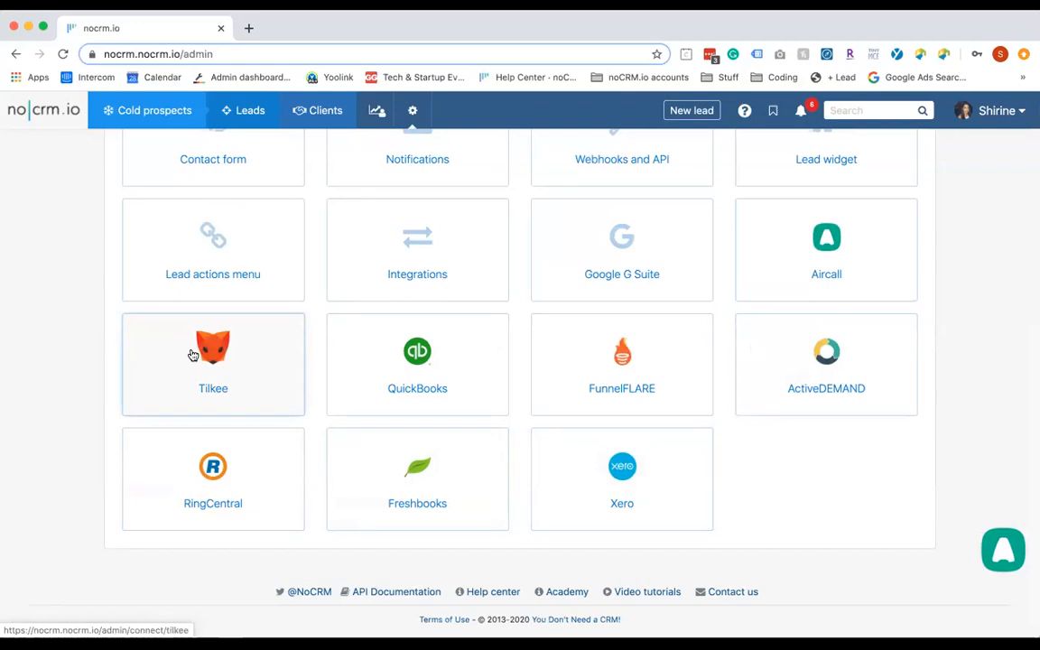
pyautogui.scroll(15, 192, 355)
pyautogui.hscroll(-3, 302, 208)
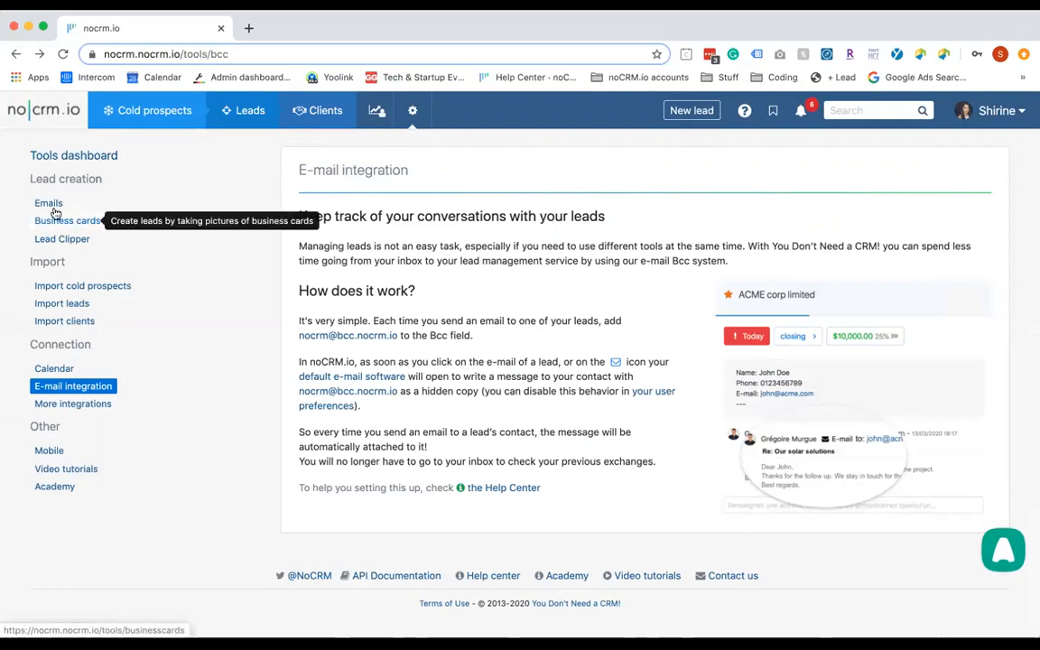
# Open the Import leads page from the Tools sidebar
pyautogui.click(76, 309)
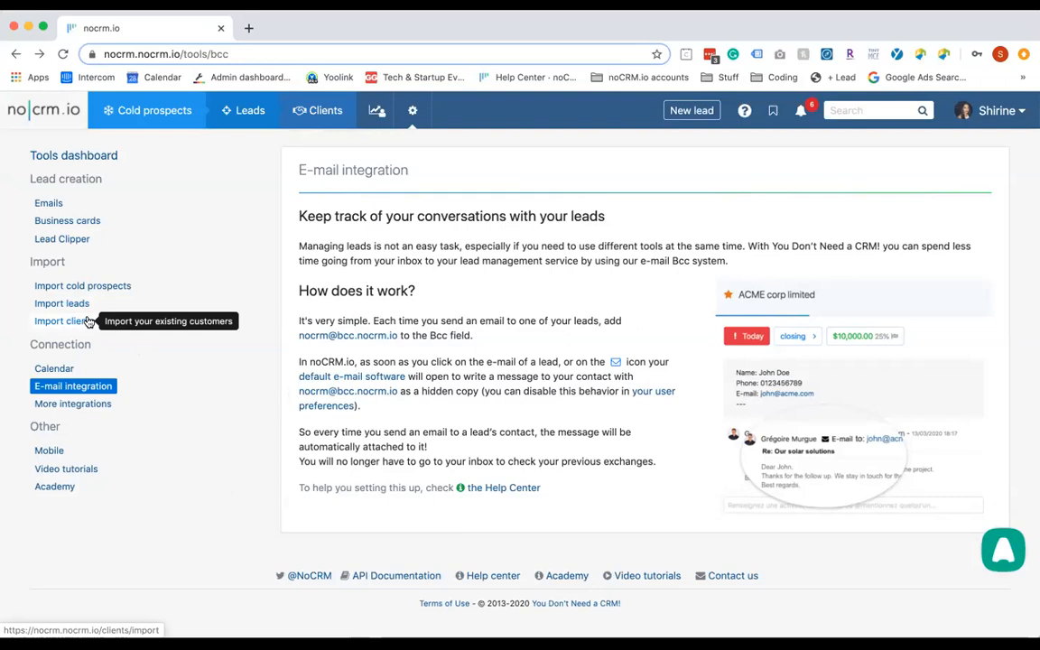
pyautogui.click(56, 202)
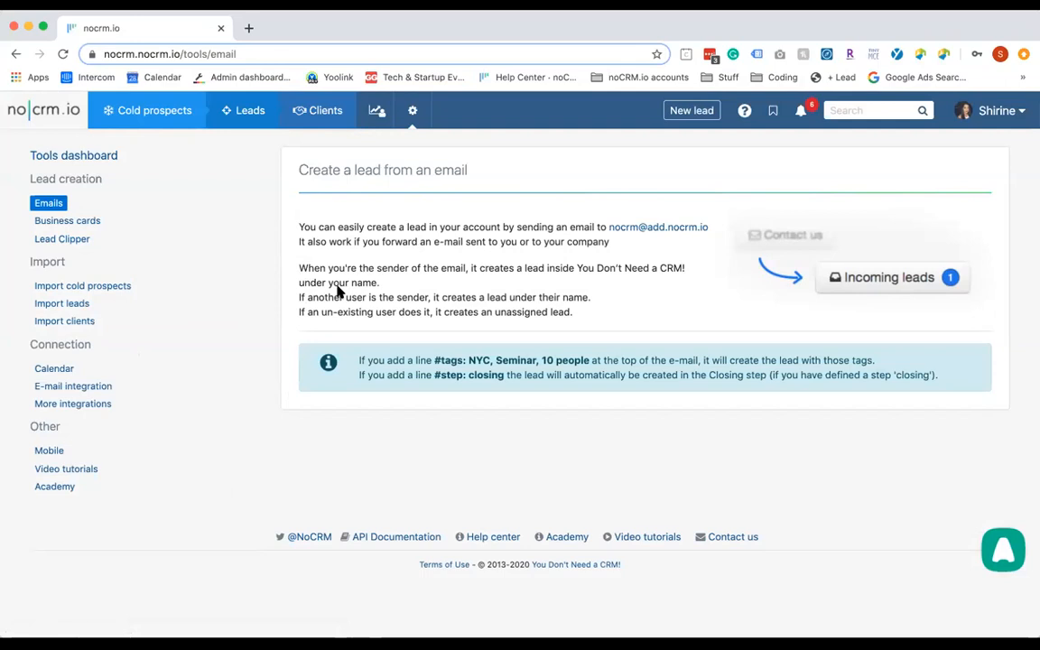
pyautogui.moveTo(710, 227); pyautogui.dragTo(605, 225)
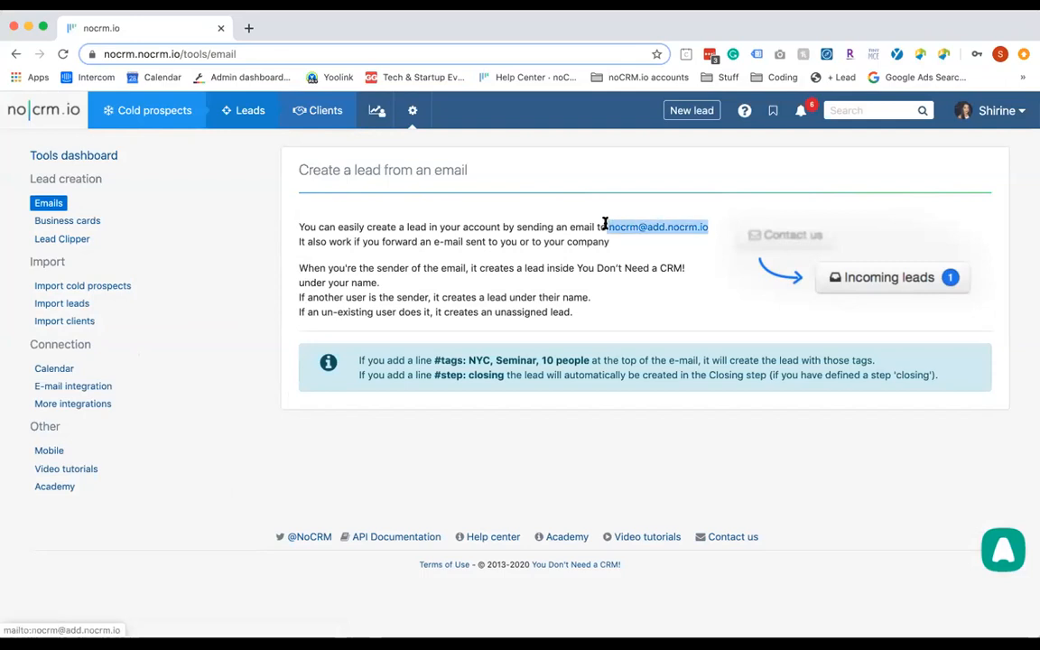
pyautogui.click(661, 252)
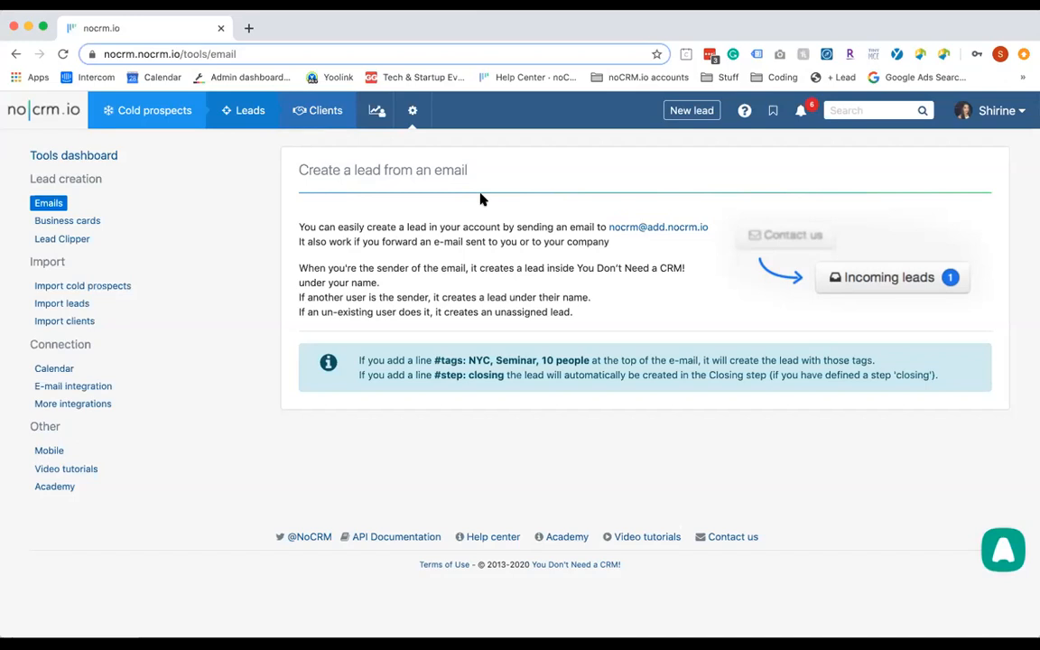
# Open the Business cards lead-creation page
pyautogui.moveTo(143, 106)
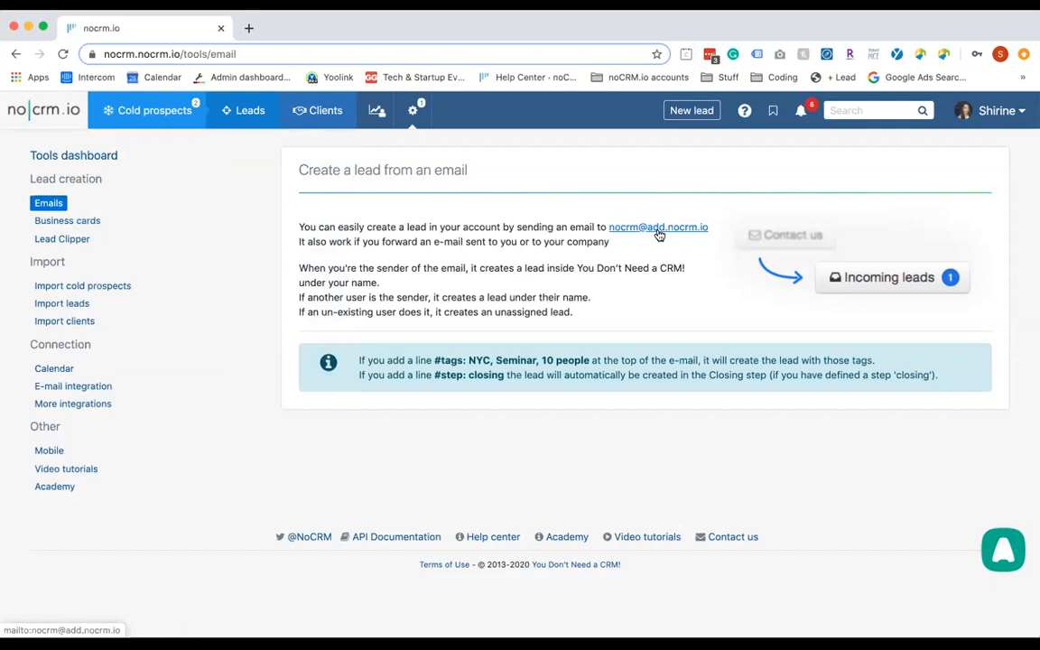
pyautogui.moveTo(424, 124)
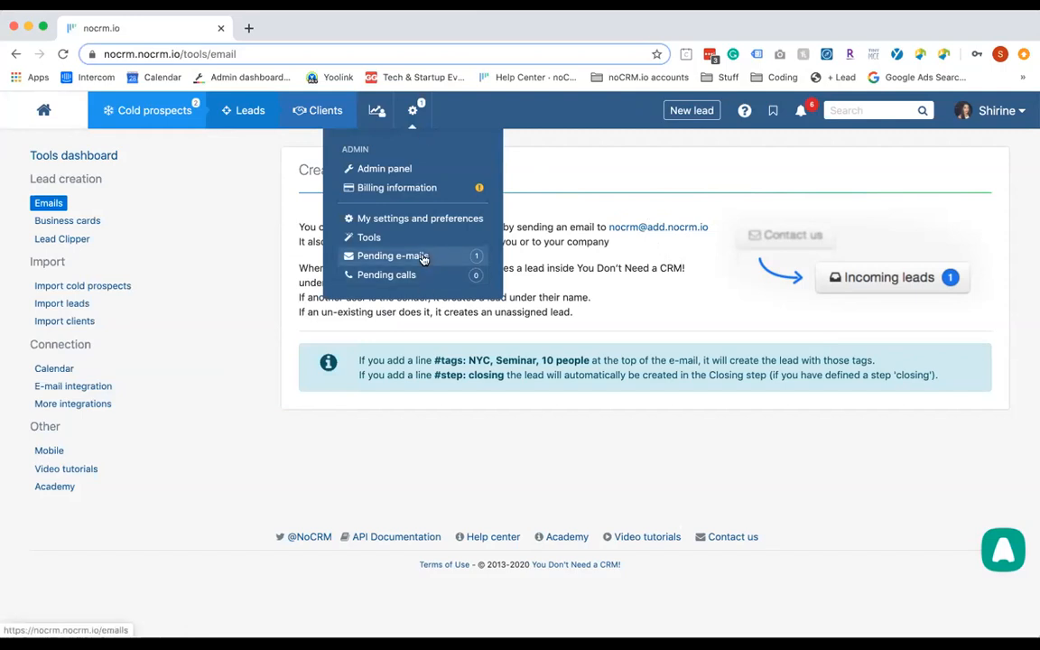
pyautogui.click(77, 224)
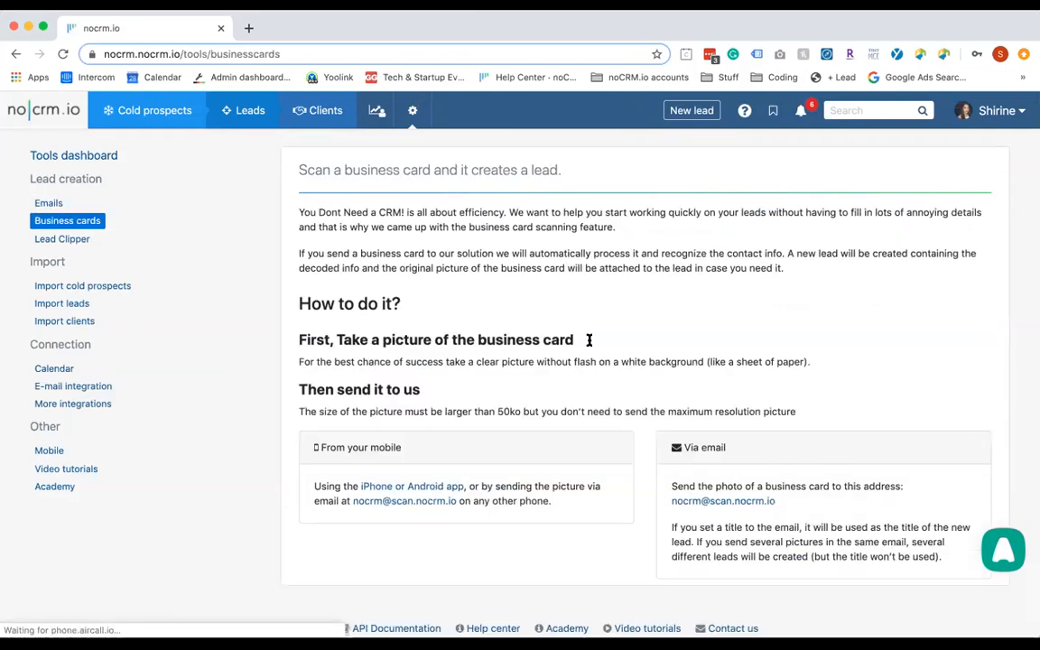
# Scroll the Business cards page to read the app and e-mail scanning routes
pyautogui.scroll(-1, 605, 355)
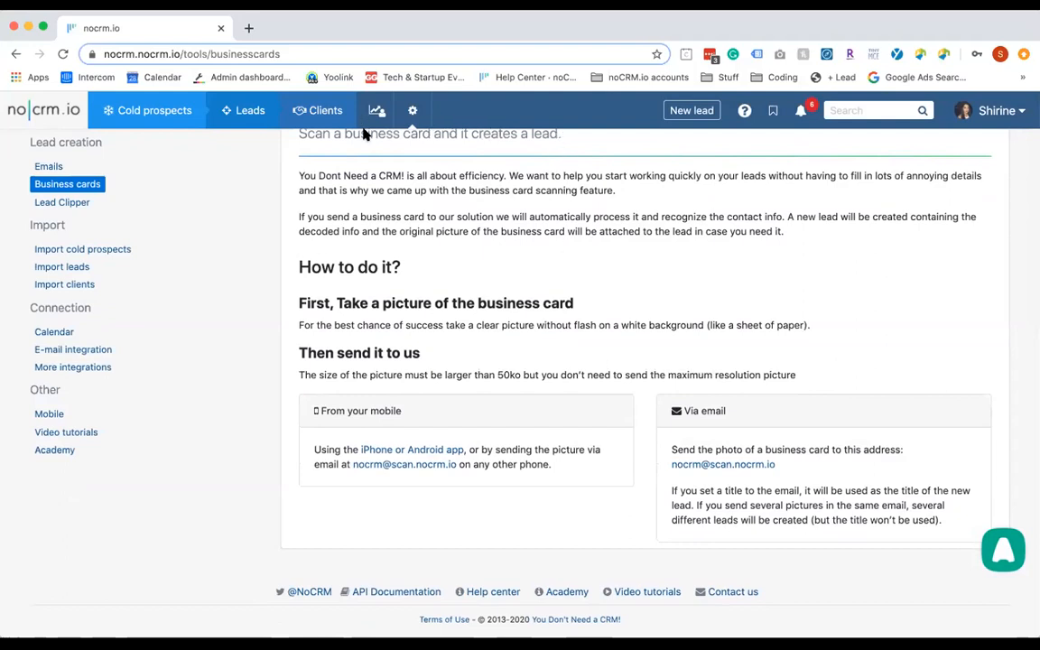
# Open the Contact form guide in the Admin panel and read through it
pyautogui.click(418, 111)
pyautogui.click(398, 168)
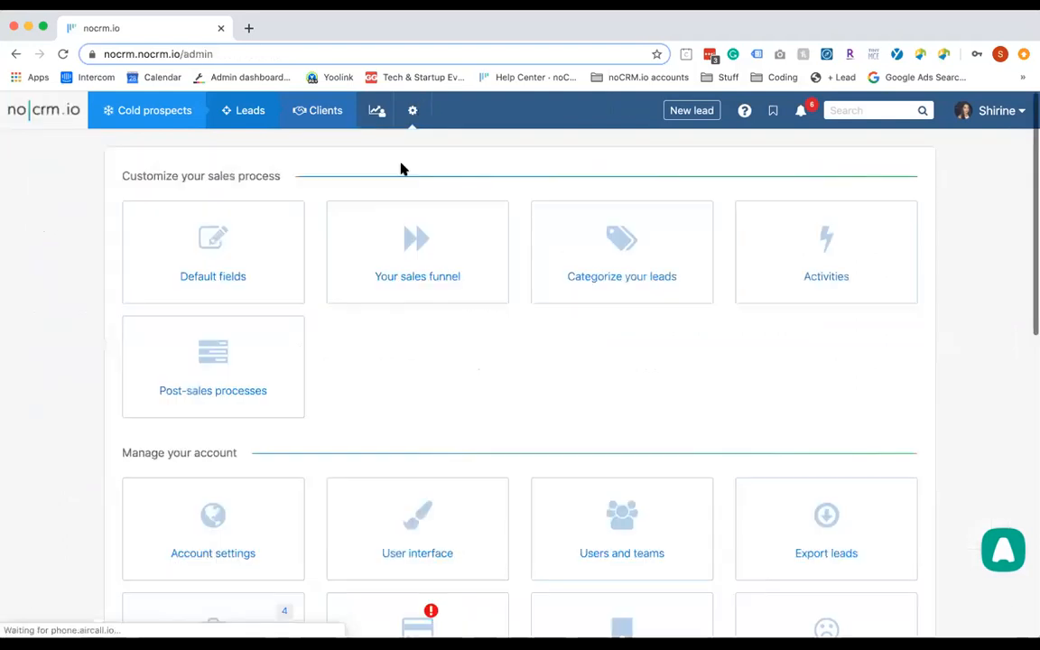
pyautogui.scroll(-3, 361, 278)
pyautogui.click(223, 597)
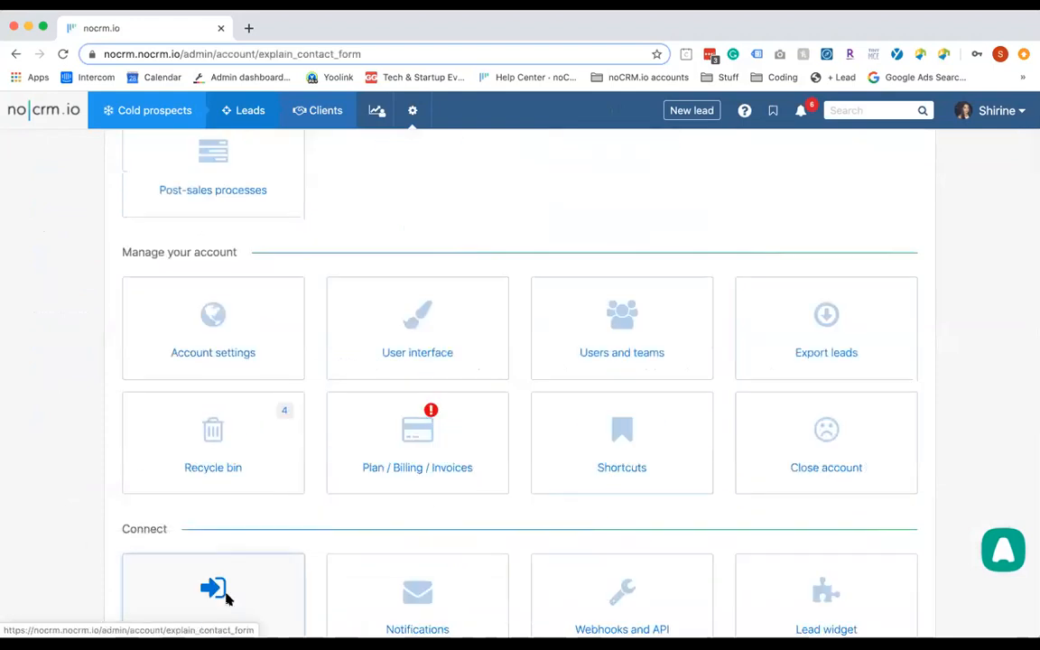
pyautogui.scroll(-5, 227, 599)
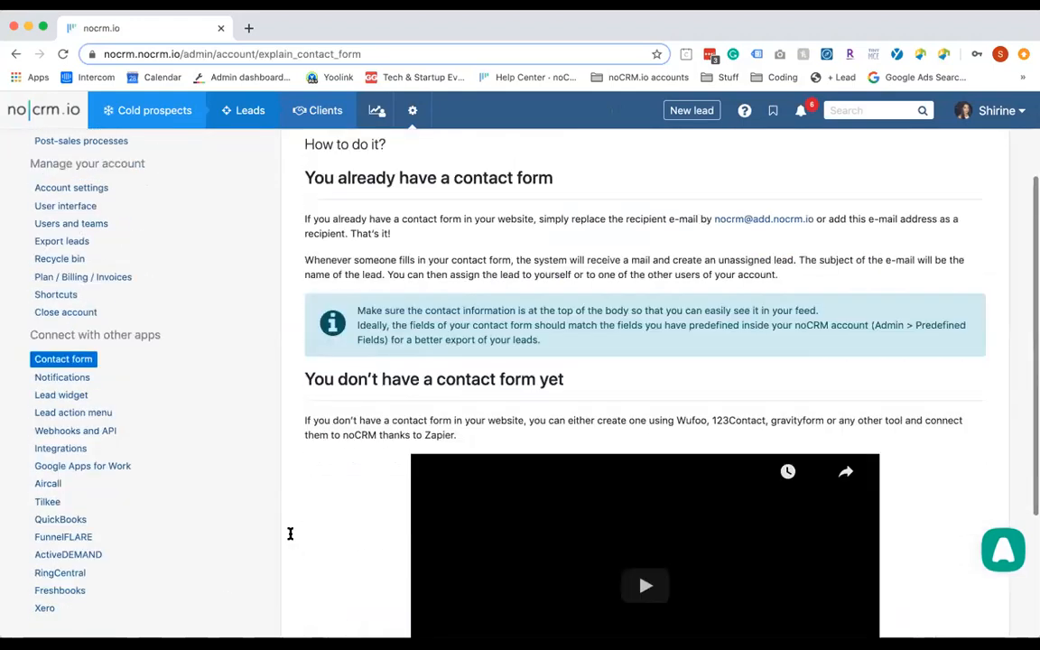
pyautogui.scroll(-2, 341, 517)
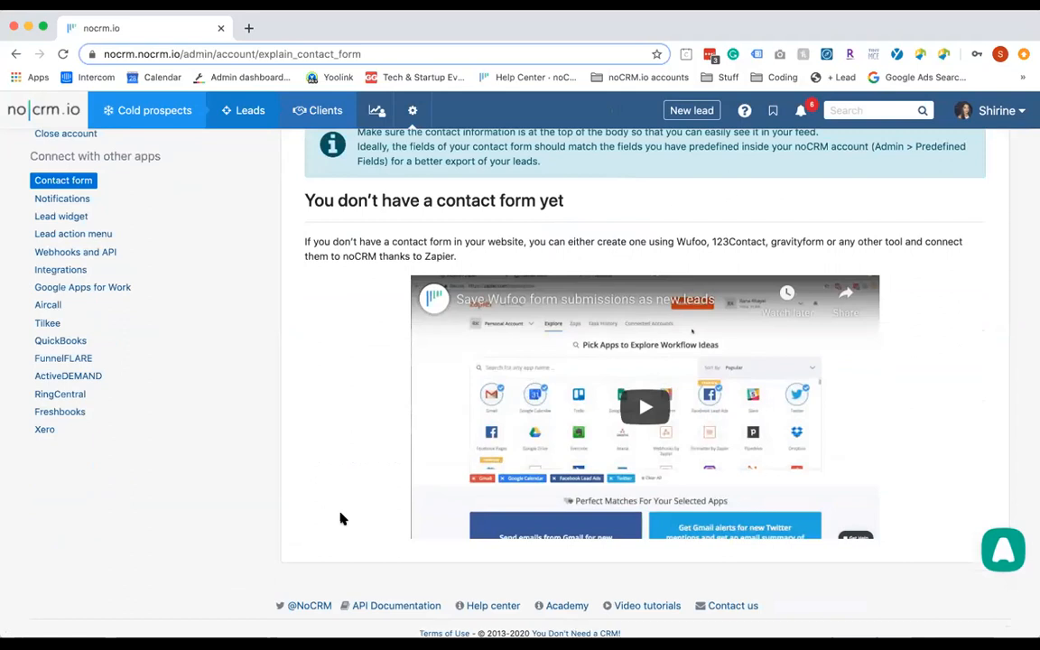
pyautogui.scroll(4, 342, 517)
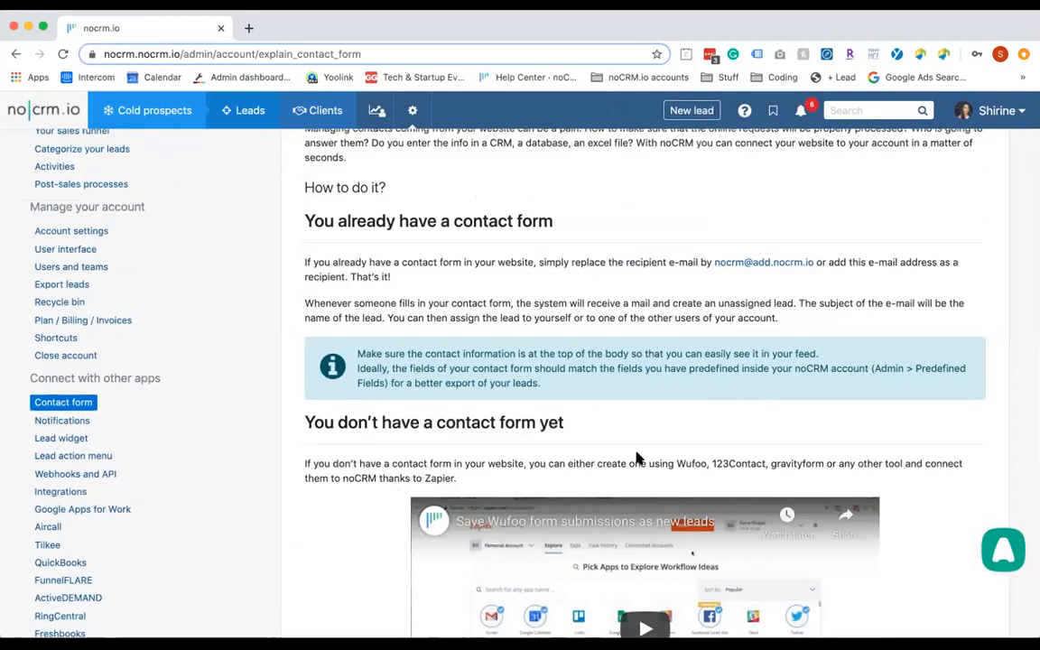
pyautogui.scroll(2, 542, 298)
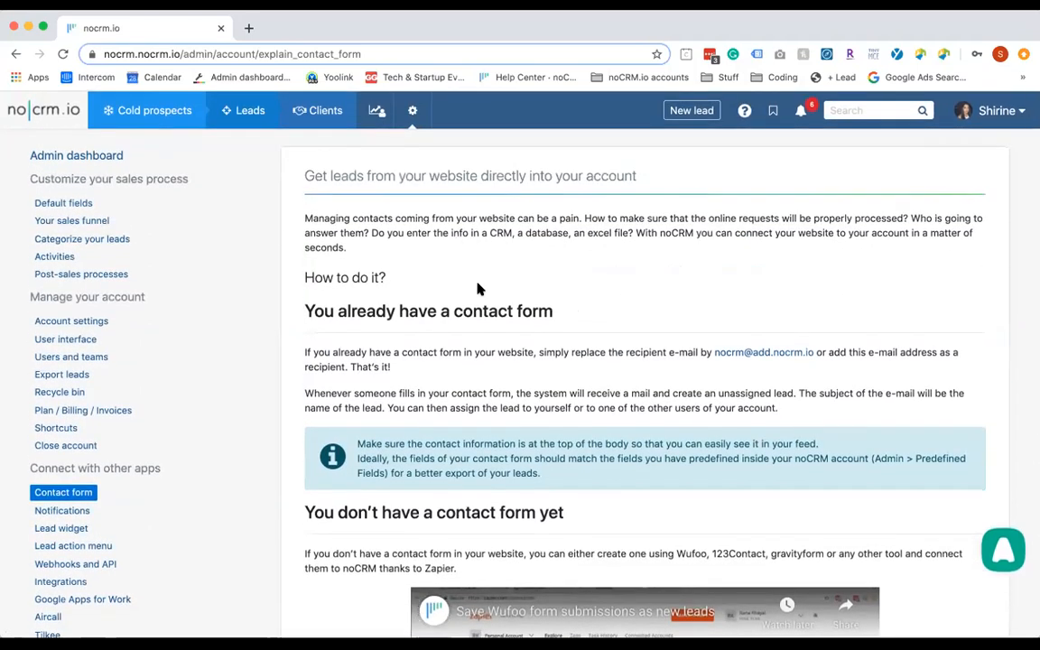
pyautogui.scroll(-4, 490, 452)
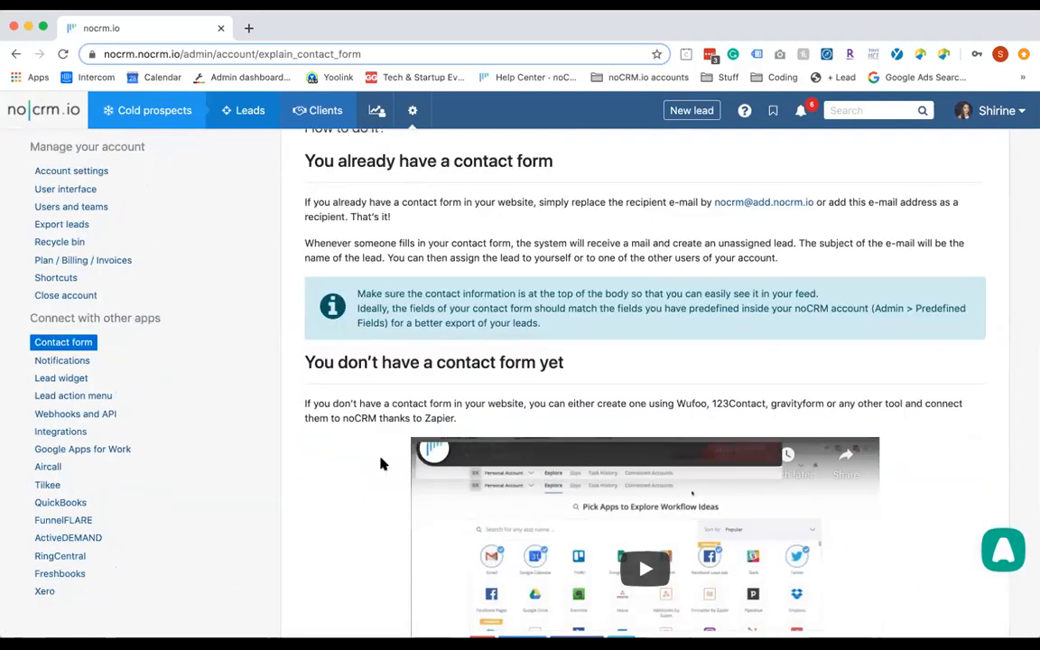
pyautogui.scroll(-3, 380, 463)
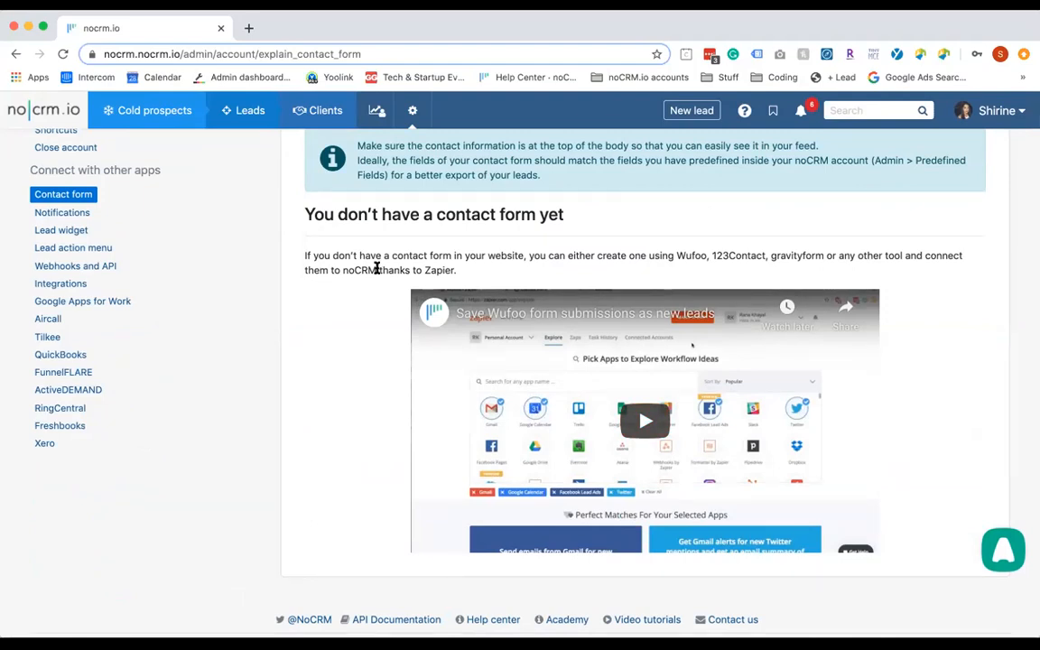
pyautogui.scroll(5, 377, 269)
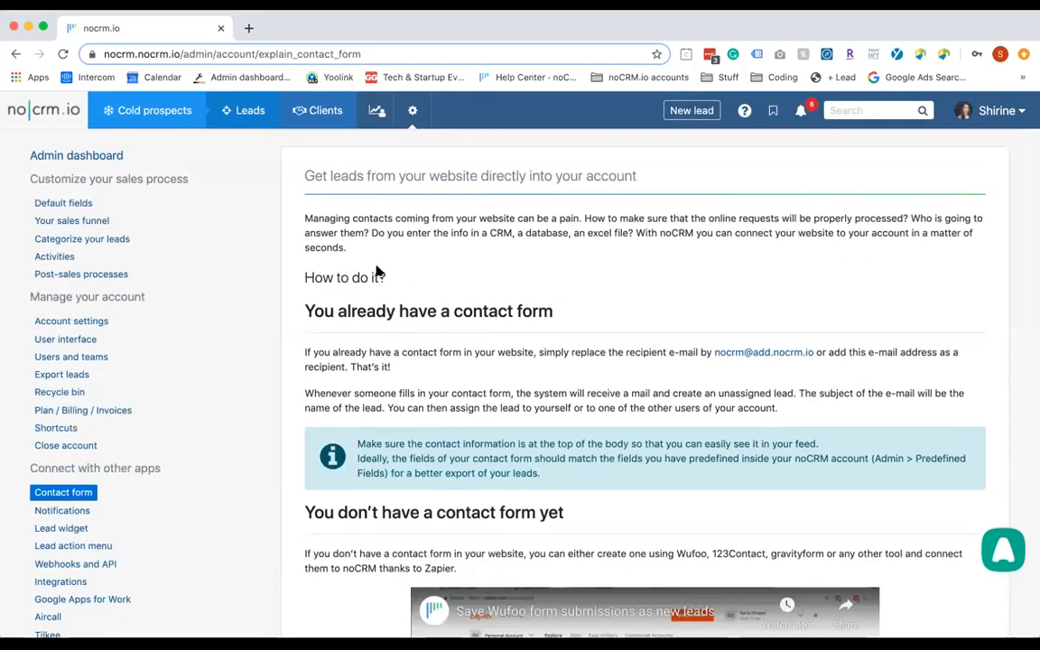
# Go to the overview of prospecting lists
pyautogui.moveTo(151, 126)
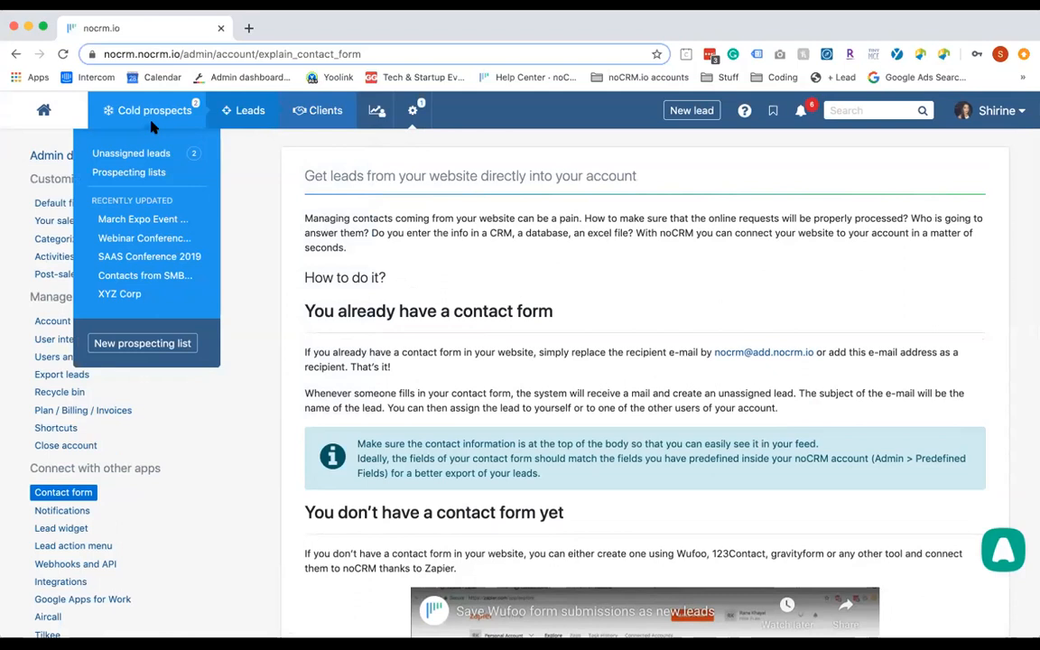
pyautogui.moveTo(245, 127)
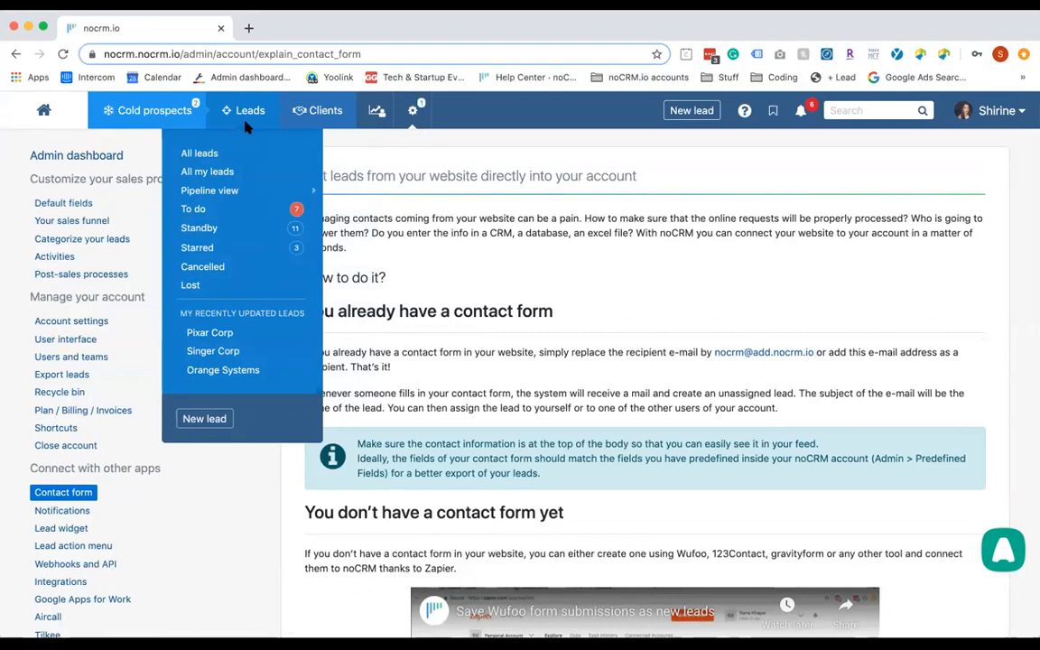
pyautogui.click(143, 119)
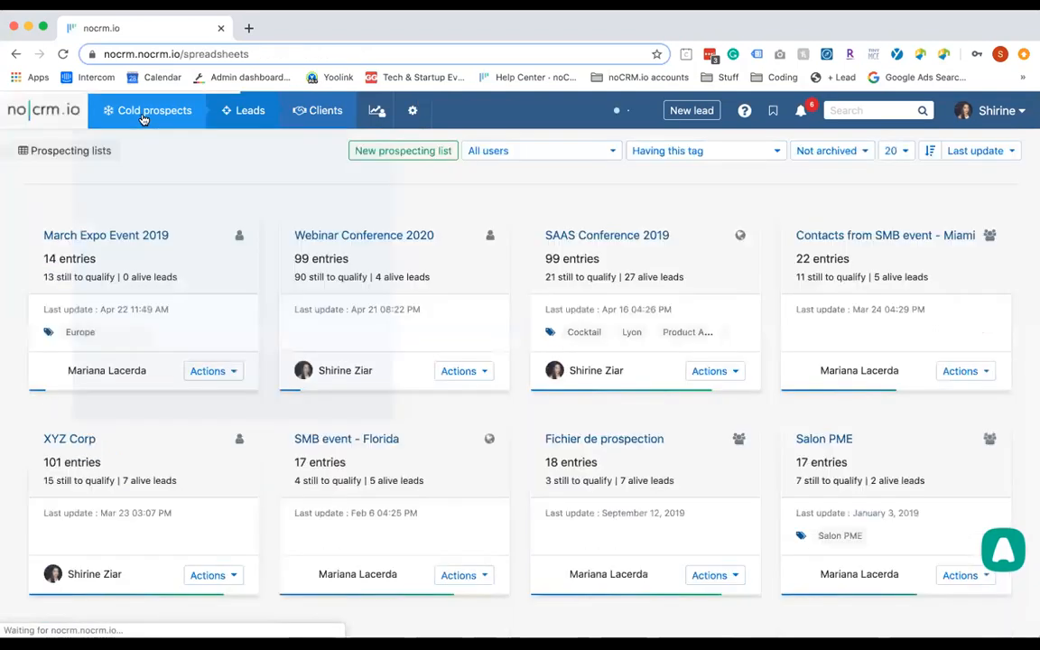
# Open the Webinar Conference 2020 sheet and bring up the row 15 prospect's detail card
pyautogui.moveTo(242, 102)
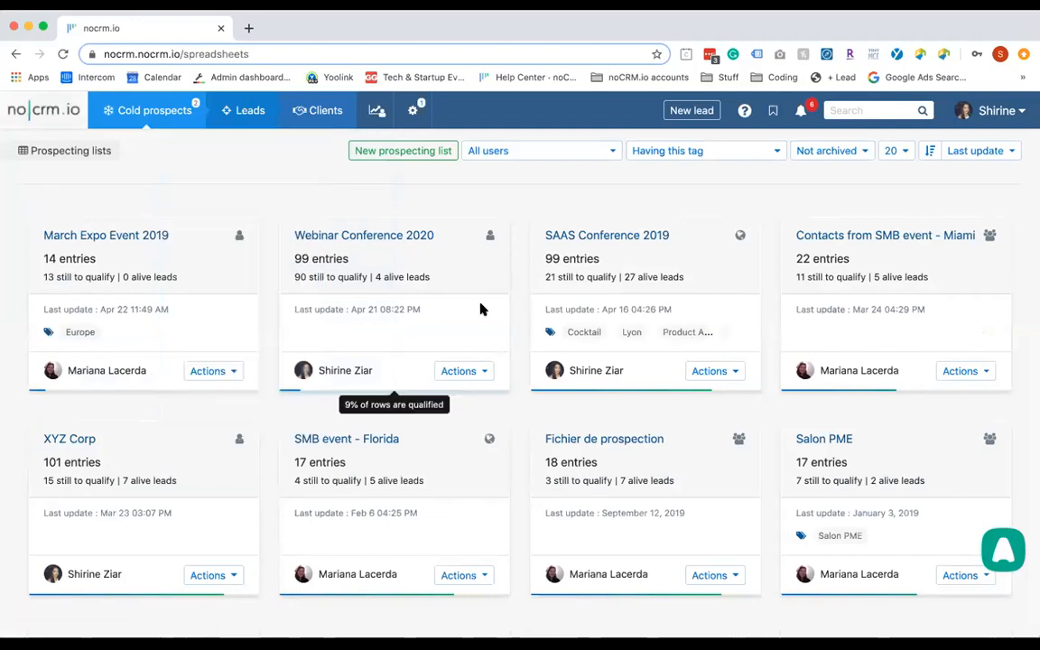
pyautogui.click(398, 244)
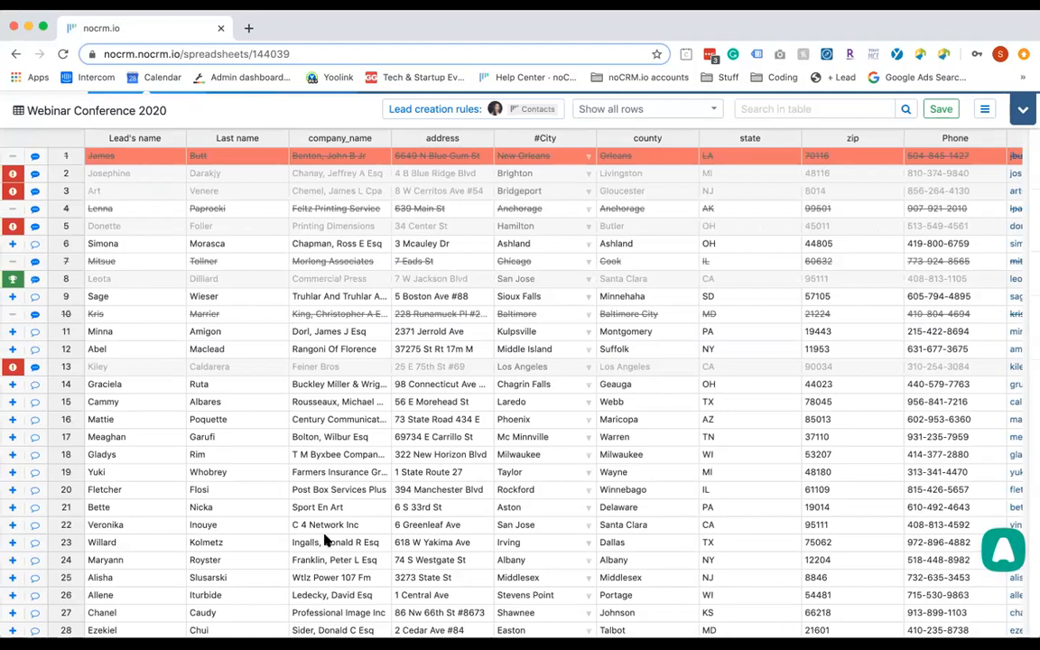
pyautogui.hscroll(1, 327, 541)
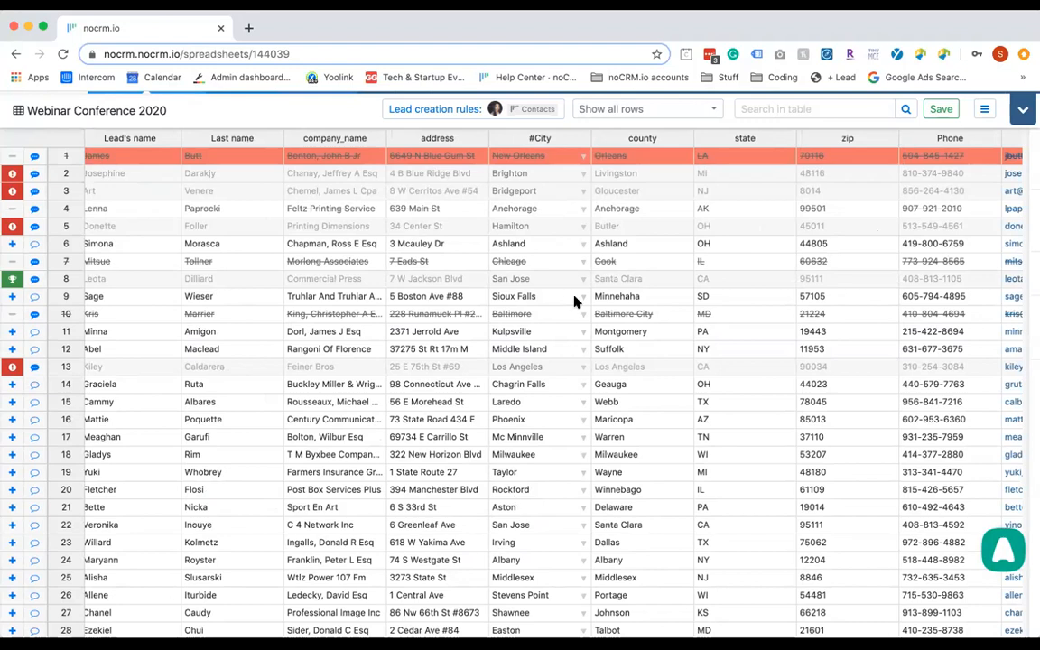
pyautogui.hscroll(5, 739, 223)
pyautogui.hscroll(-4, 609, 308)
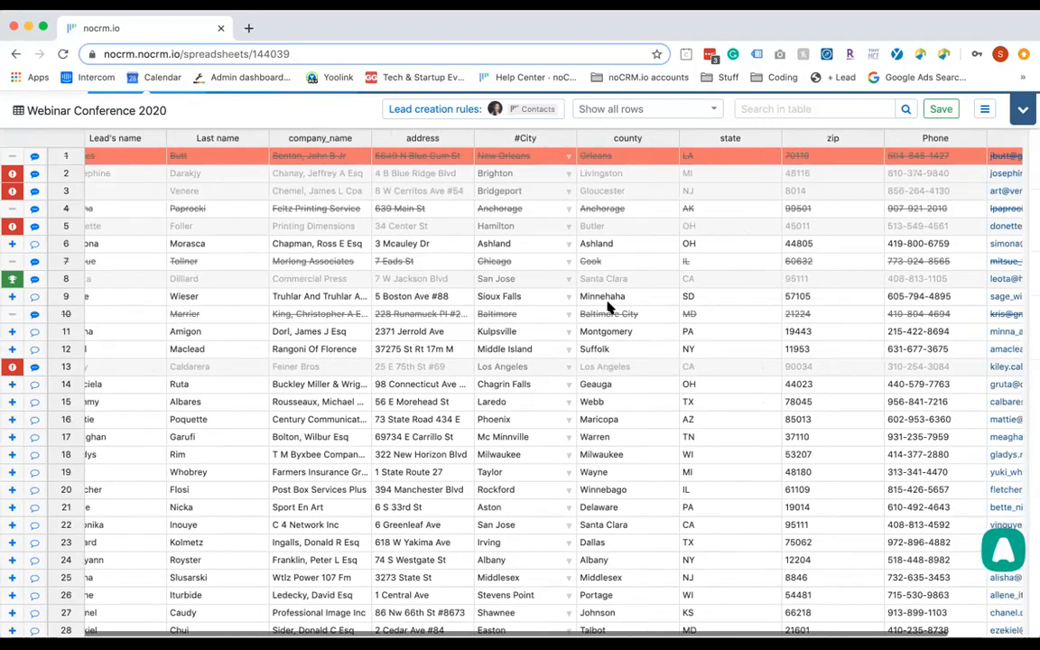
pyautogui.hscroll(-1, 609, 308)
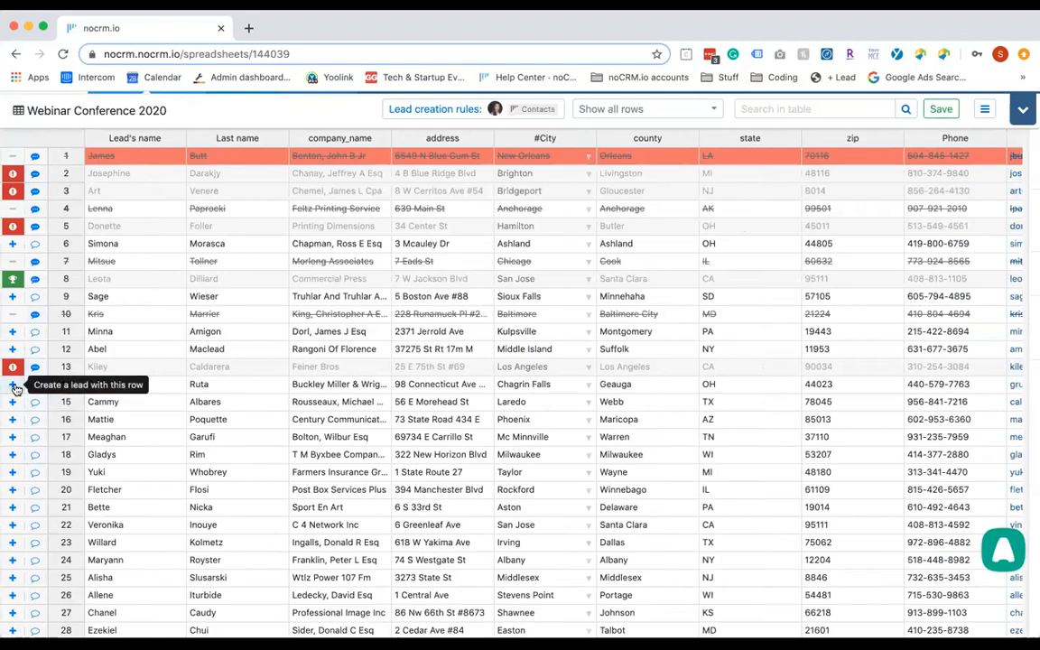
pyautogui.click(36, 405)
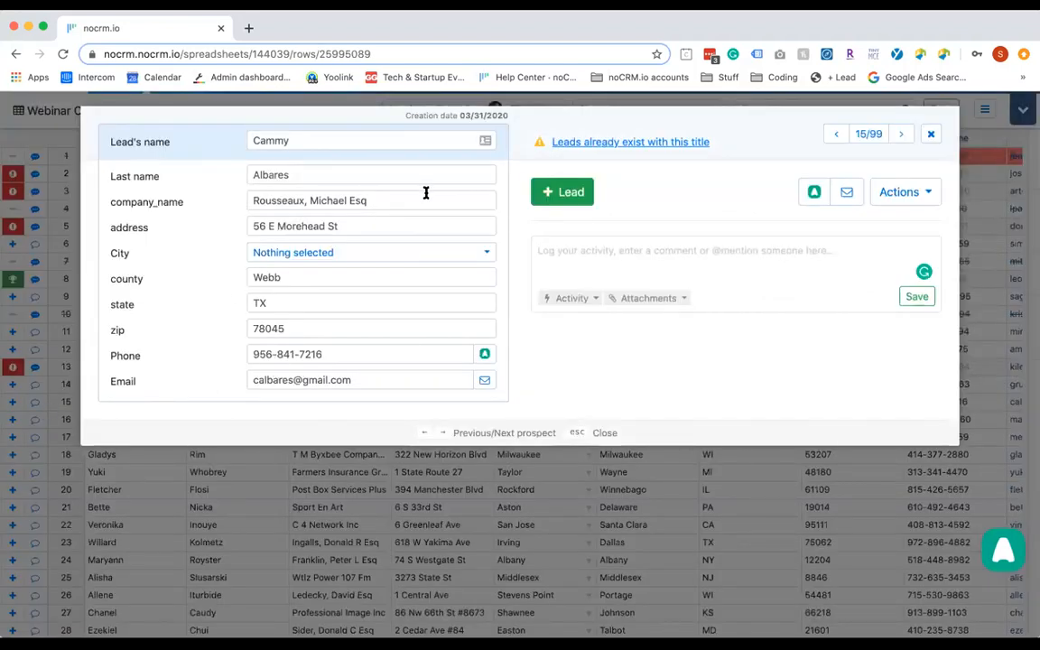
# Log an Answered call with the comment "Don't call me again." on this prospect
pyautogui.click(656, 265)
pyautogui.moveTo(816, 207)
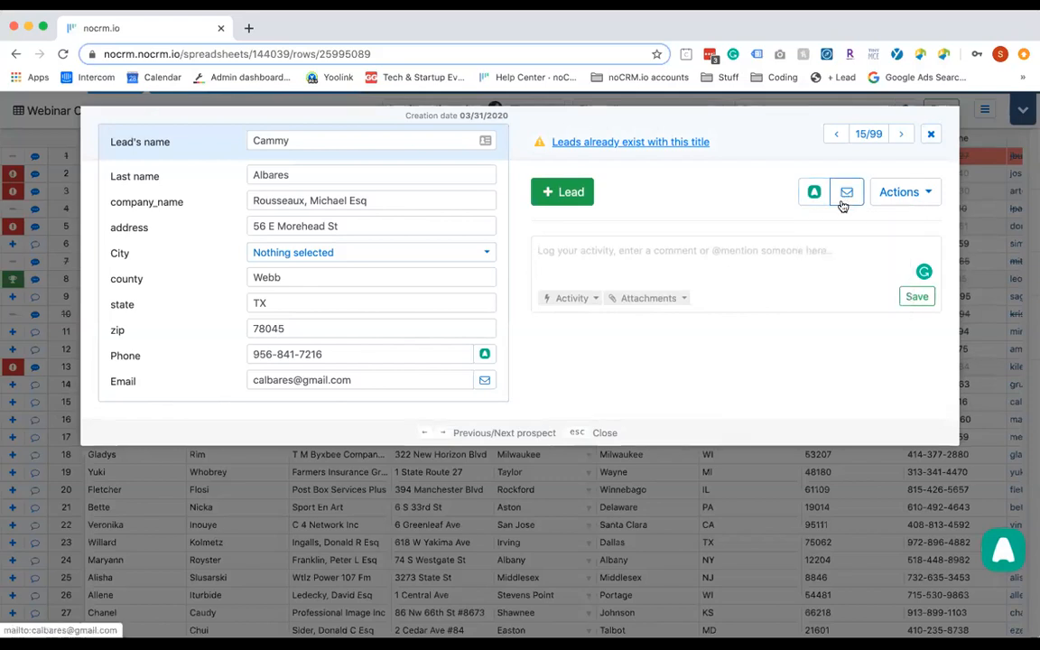
pyautogui.click(579, 304)
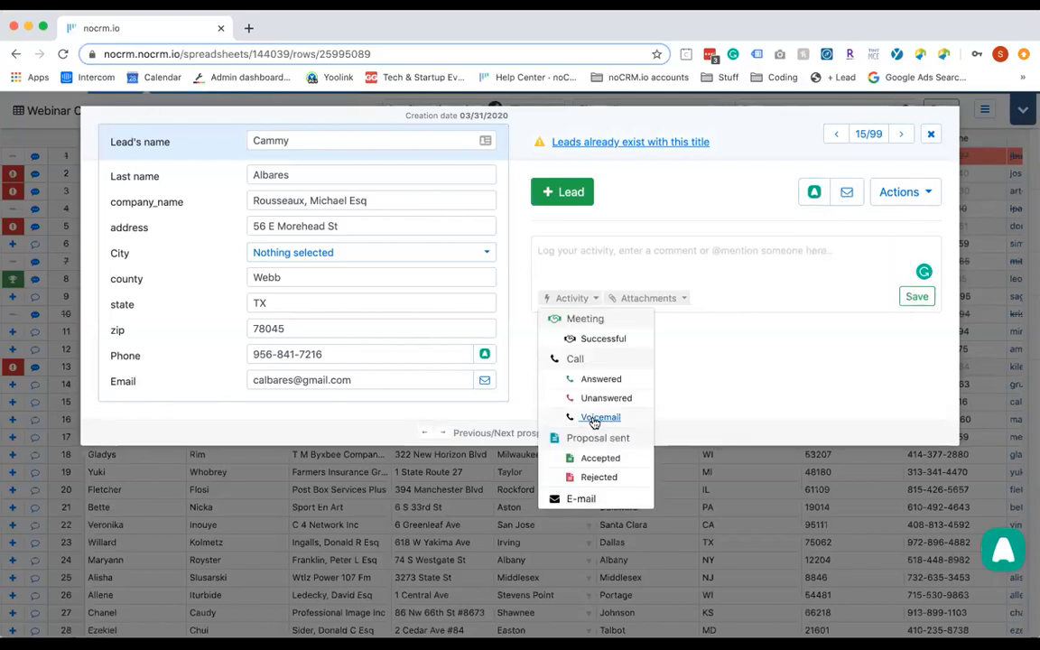
pyautogui.click(602, 380)
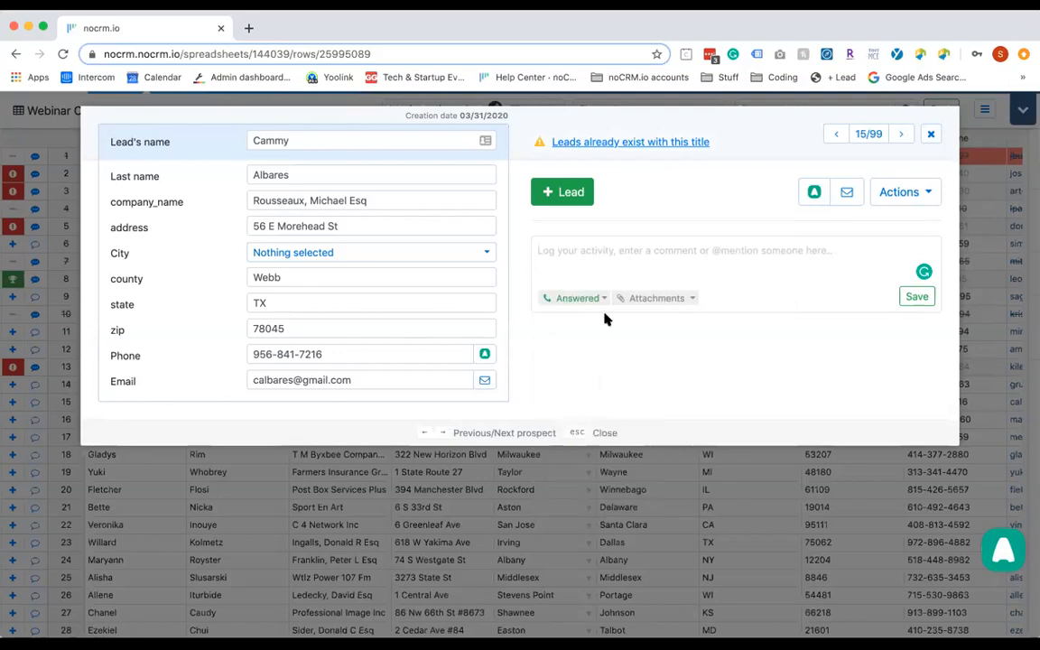
pyautogui.click(583, 272)
pyautogui.write('she')
pyautogui.press('BackSpace')
pyautogui.press('BackSpace')
pyautogui.press('BackSpace')
pyautogui.press('BackSpace')
pyautogui.write("Don't call me again")
pyautogui.press('BackSpace')
pyautogui.press('BackSpace')
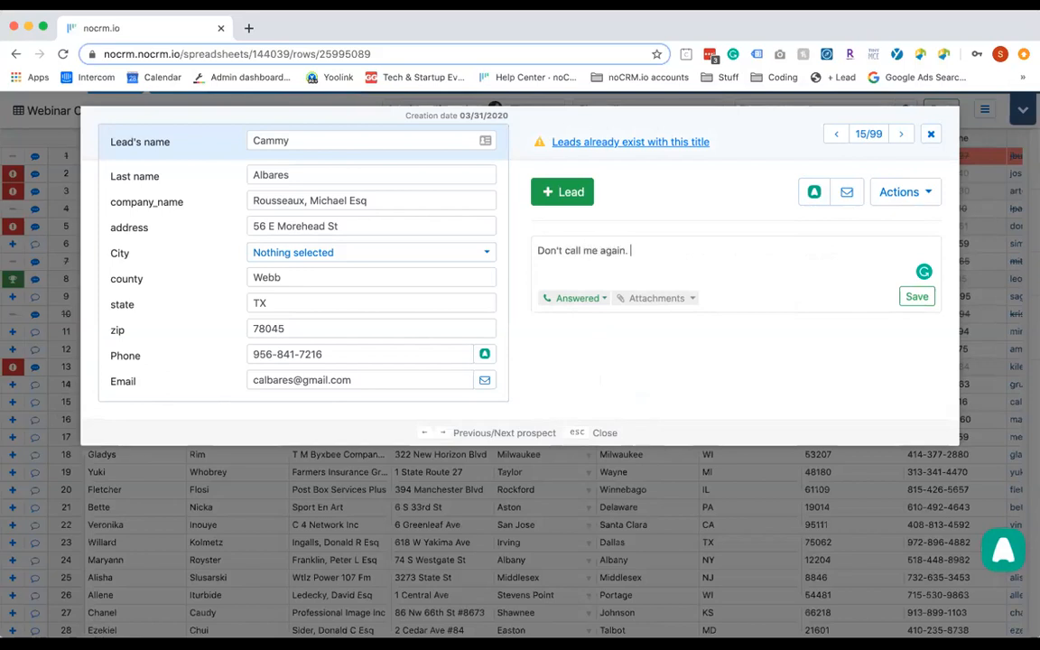
pyautogui.click(918, 298)
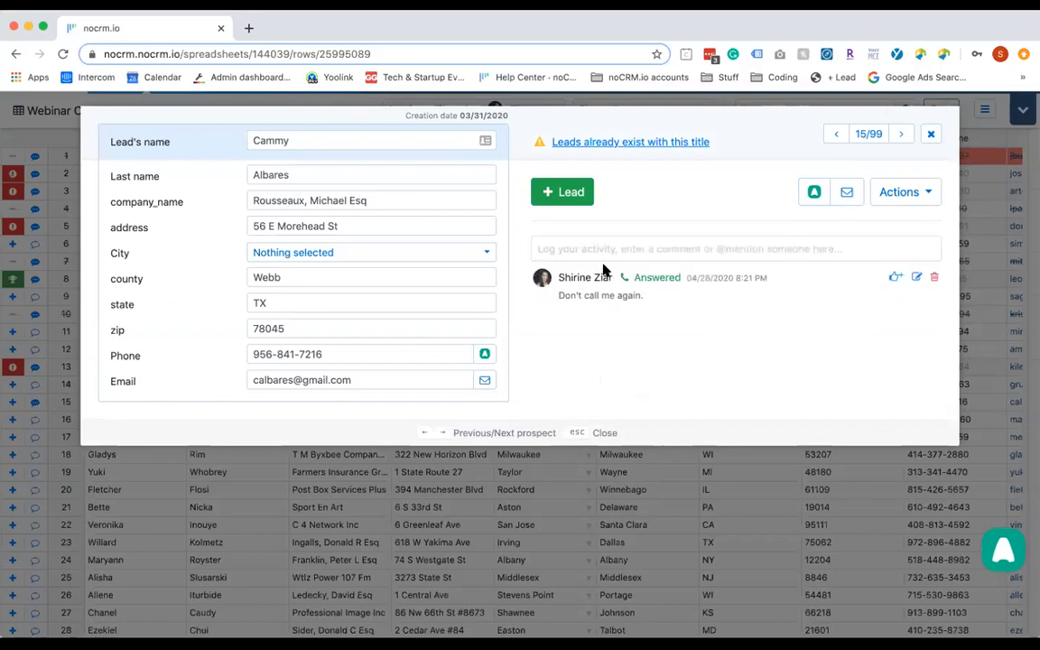
# Cancel the prospect and close its record
pyautogui.click(926, 199)
pyautogui.click(901, 241)
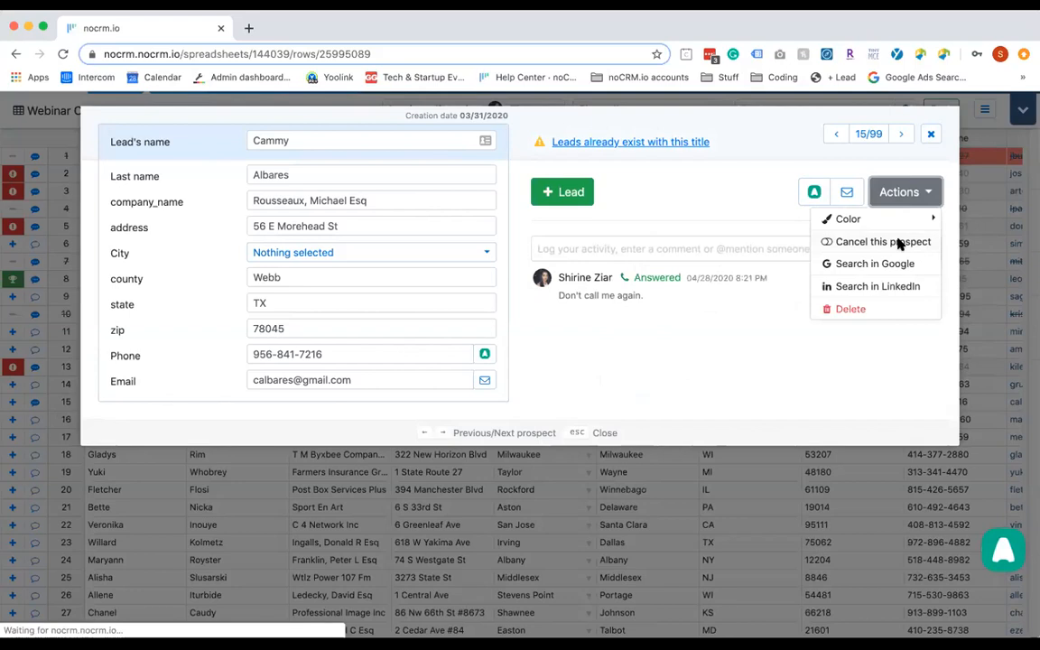
pyautogui.press('Escape')
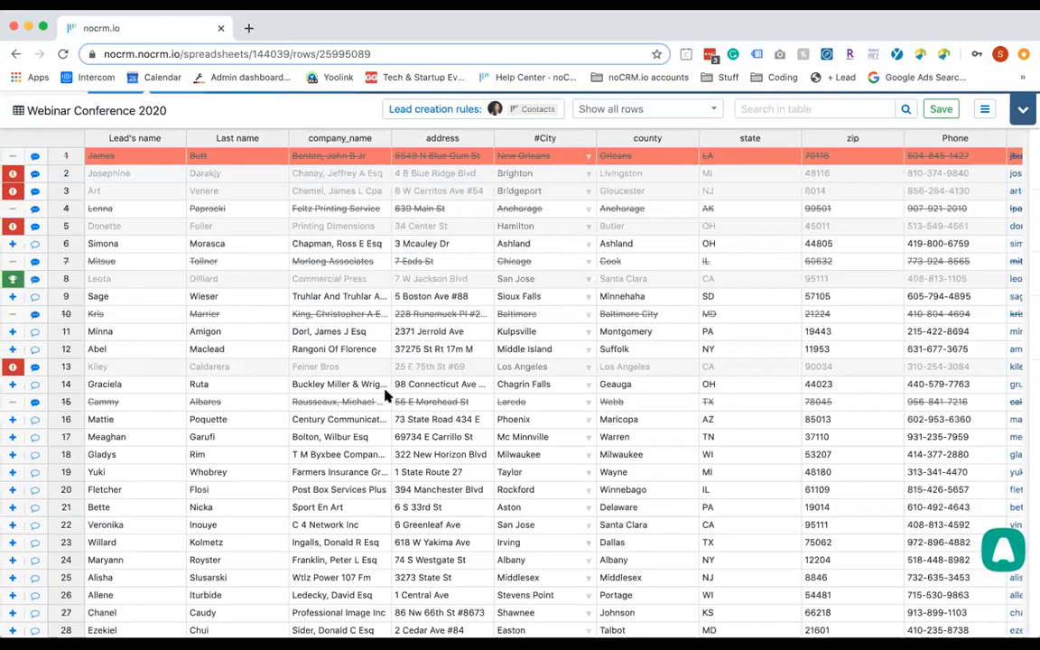
# Log an Answered call "send more info" on the Farmers Insurance Group prospect at row 19
pyautogui.click(35, 418)
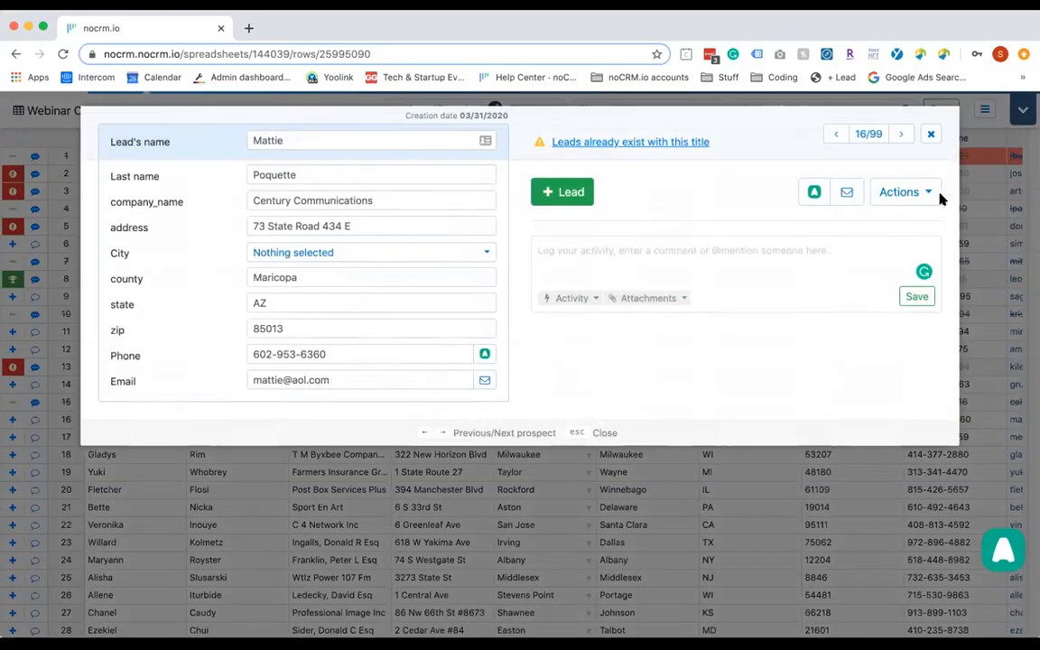
pyautogui.click(904, 138)
pyautogui.click(905, 138)
pyautogui.click(904, 137)
pyautogui.click(573, 299)
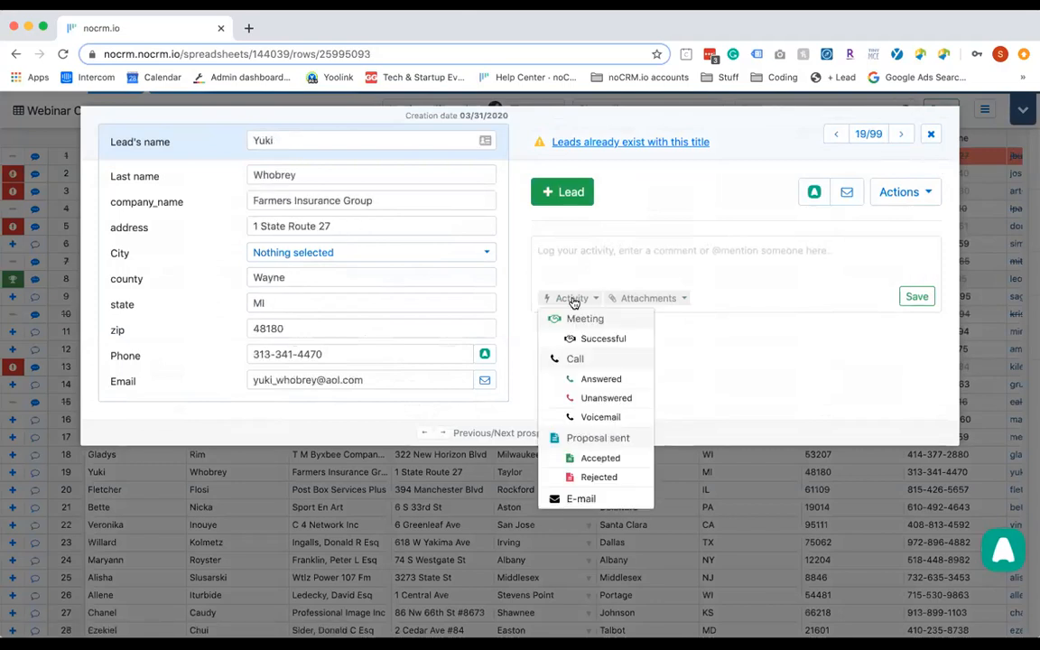
pyautogui.click(596, 379)
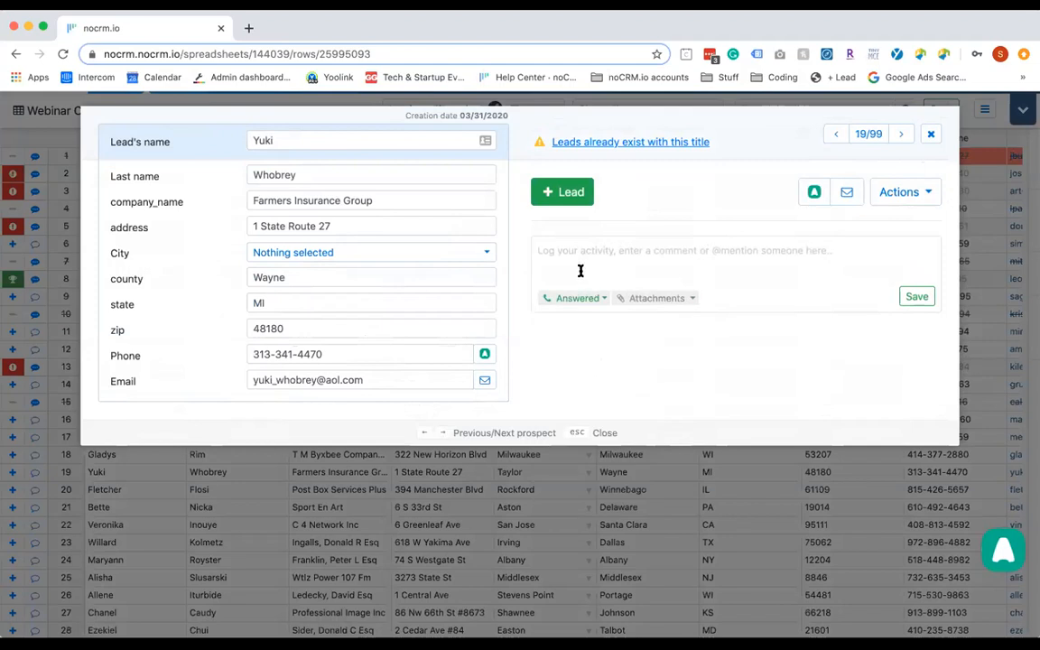
pyautogui.write('send more info')
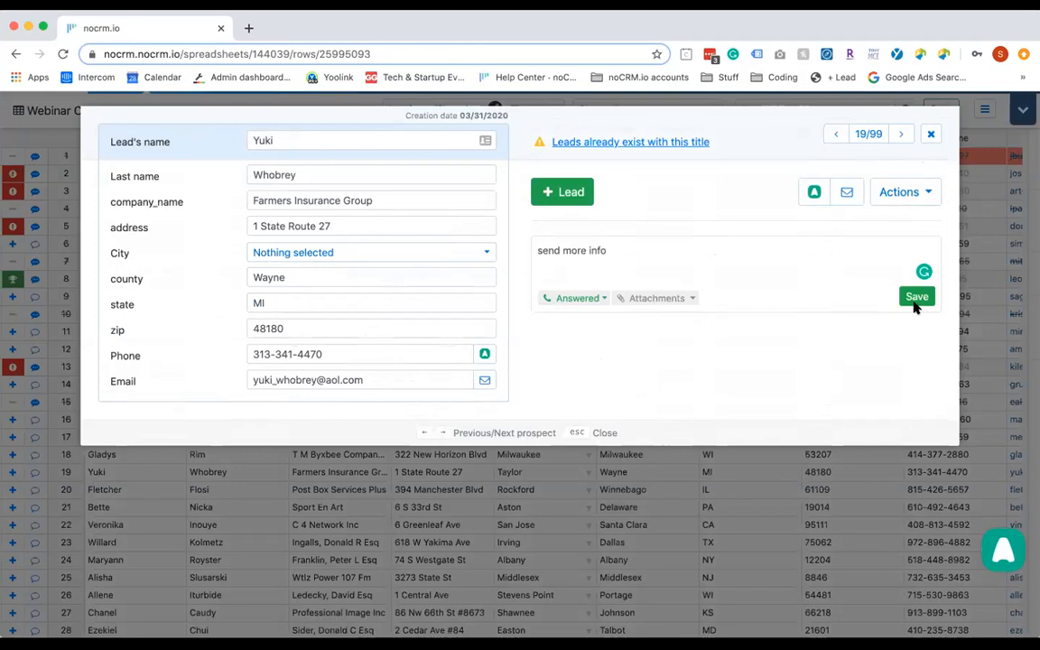
pyautogui.click(917, 299)
# Convert the prospect into a lead despite duplicates, tagged Conference
pyautogui.click(564, 194)
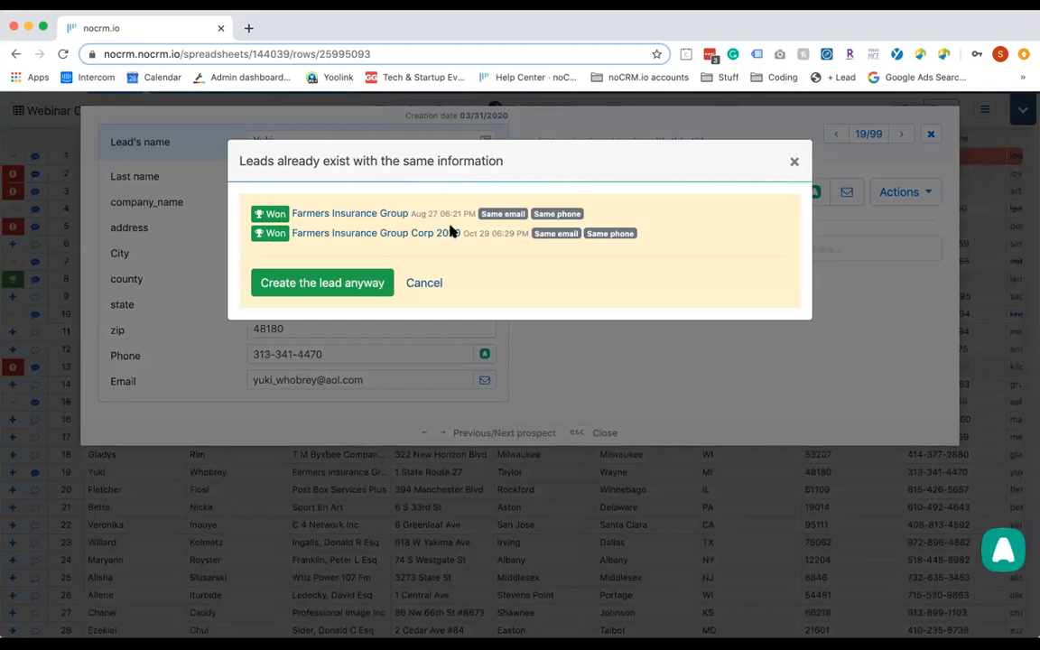
pyautogui.click(285, 285)
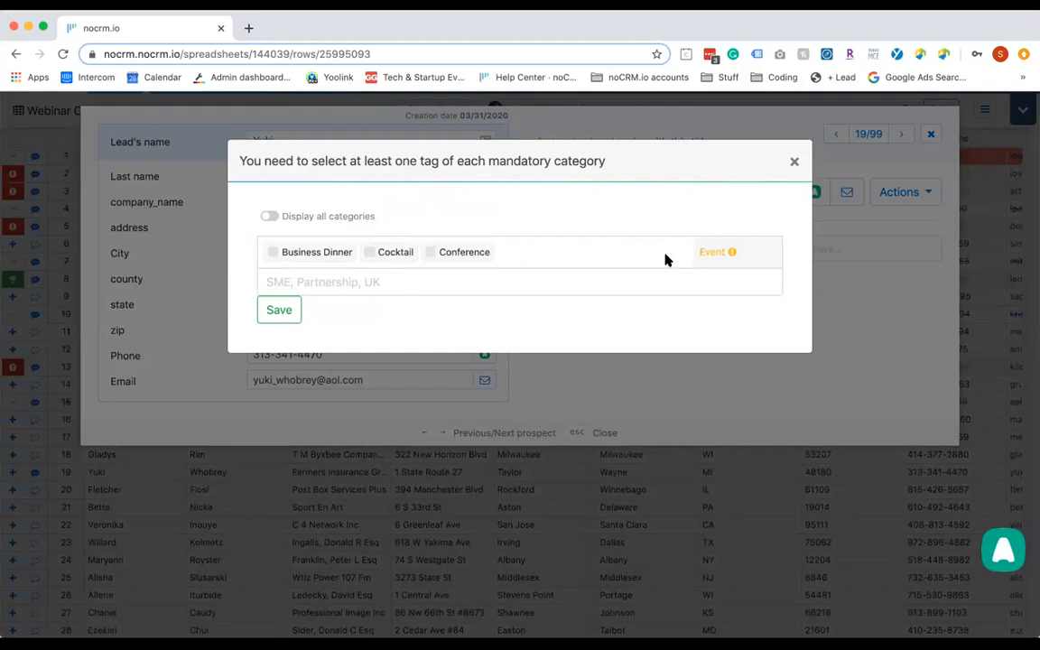
pyautogui.moveTo(733, 255)
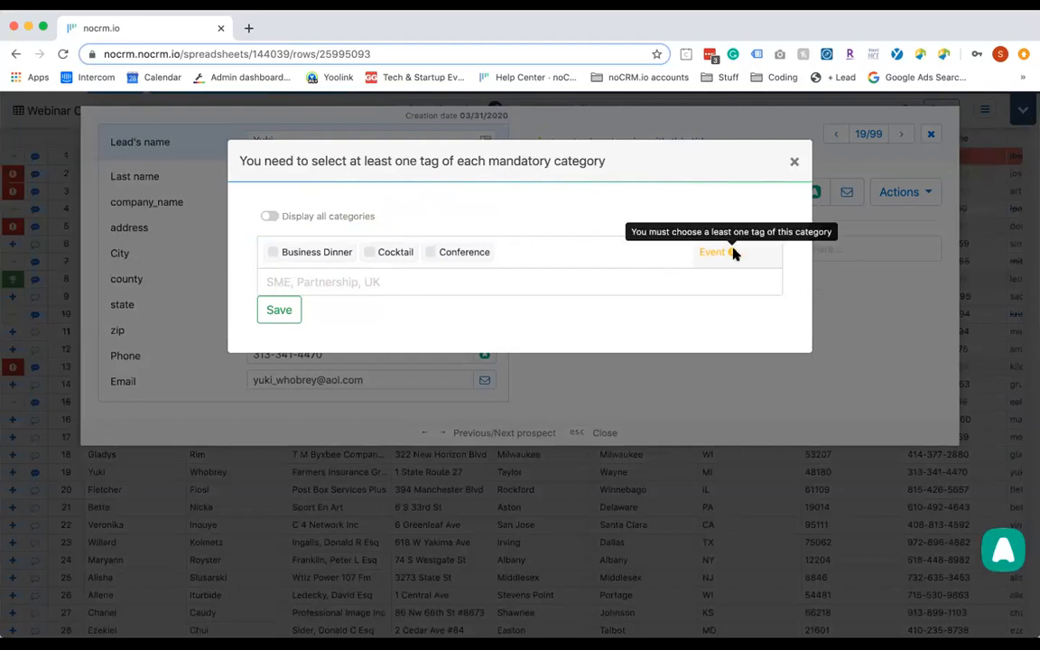
pyautogui.click(431, 254)
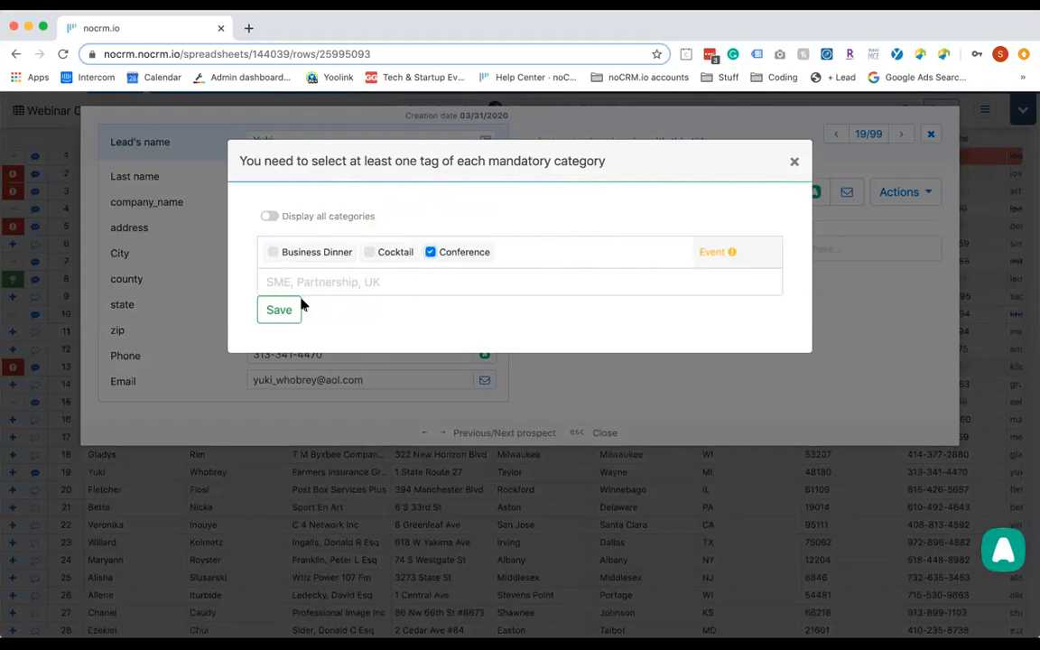
pyautogui.click(295, 309)
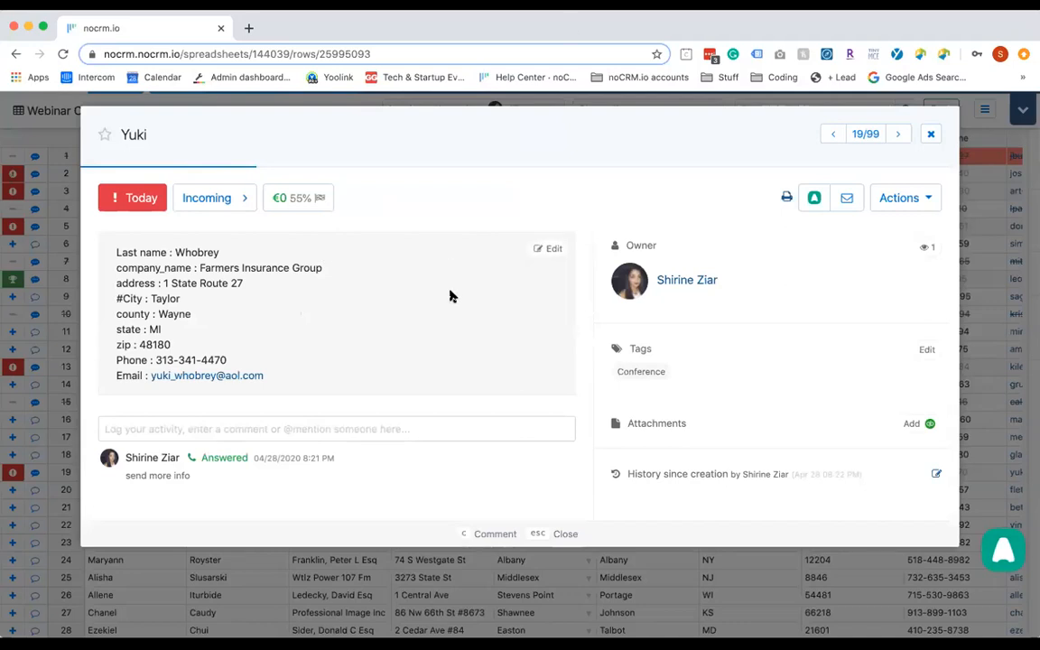
# Move the new lead to the Vente pipeline's Qualifié stage and close it
pyautogui.click(216, 201)
pyautogui.click(228, 259)
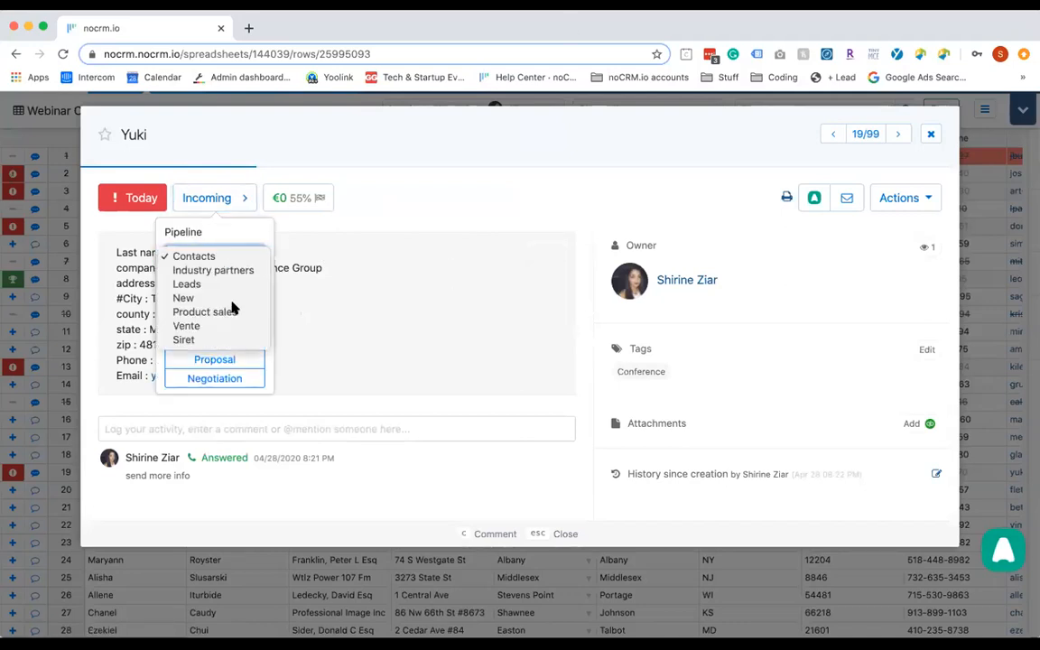
pyautogui.click(232, 325)
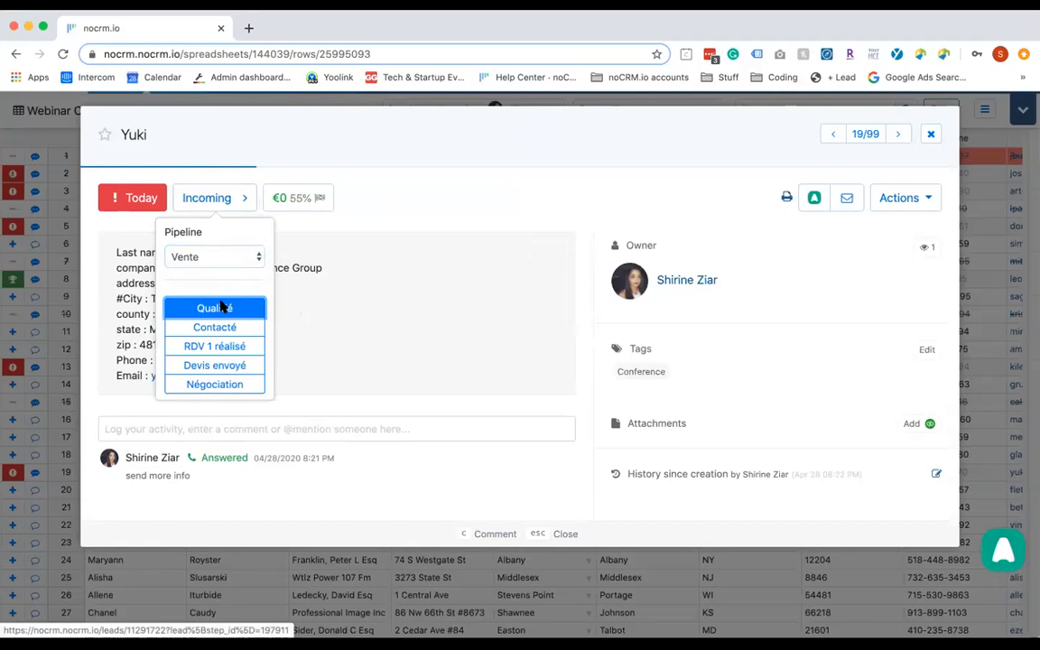
pyautogui.click(217, 306)
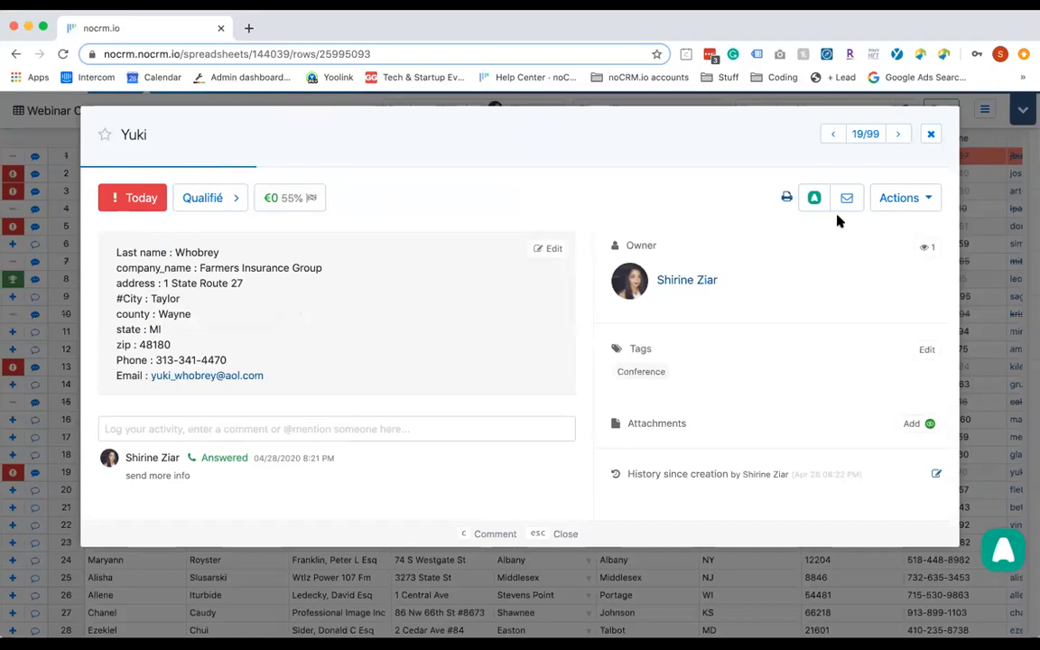
pyautogui.press('Escape')
# Expand the top navigation bar over the prospect sheet
pyautogui.click(1023, 109)
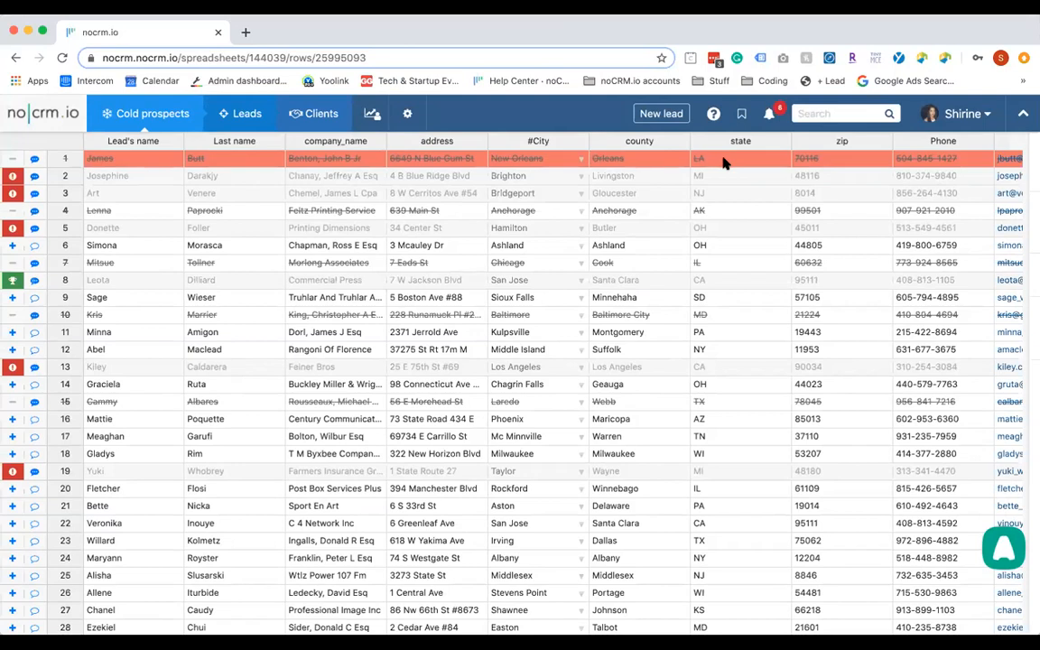
pyautogui.moveTo(143, 112)
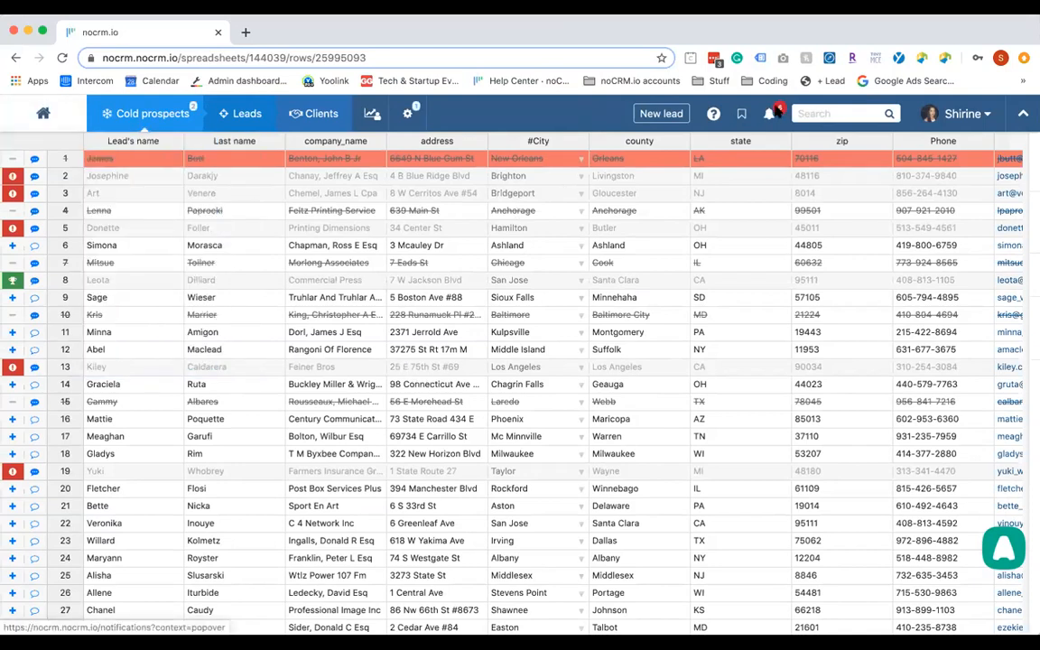
pyautogui.moveTo(249, 120)
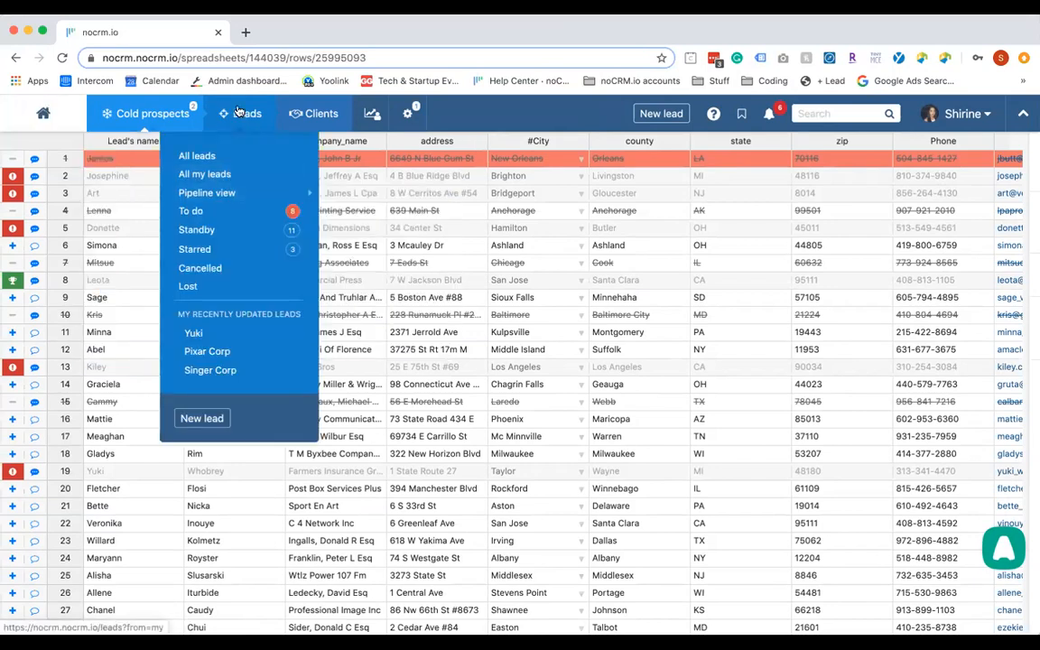
# View all leads as a pipeline board
pyautogui.click(233, 168)
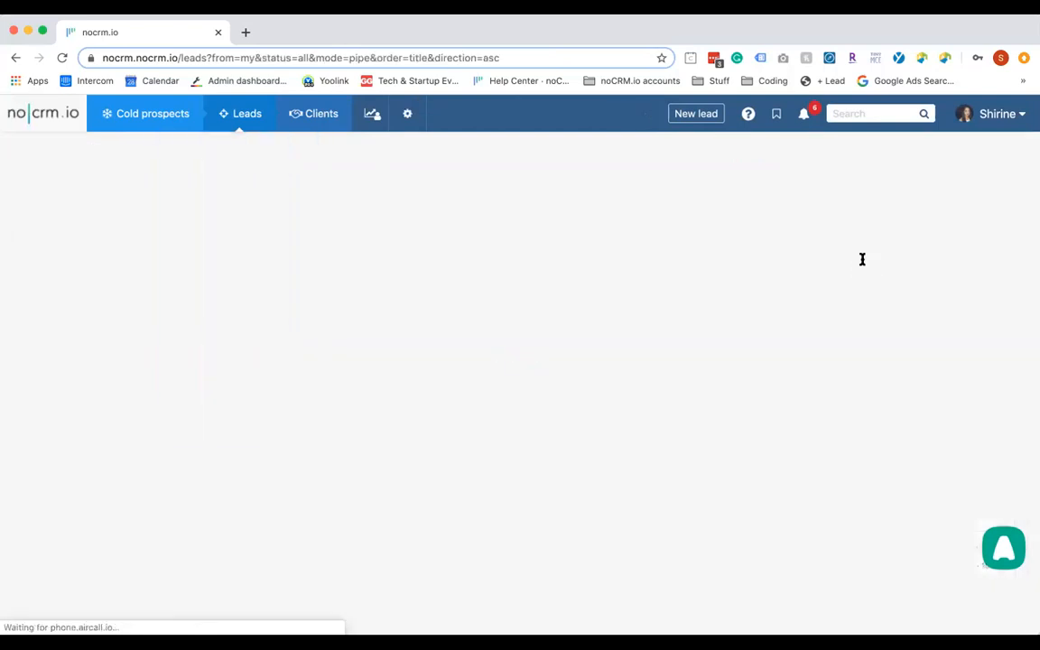
pyautogui.scroll(-3, 863, 261)
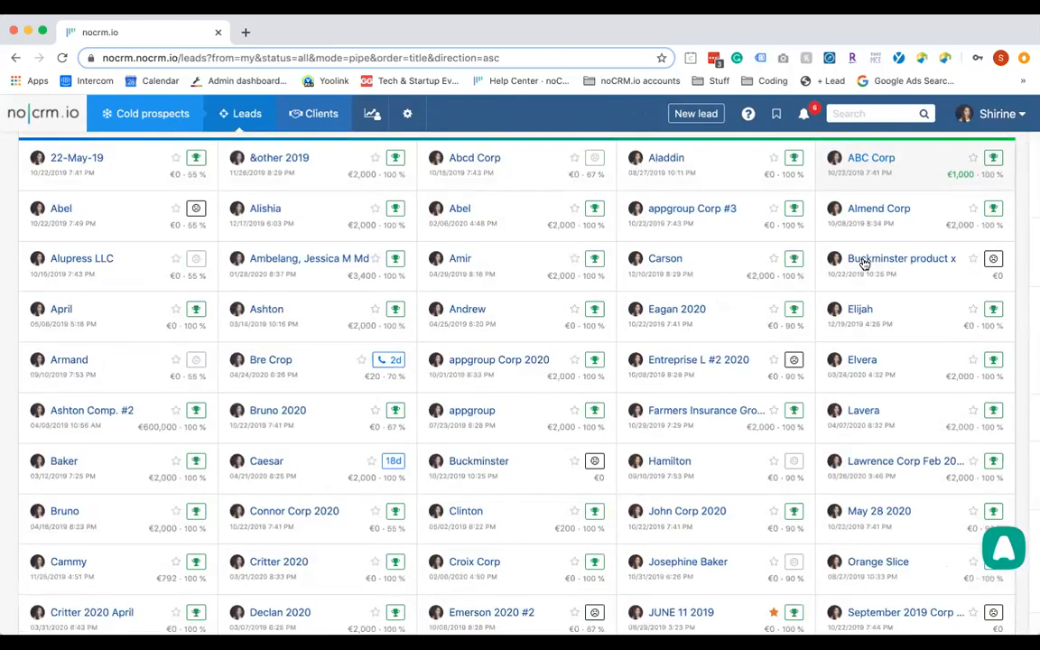
pyautogui.scroll(2, 863, 262)
pyautogui.scroll(1, 863, 261)
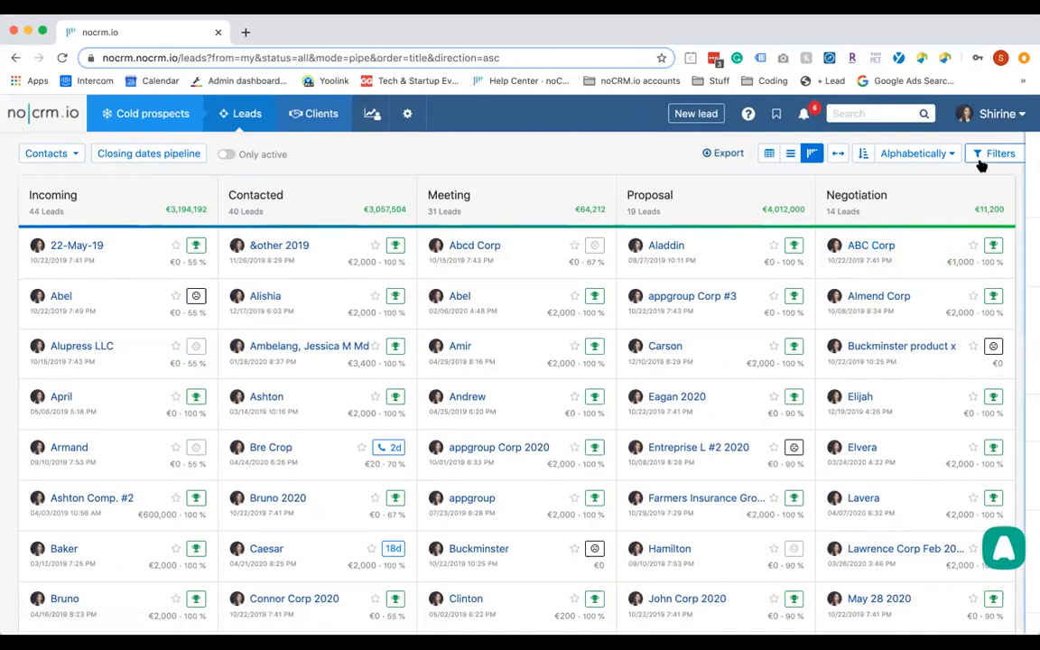
# Filter the board to alive leads tagged LinkedIn
pyautogui.click(985, 155)
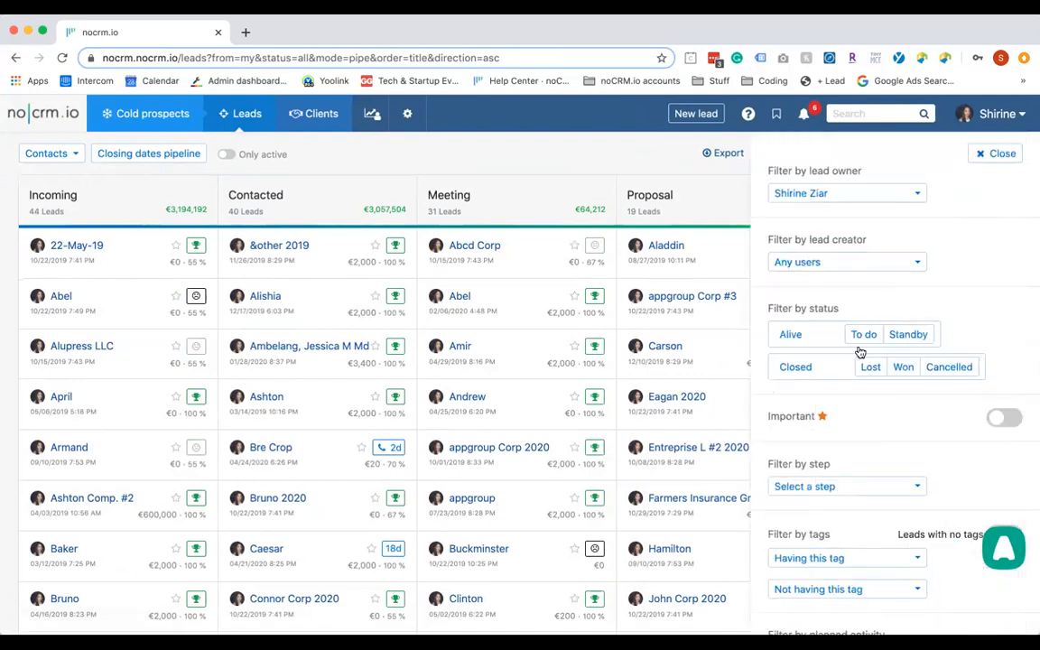
pyautogui.scroll(-1, 894, 441)
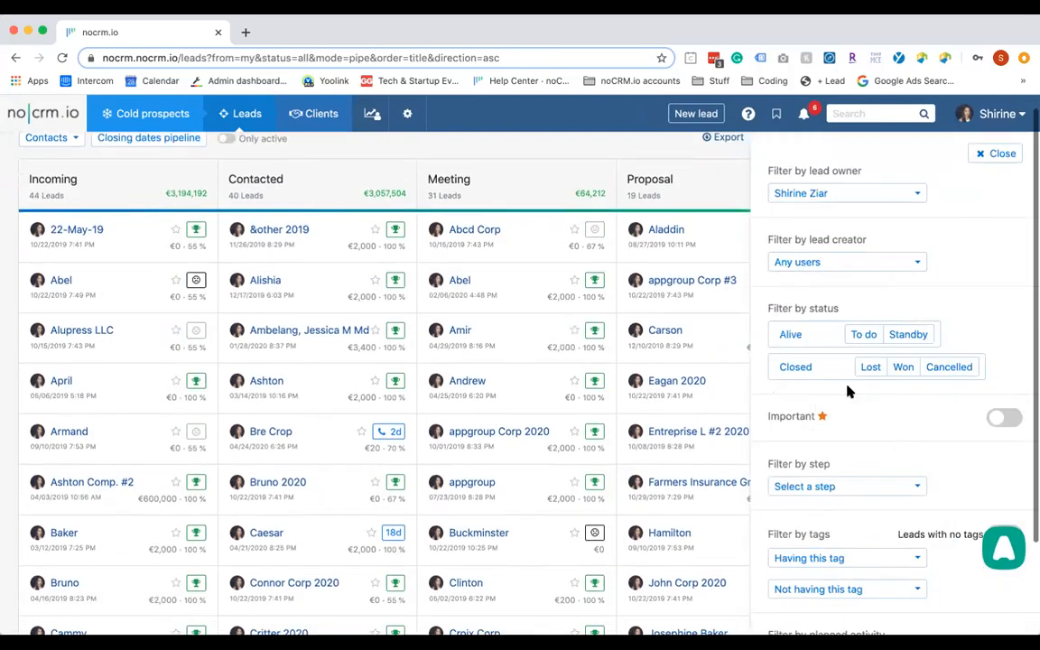
pyautogui.click(785, 336)
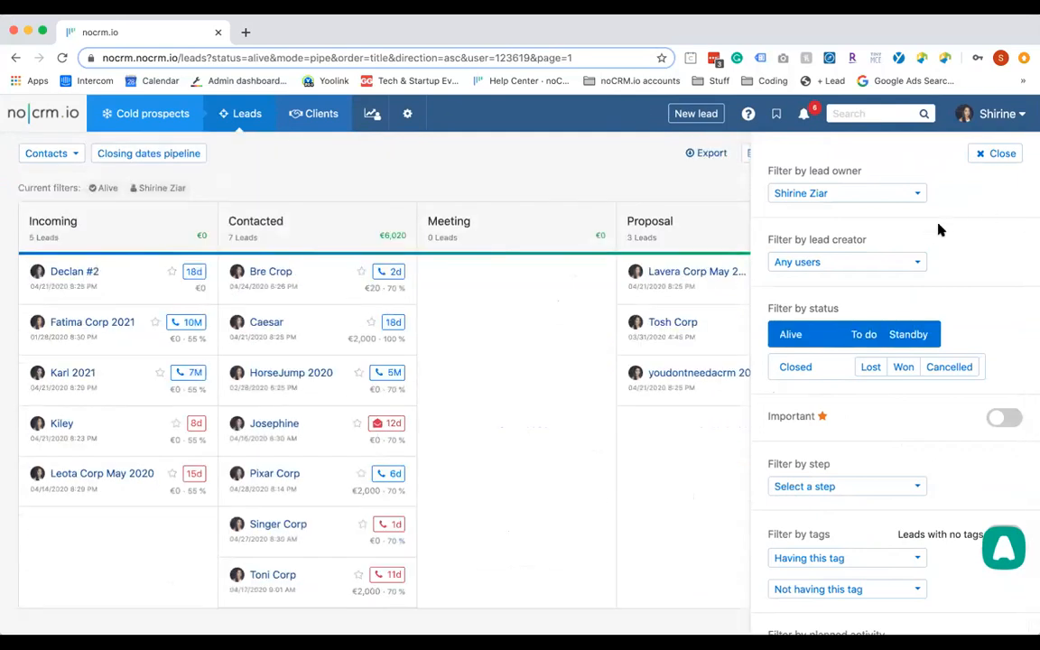
pyautogui.scroll(-3, 898, 259)
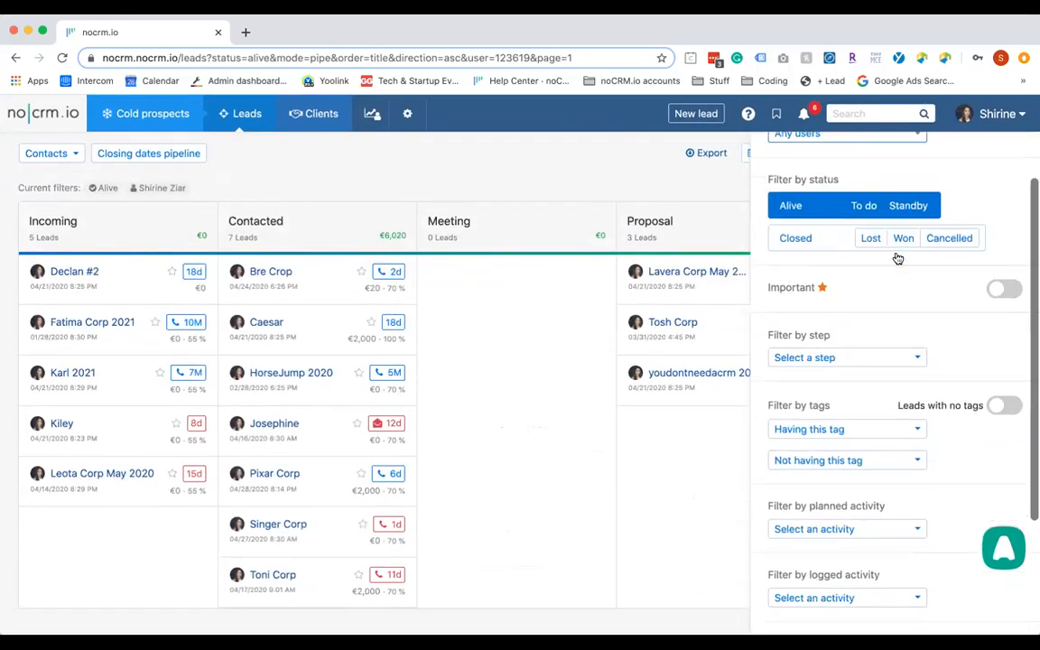
pyautogui.scroll(-1, 889, 342)
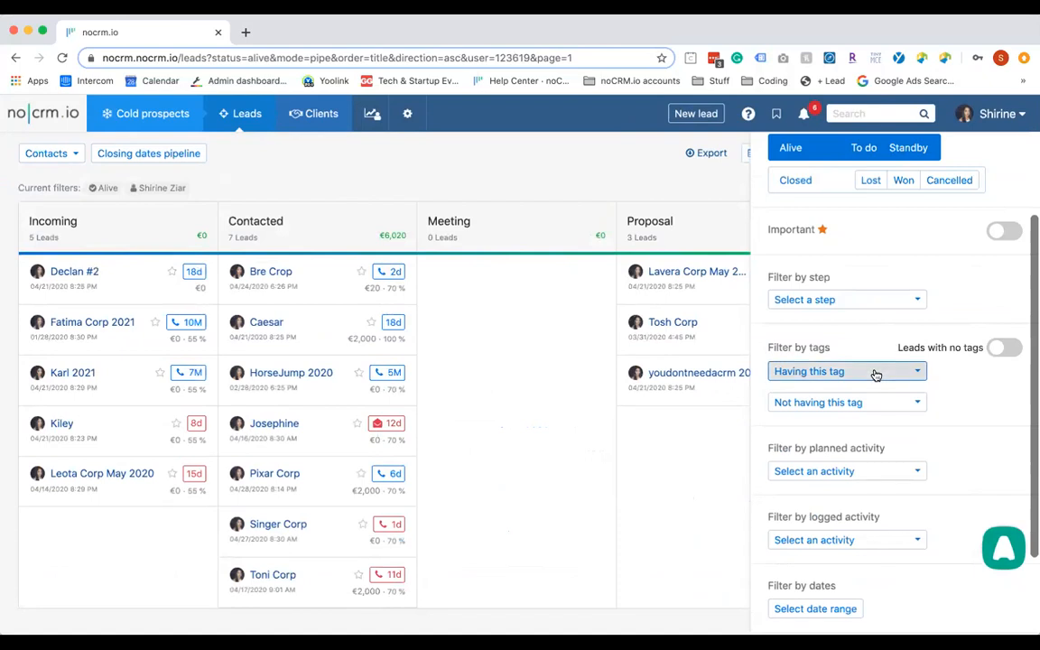
pyautogui.click(875, 375)
pyautogui.scroll(-5, 859, 499)
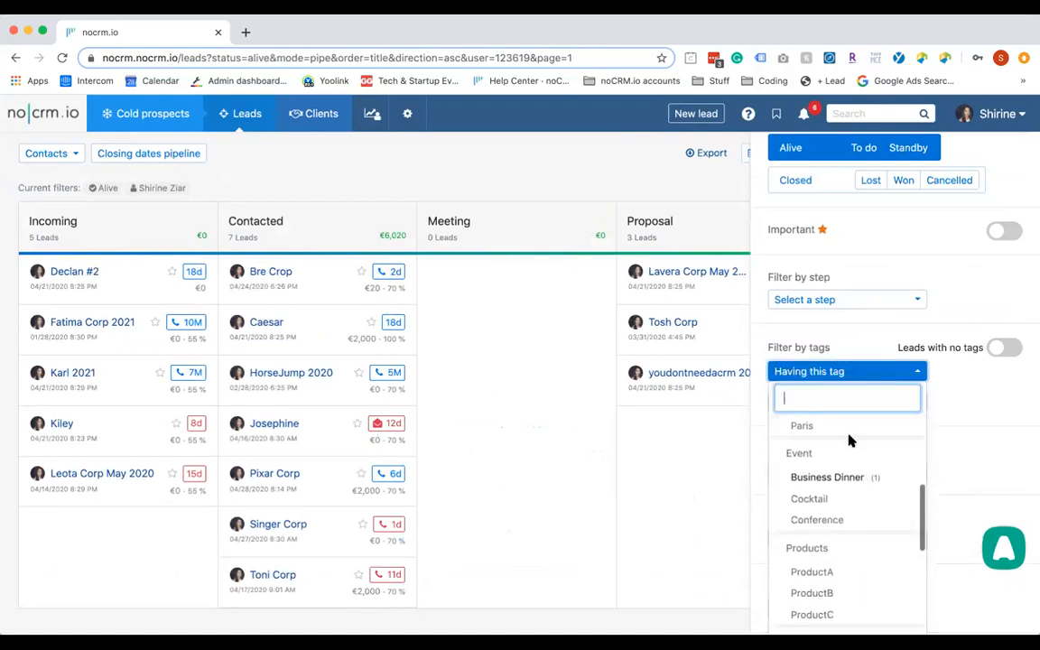
pyautogui.scroll(-2, 849, 440)
pyautogui.scroll(-5, 854, 394)
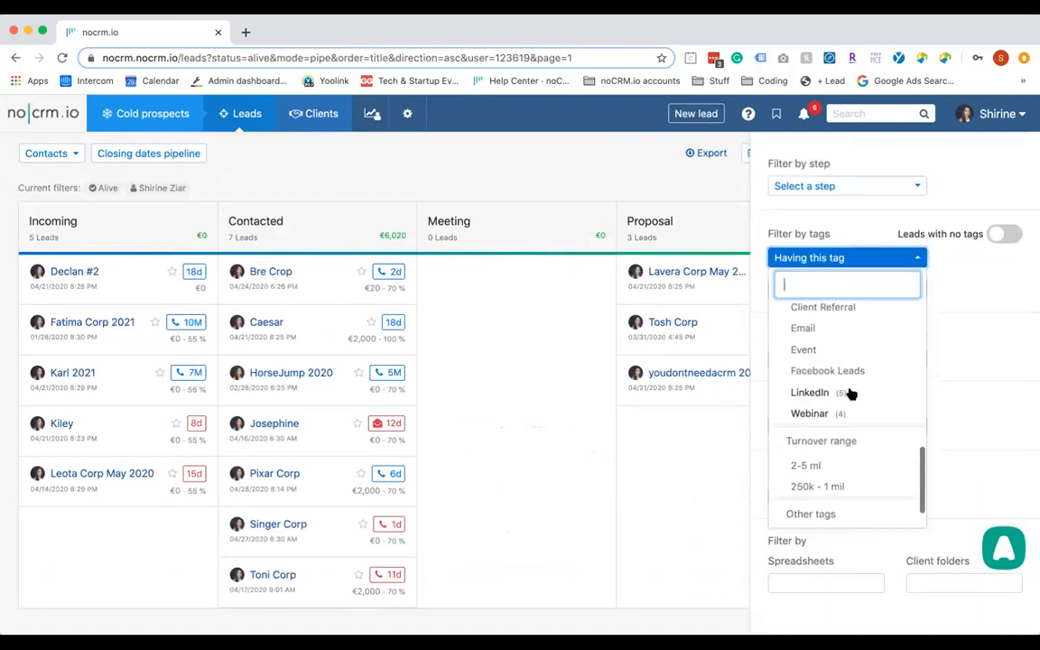
pyautogui.click(831, 393)
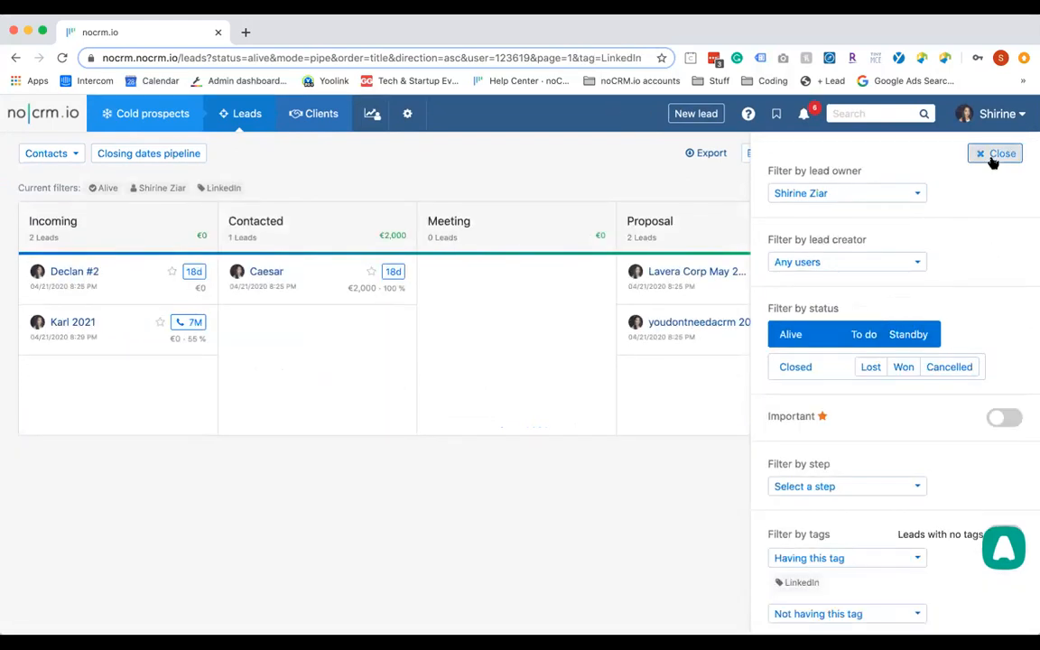
pyautogui.click(994, 156)
# Drag two LinkedIn lead cards into the Meeting step
pyautogui.moveTo(126, 336); pyautogui.dragTo(289, 357)
pyautogui.moveTo(361, 294); pyautogui.dragTo(460, 314)
pyautogui.moveTo(298, 296); pyautogui.dragTo(456, 330)
# Reset the lead's standby reminder to 05/15/2020 and save it
pyautogui.click(591, 323)
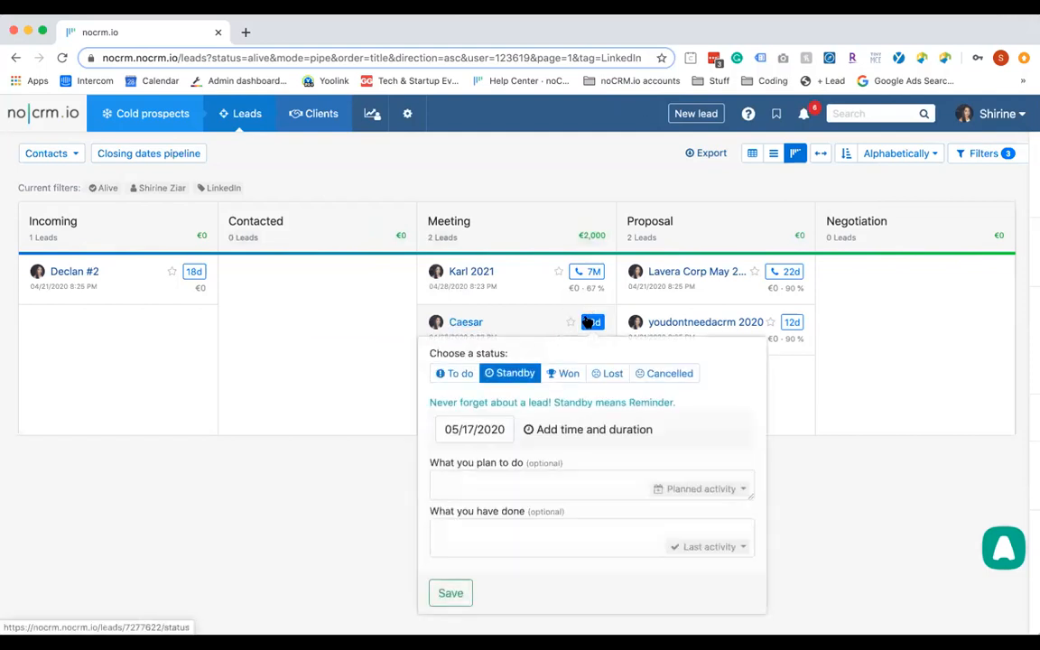
pyautogui.click(495, 430)
pyautogui.click(553, 547)
pyautogui.click(459, 594)
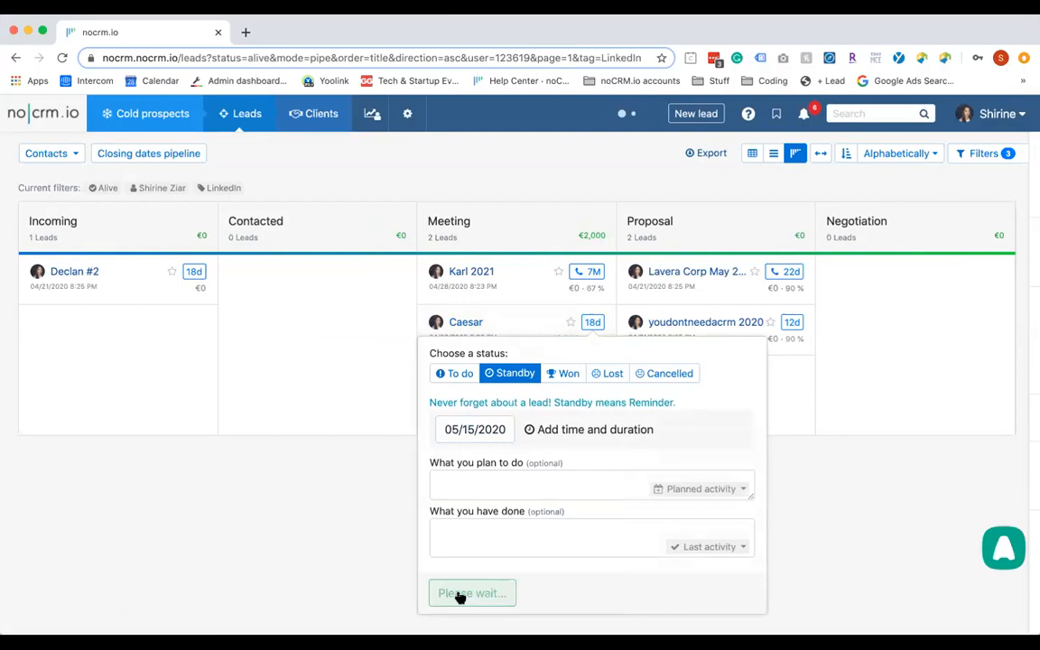
pyautogui.click(474, 325)
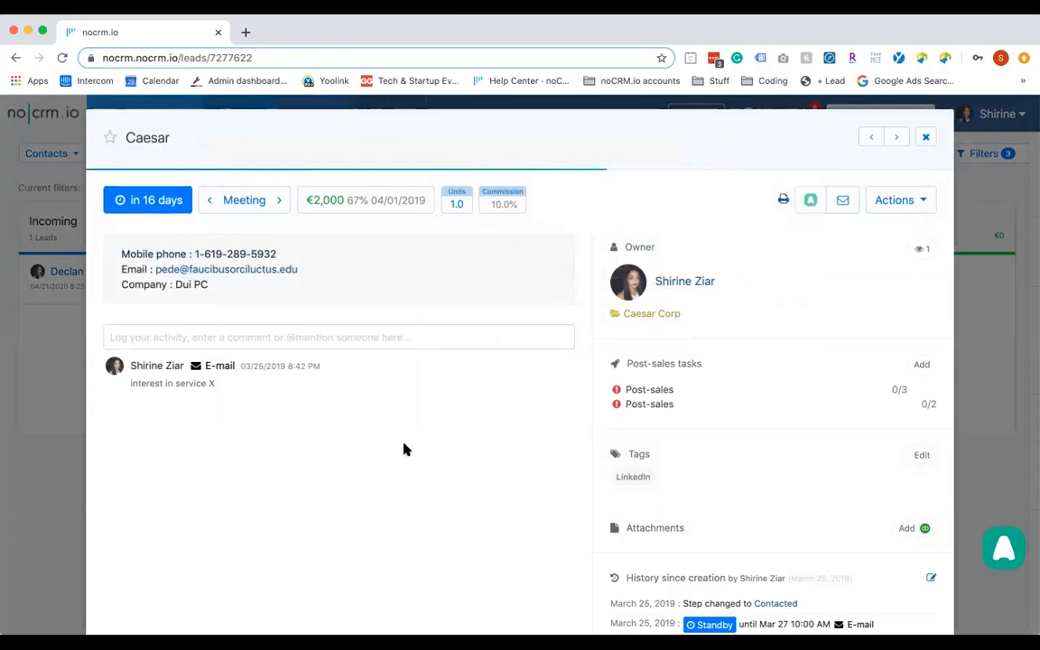
pyautogui.press('Escape')
# Show the LinkedIn leads in Extended list mode with contact details and activities
pyautogui.click(772, 162)
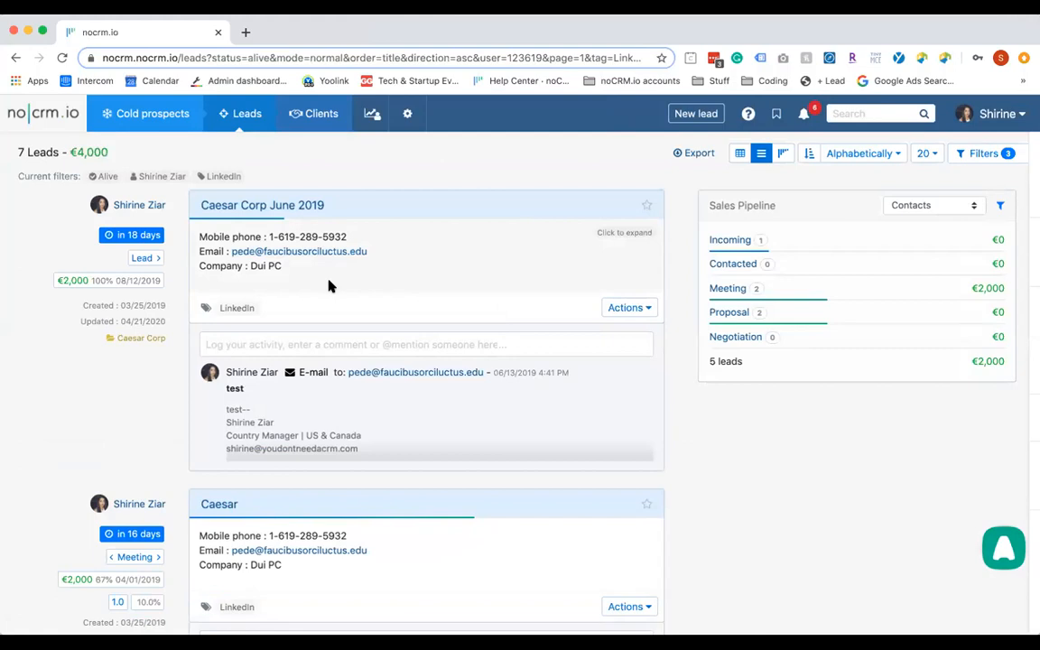
pyautogui.scroll(-10, 328, 286)
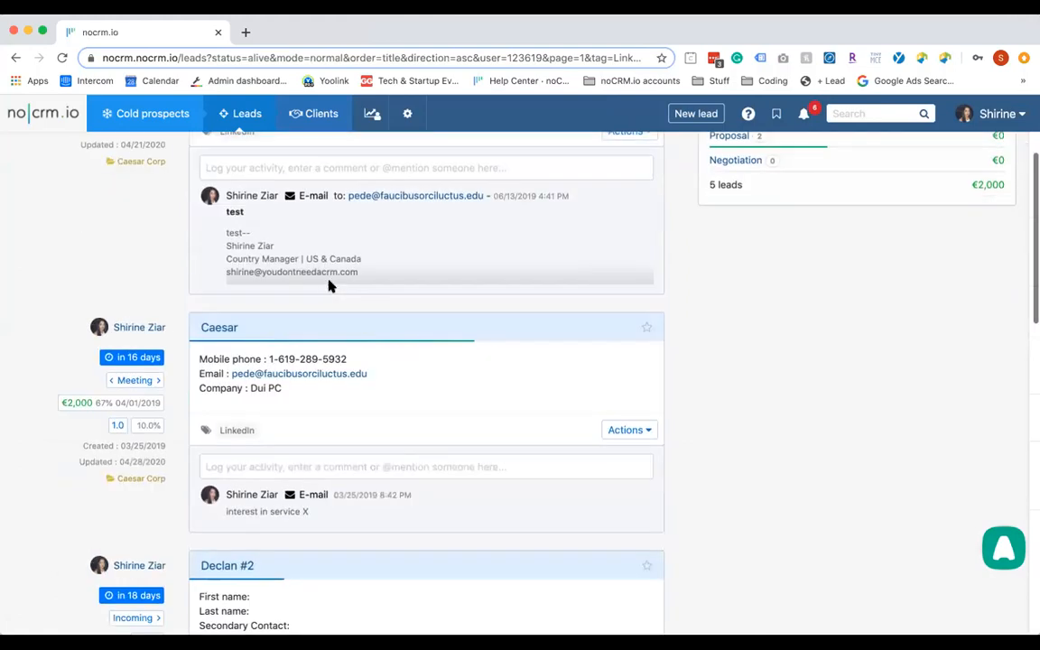
pyautogui.scroll(-6, 329, 283)
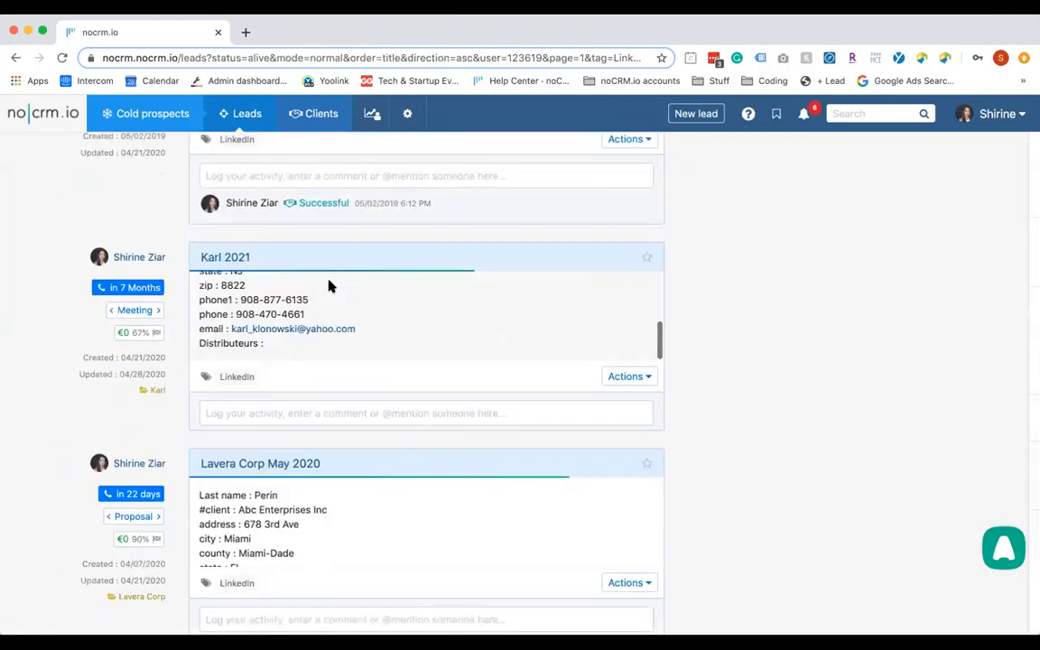
pyautogui.scroll(15, 799, 372)
# Switch to the compact table and select all seven leads
pyautogui.scroll(-2, 799, 372)
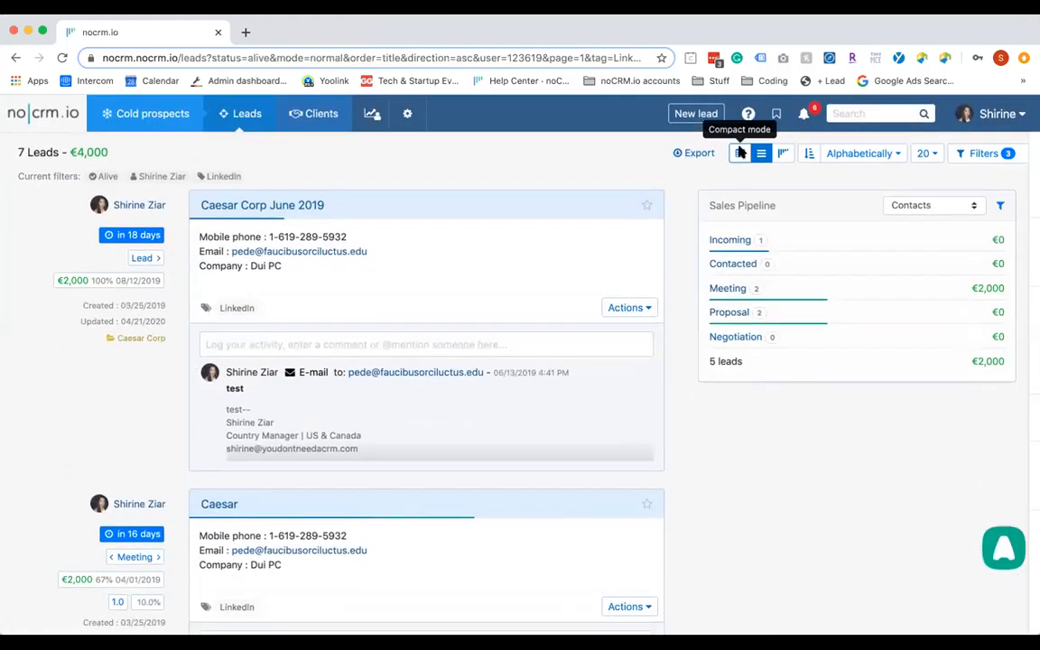
pyautogui.click(738, 151)
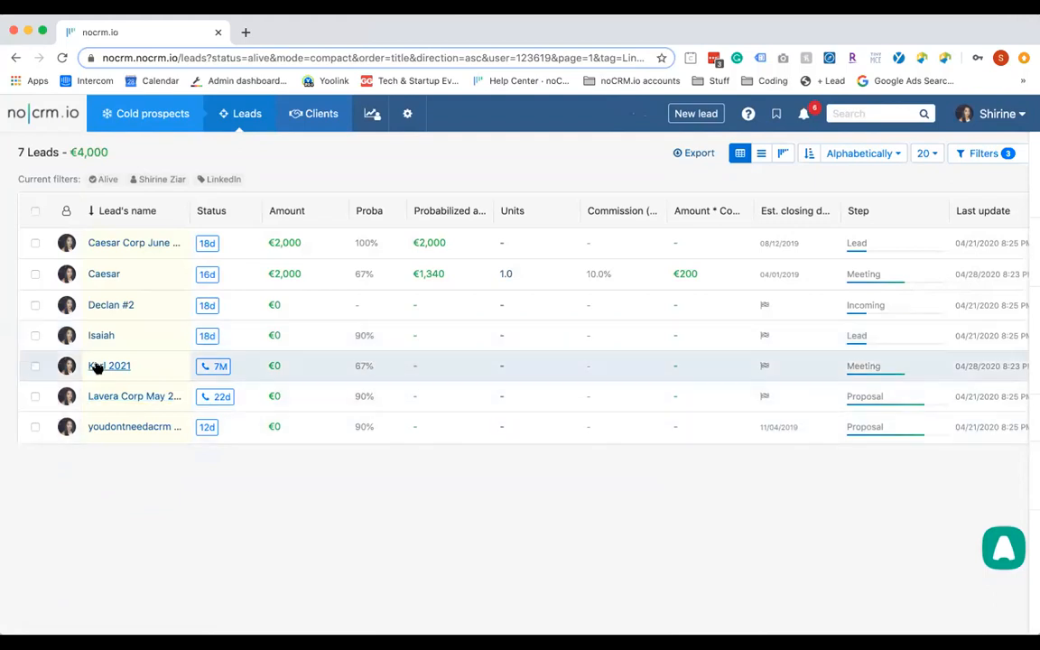
pyautogui.click(36, 212)
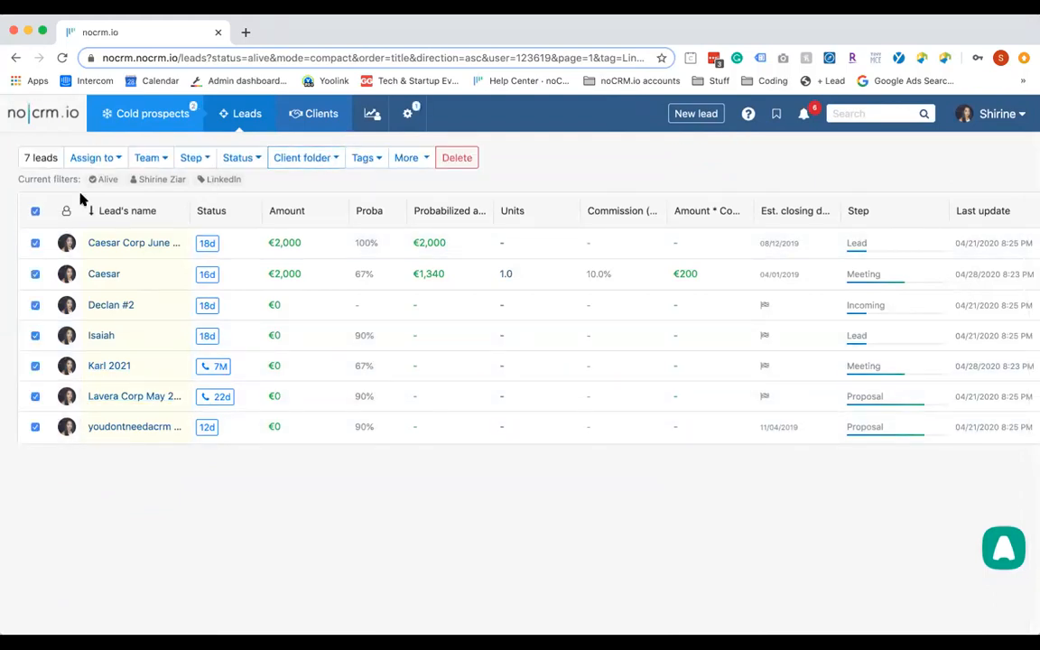
# Postpone the reminders of all selected leads by 15 days
pyautogui.click(99, 159)
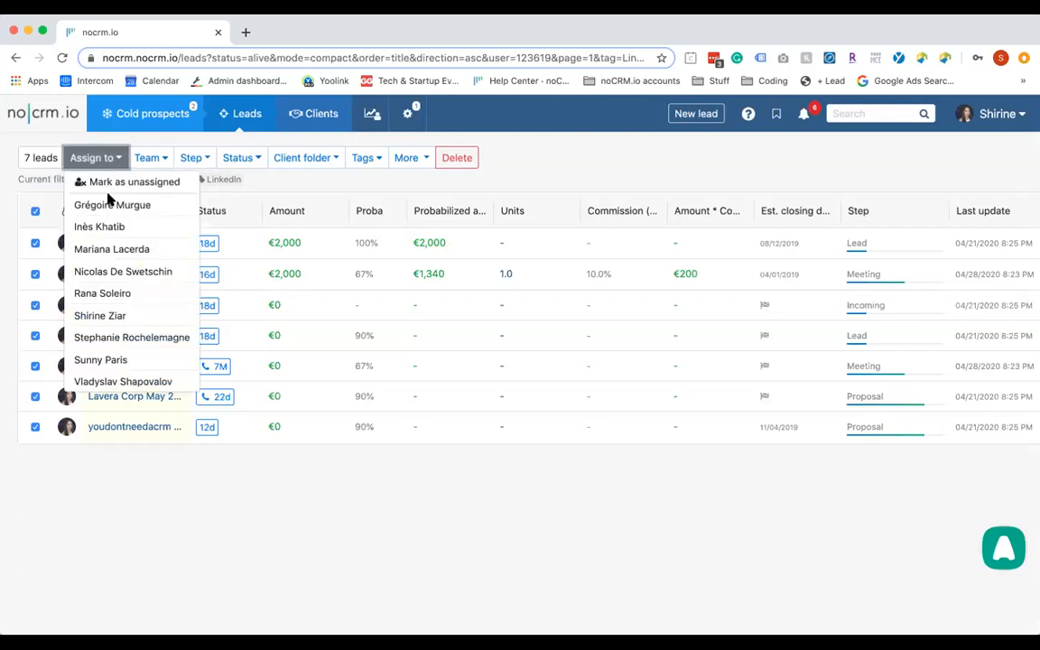
pyautogui.click(251, 163)
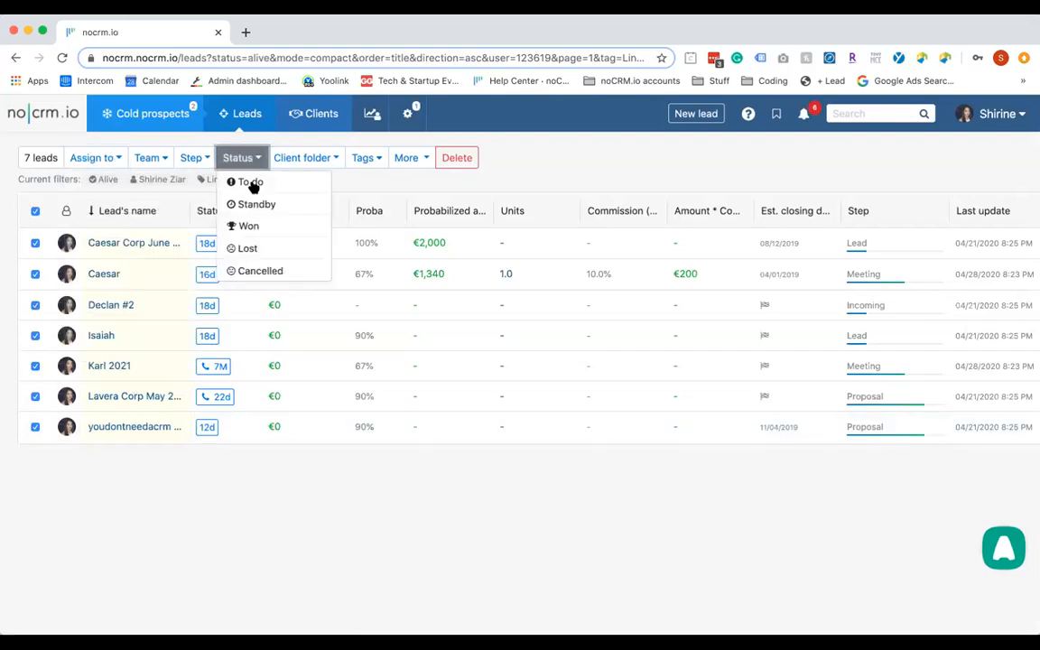
pyautogui.click(267, 207)
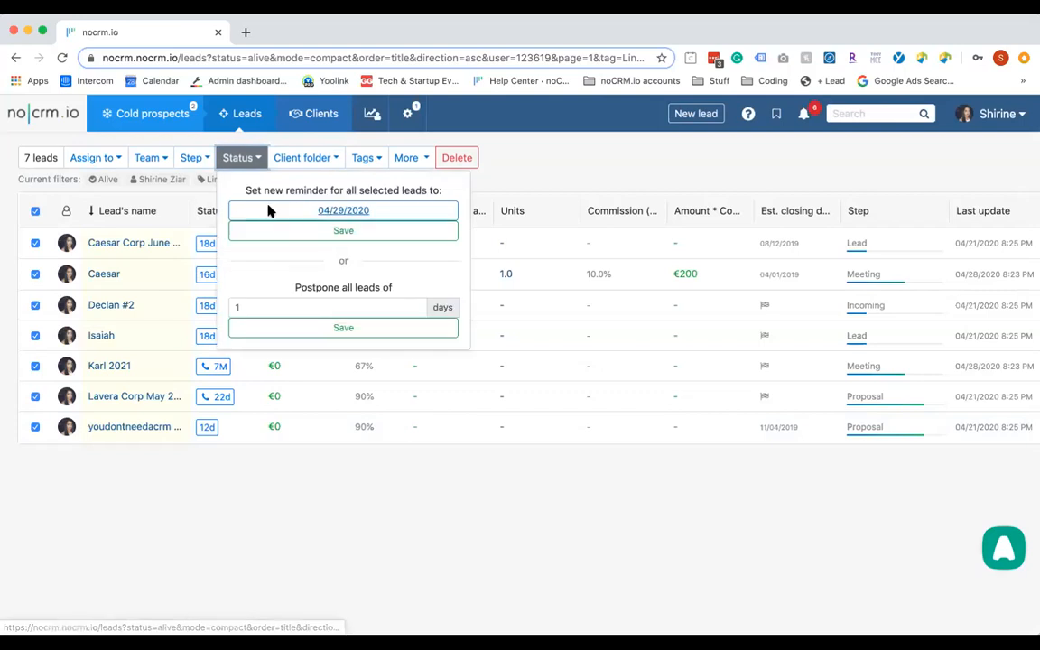
pyautogui.doubleClick(367, 308)
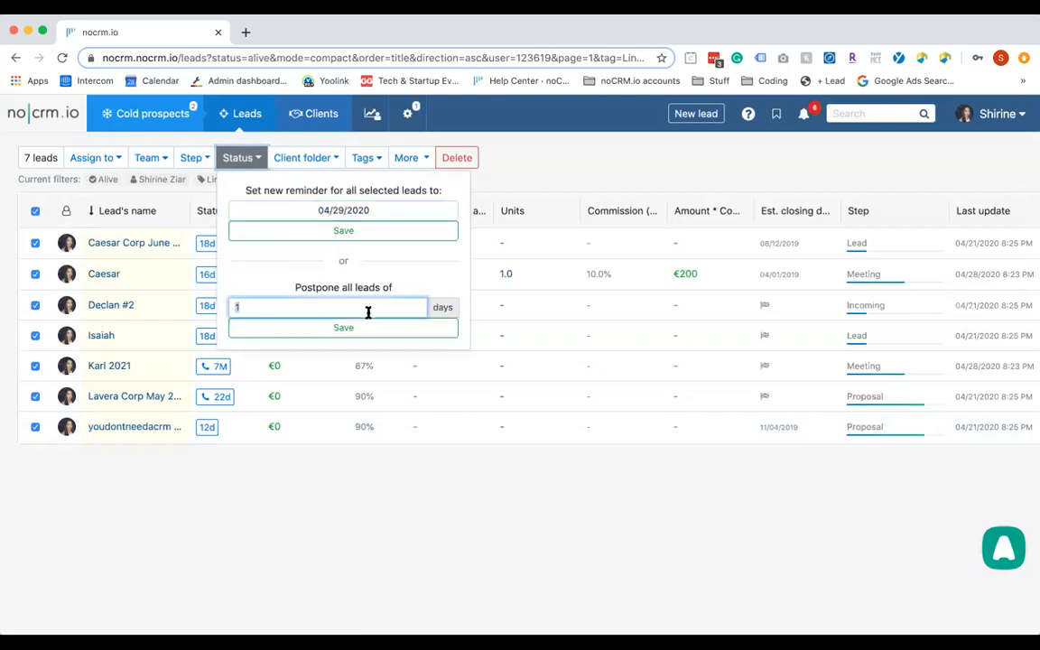
pyautogui.write('5')
pyautogui.click(425, 331)
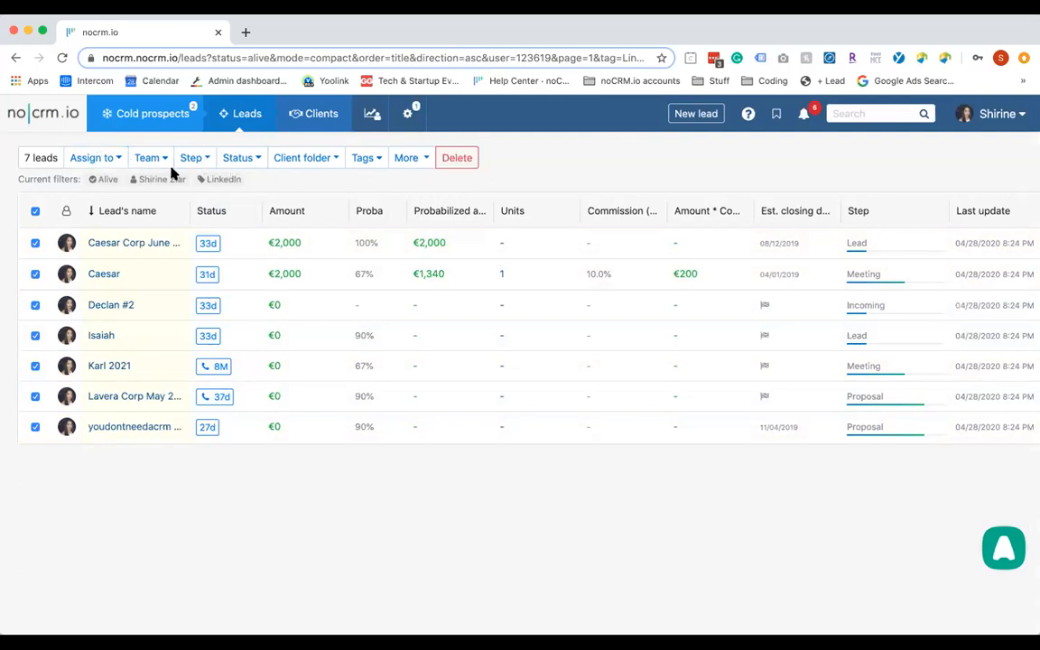
# Deselect all leads, try sorting by Amount, then sort by Proba lowest first
pyautogui.click(35, 211)
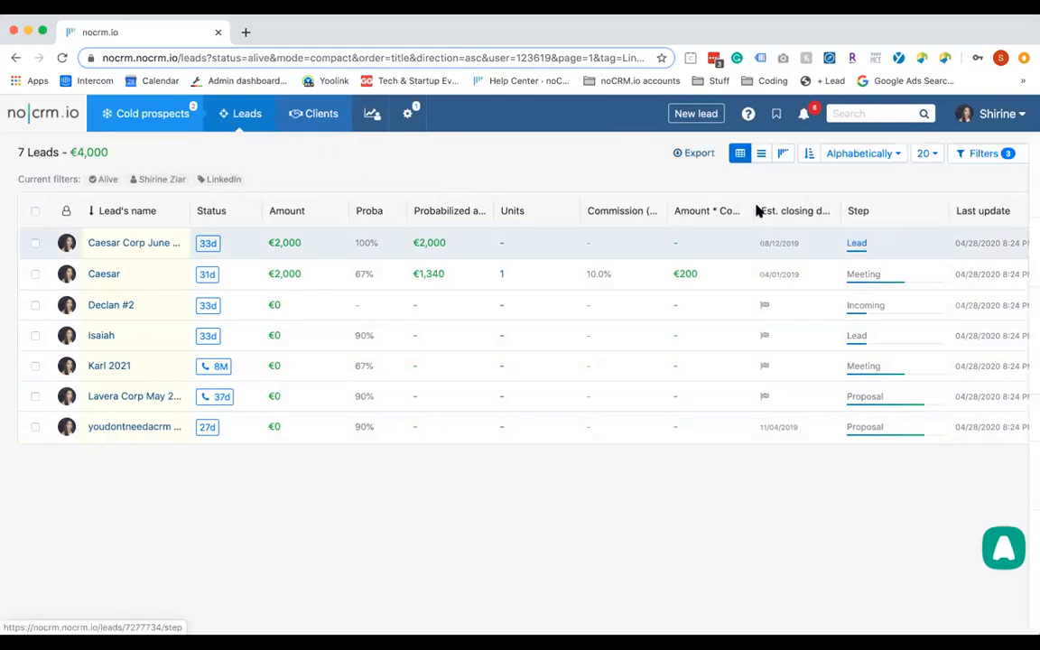
pyautogui.click(301, 213)
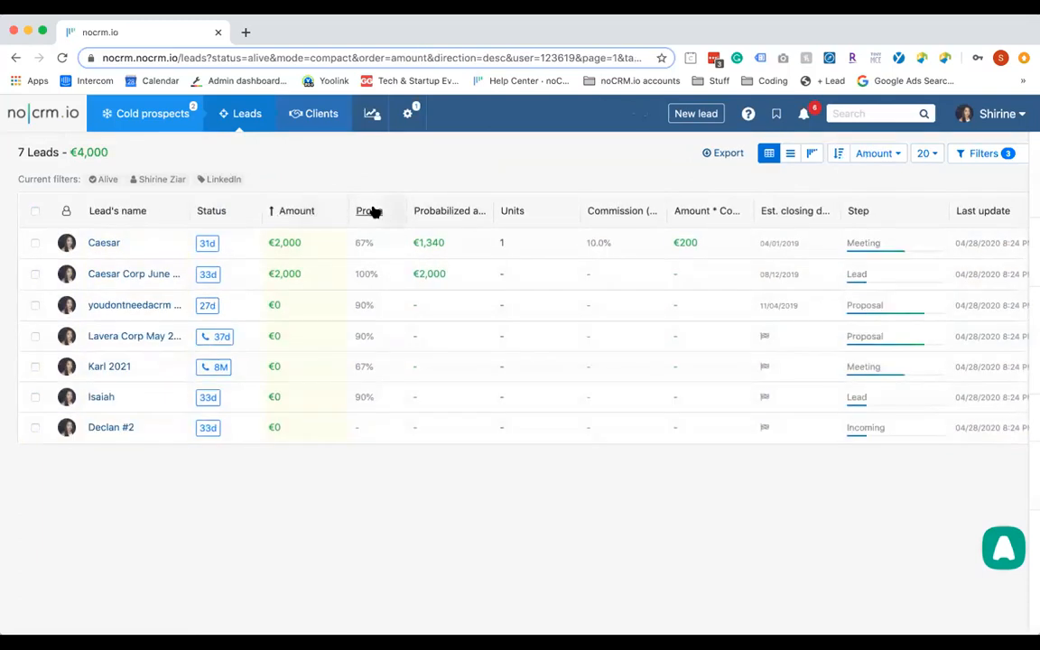
pyautogui.click(291, 214)
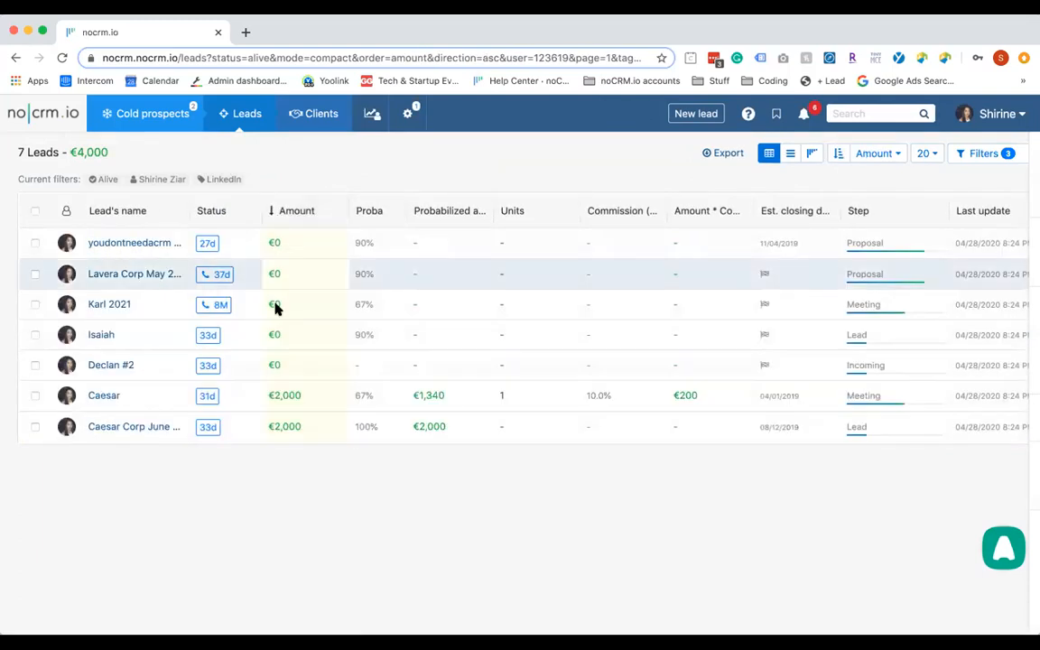
pyautogui.click(296, 215)
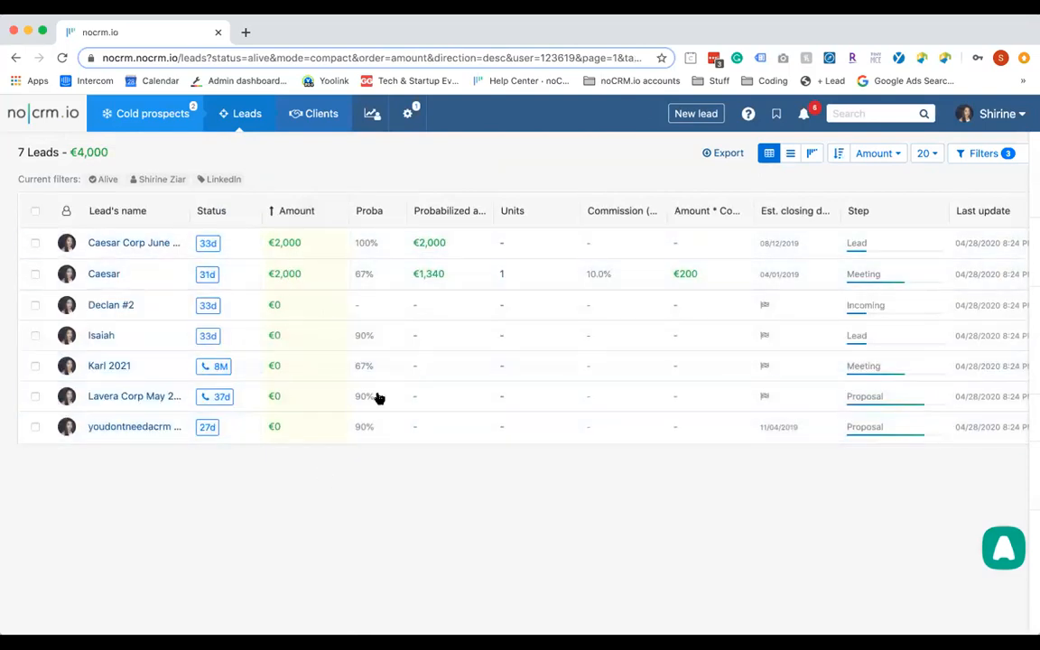
pyautogui.click(370, 213)
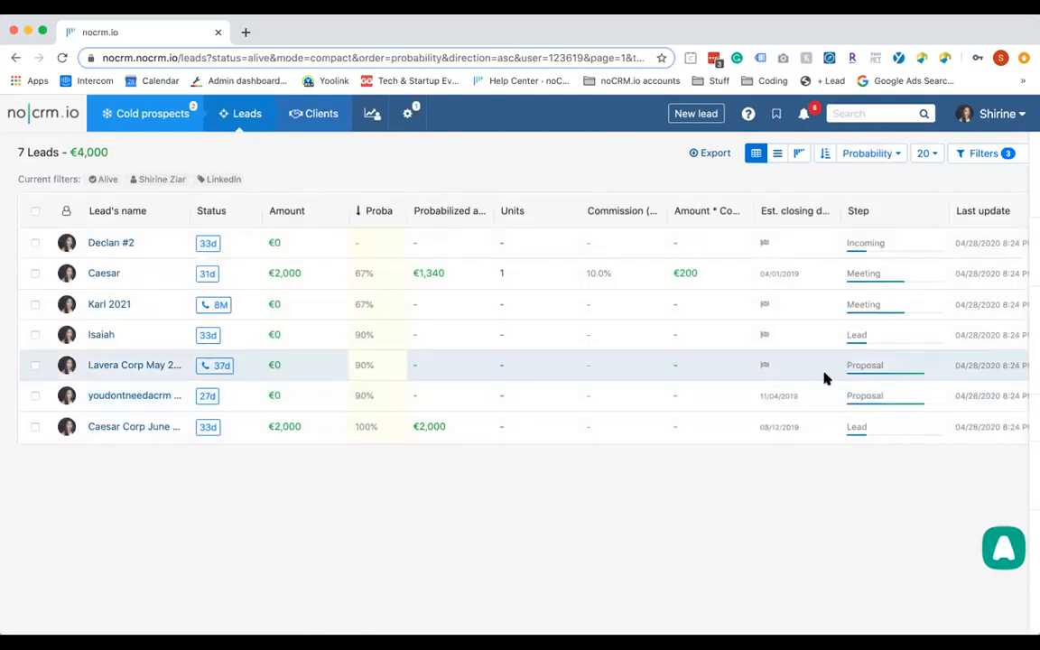
pyautogui.hscroll(3, 823, 377)
pyautogui.hscroll(-3, 1030, 365)
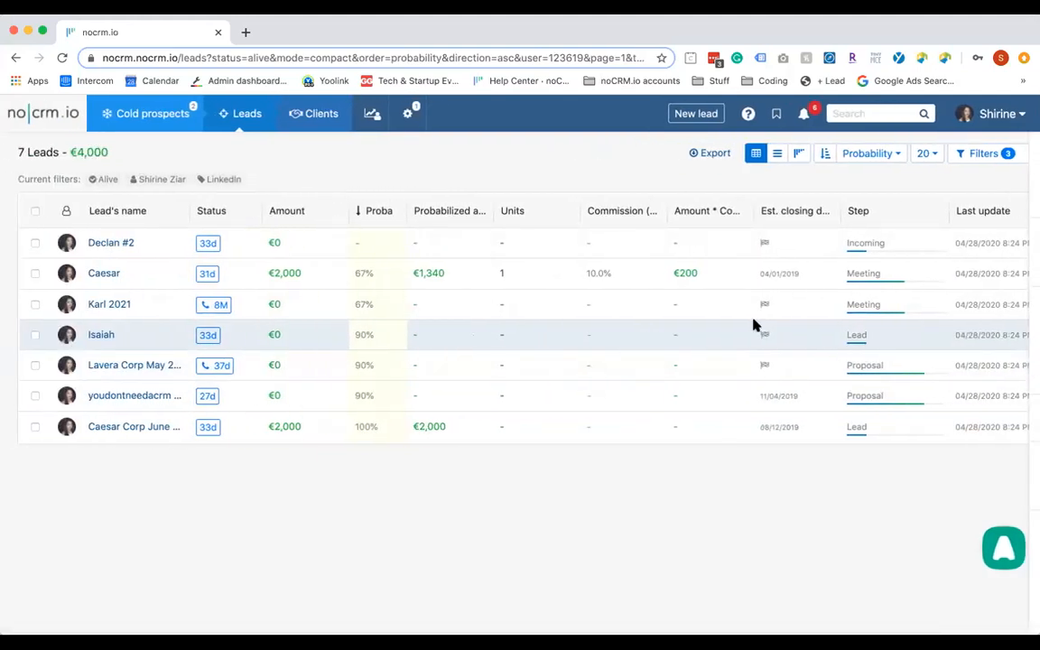
# Open the lead's details from the table
pyautogui.click(107, 336)
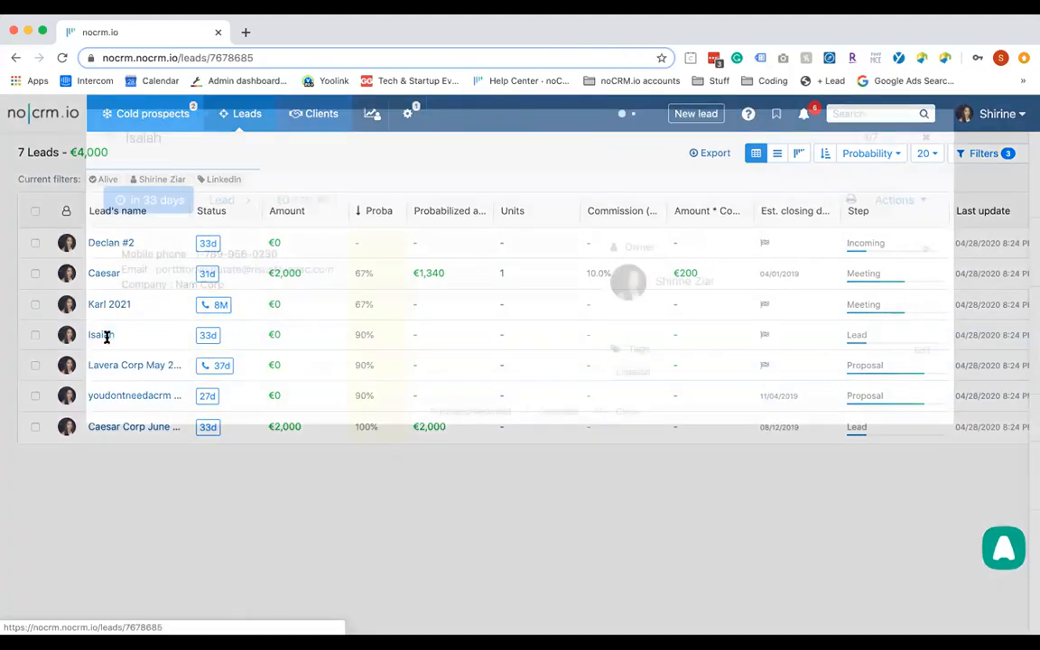
pyautogui.scroll(-2, 377, 233)
pyautogui.scroll(2, 376, 233)
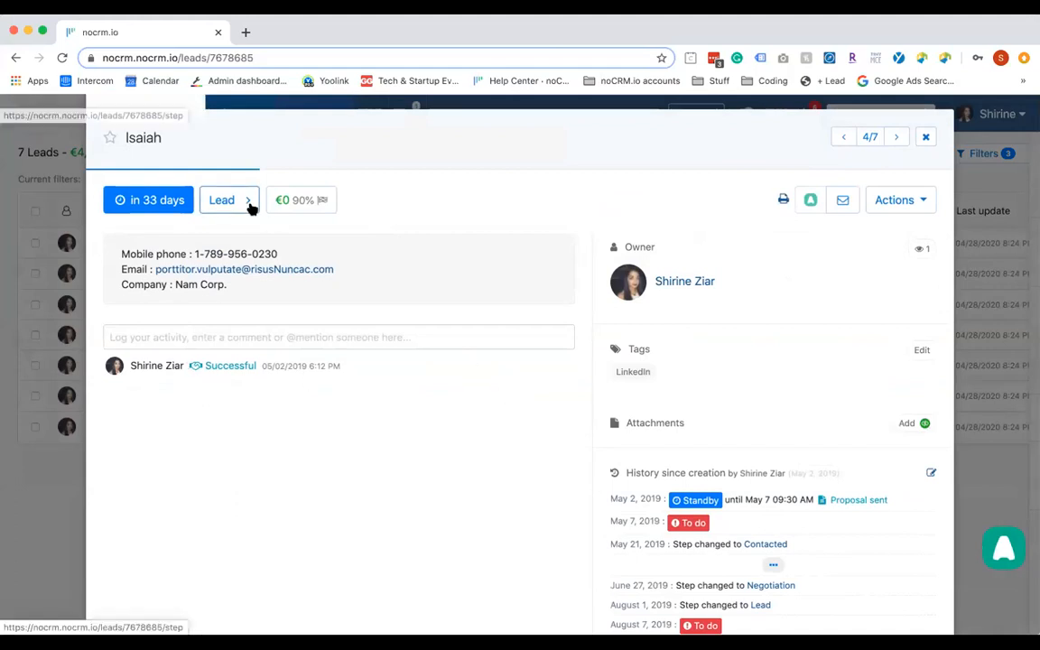
# Mark the lead Won at €2,000 and create a post-sales follow-up
pyautogui.click(167, 201)
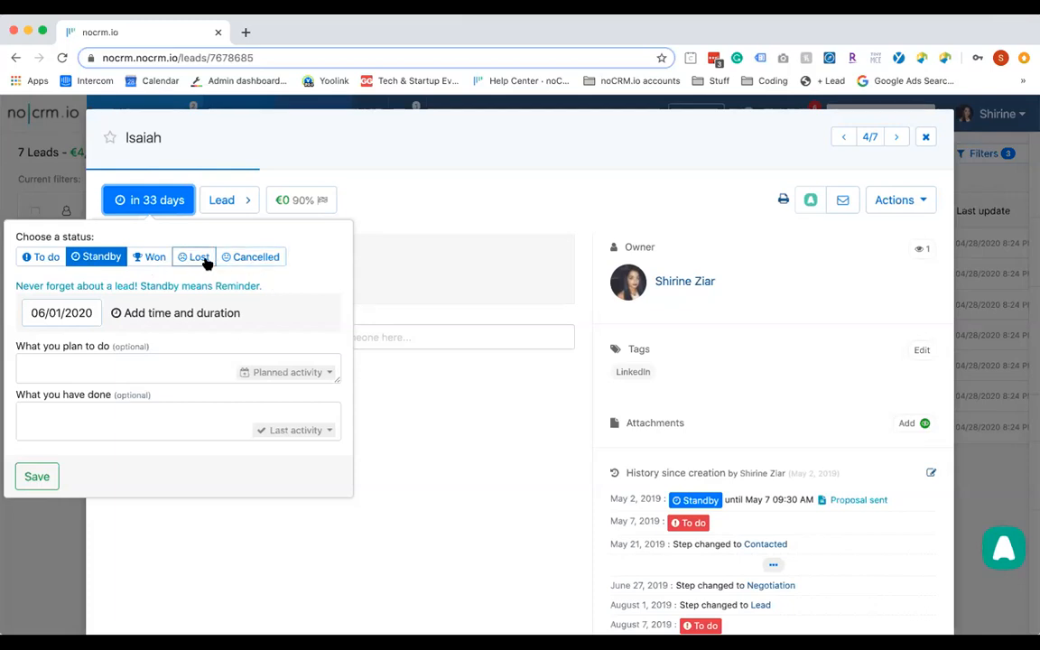
pyautogui.click(162, 262)
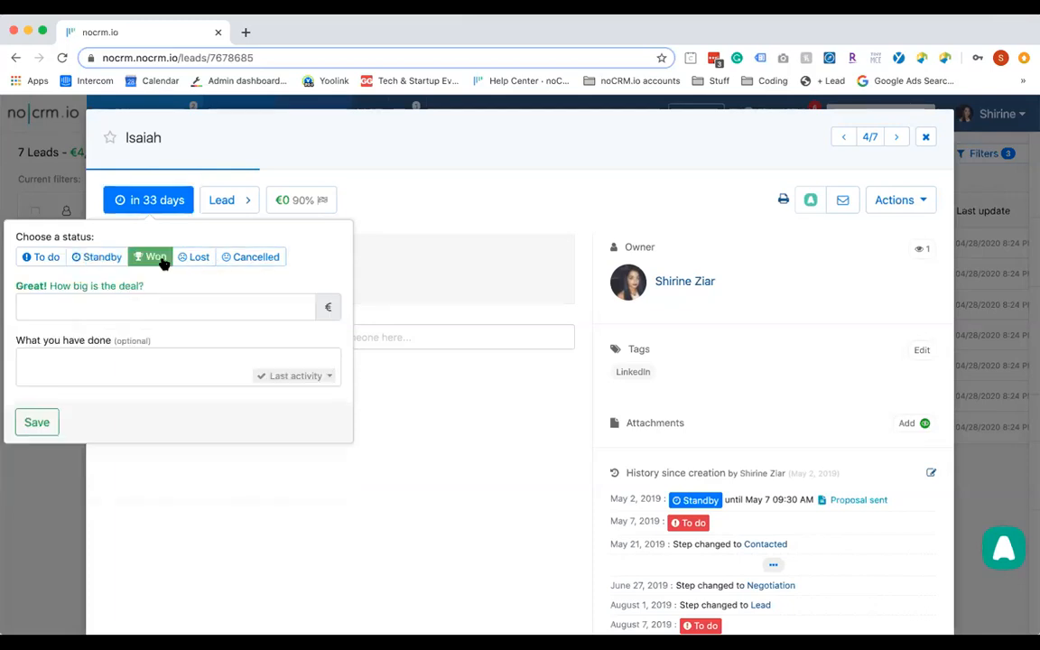
pyautogui.click(139, 312)
pyautogui.click(126, 338)
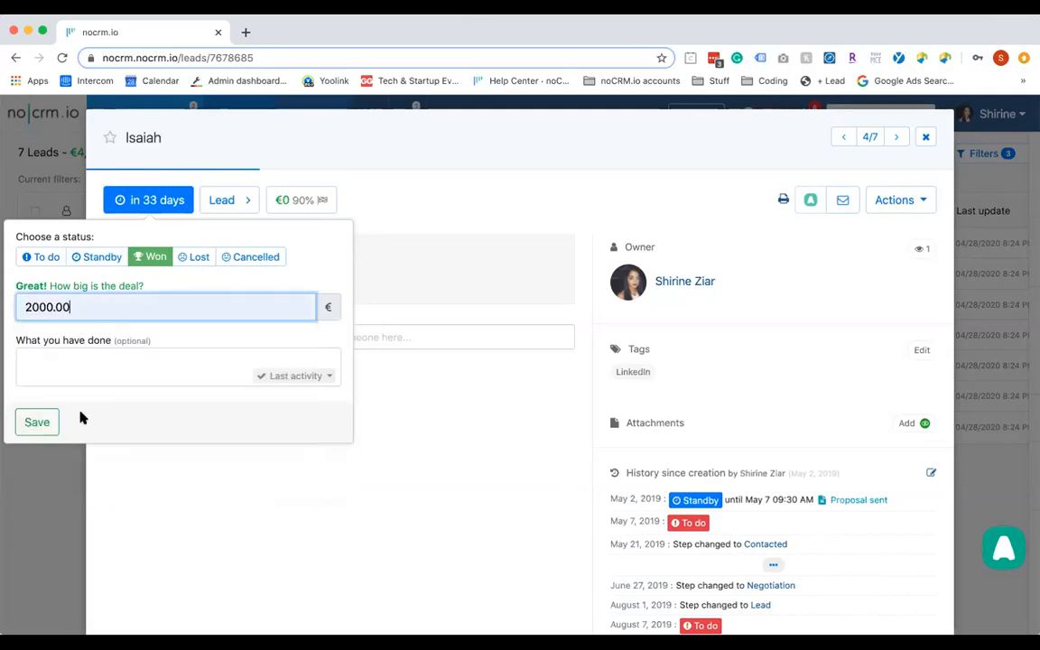
pyautogui.click(43, 422)
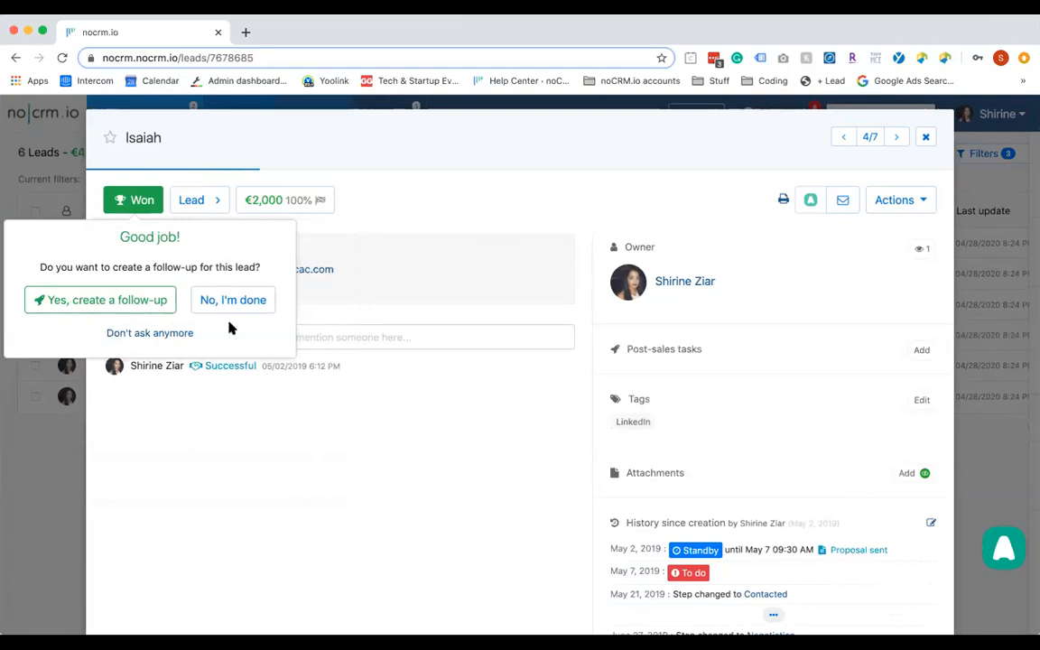
pyautogui.click(152, 305)
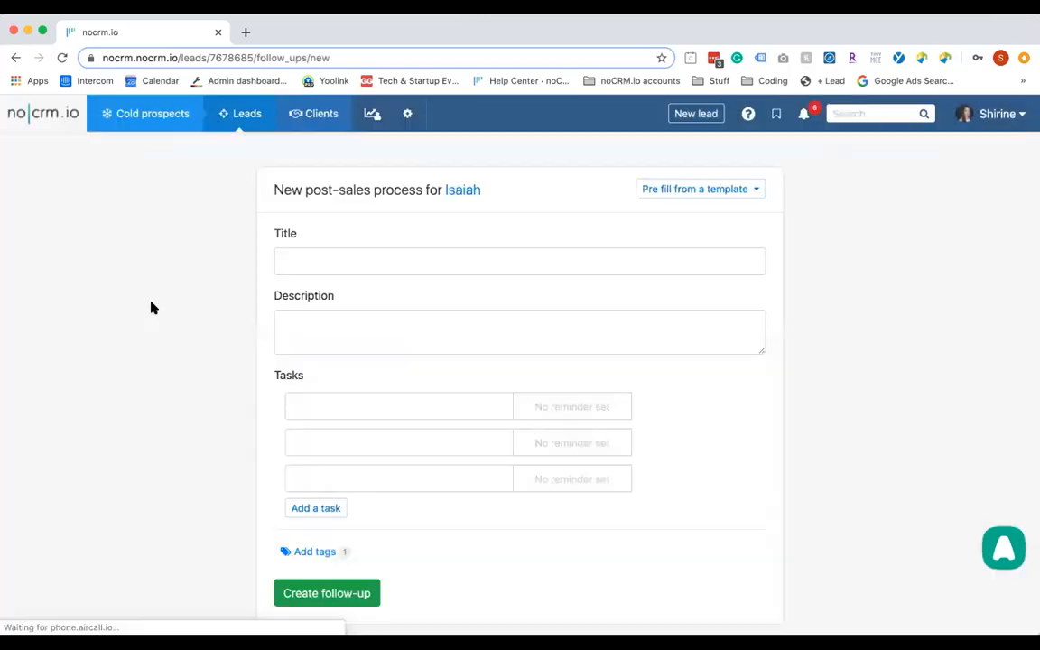
# Create a Conference-template follow-up with Invoice 50% due May 2, 2020 and the Survey task removed
pyautogui.click(739, 189)
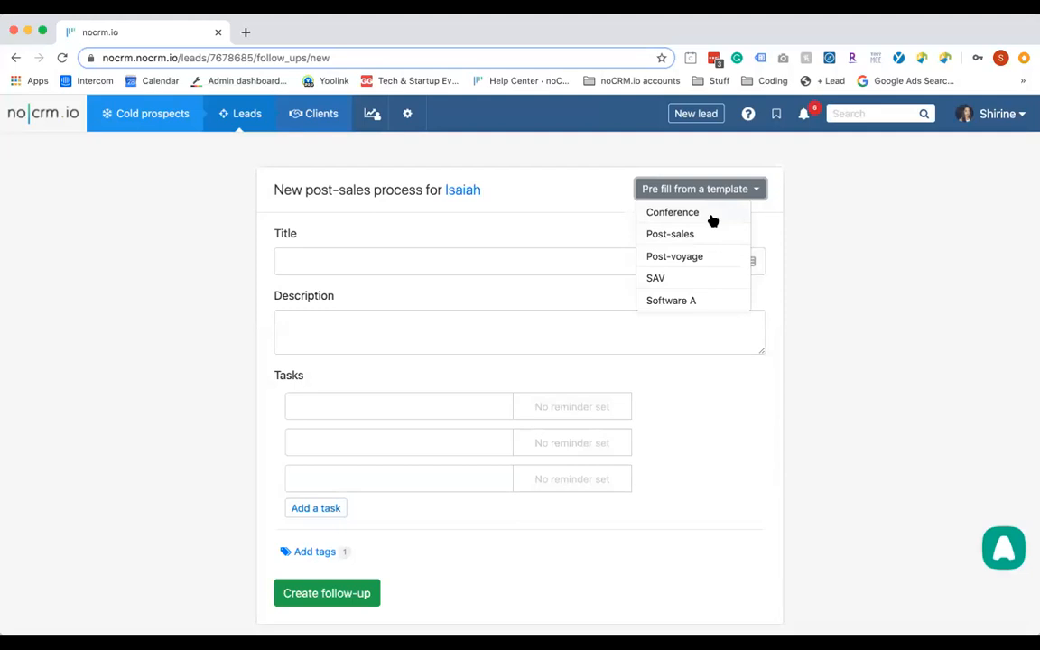
pyautogui.click(711, 218)
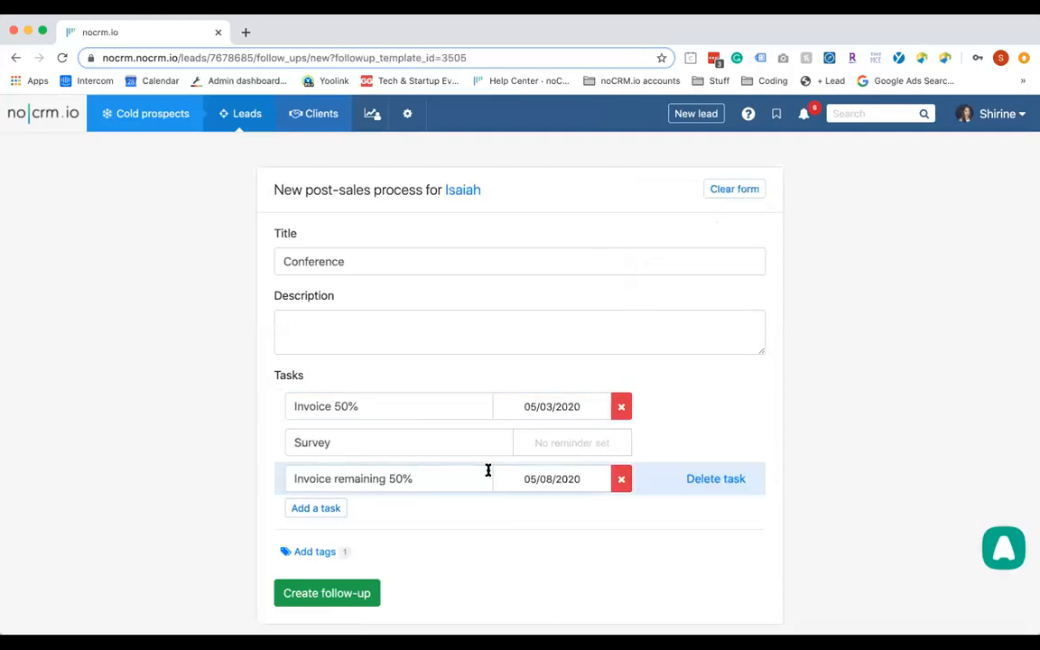
pyautogui.click(531, 411)
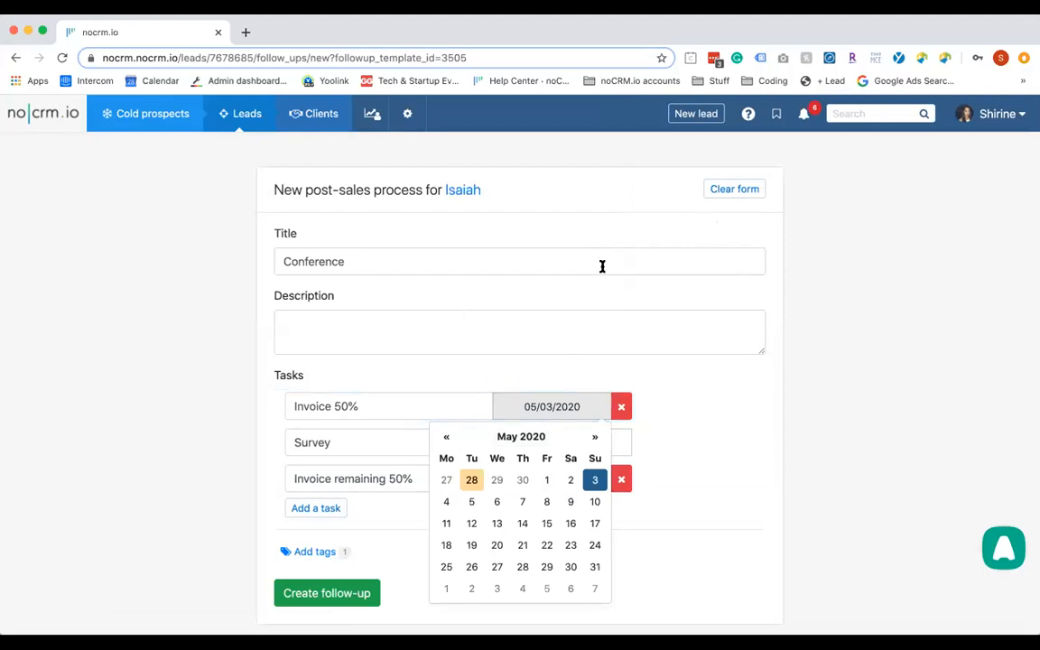
pyautogui.click(571, 481)
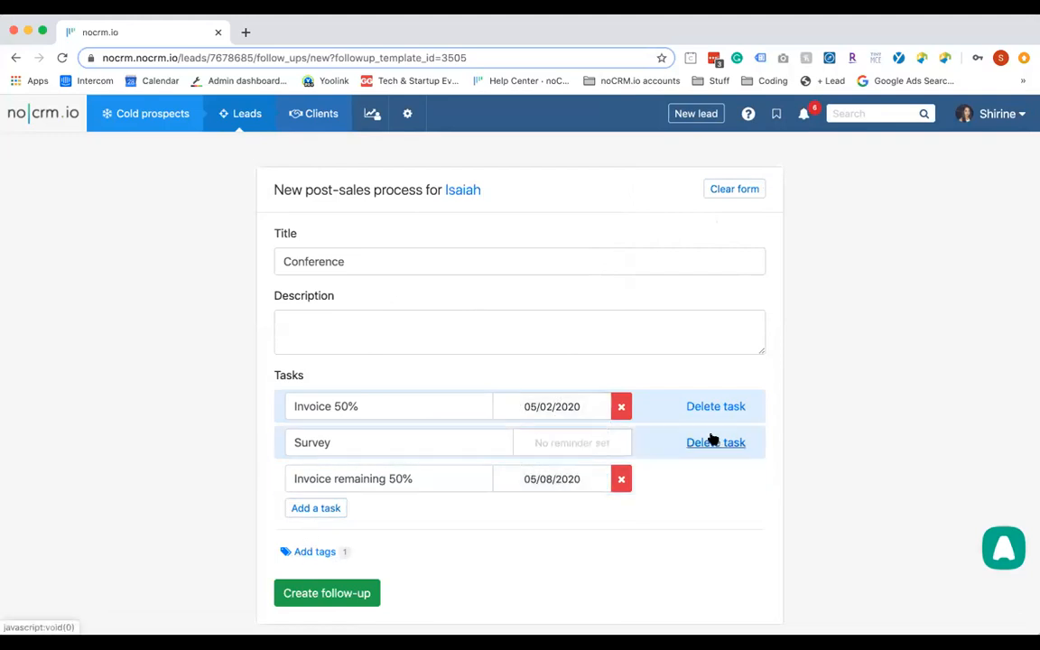
pyautogui.click(713, 442)
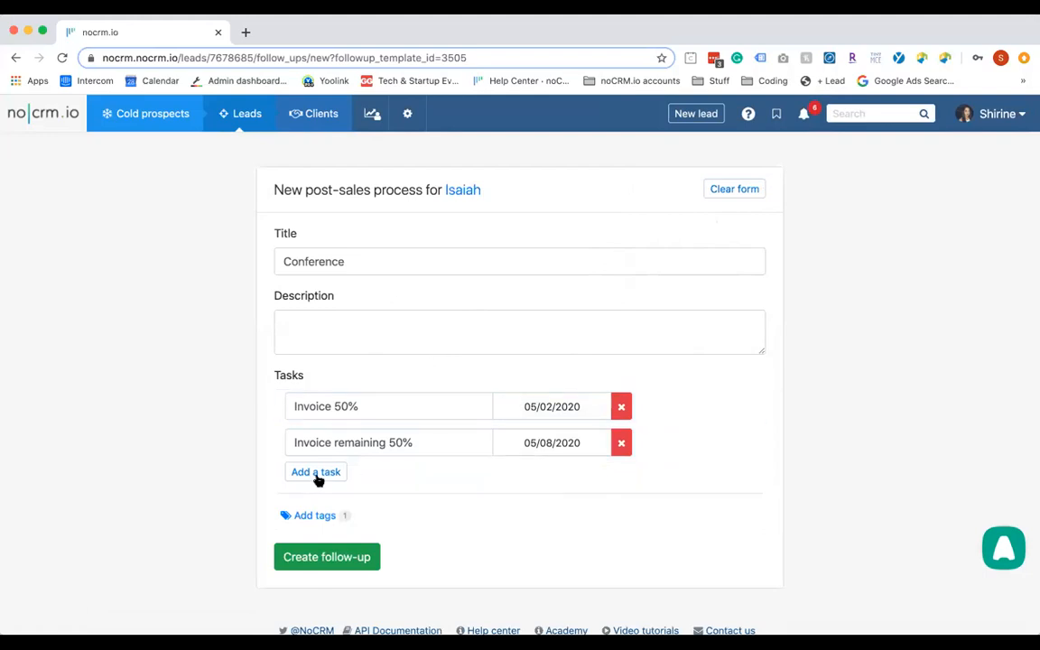
pyautogui.click(363, 558)
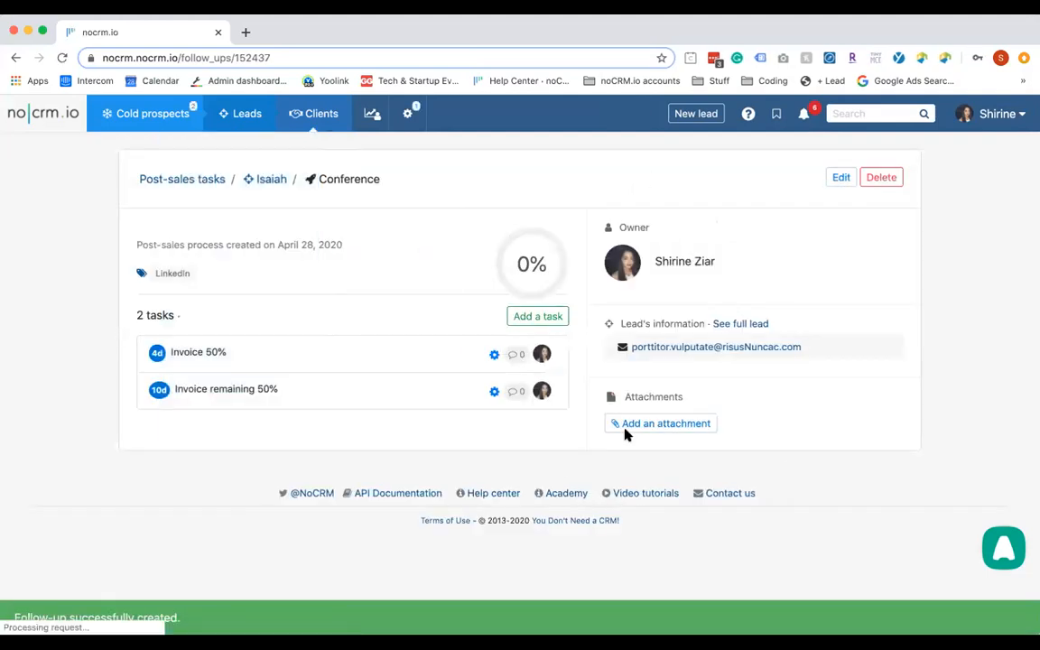
# Assign both Invoice 50% and Invoice remaining 50% to the same teammate
pyautogui.click(541, 355)
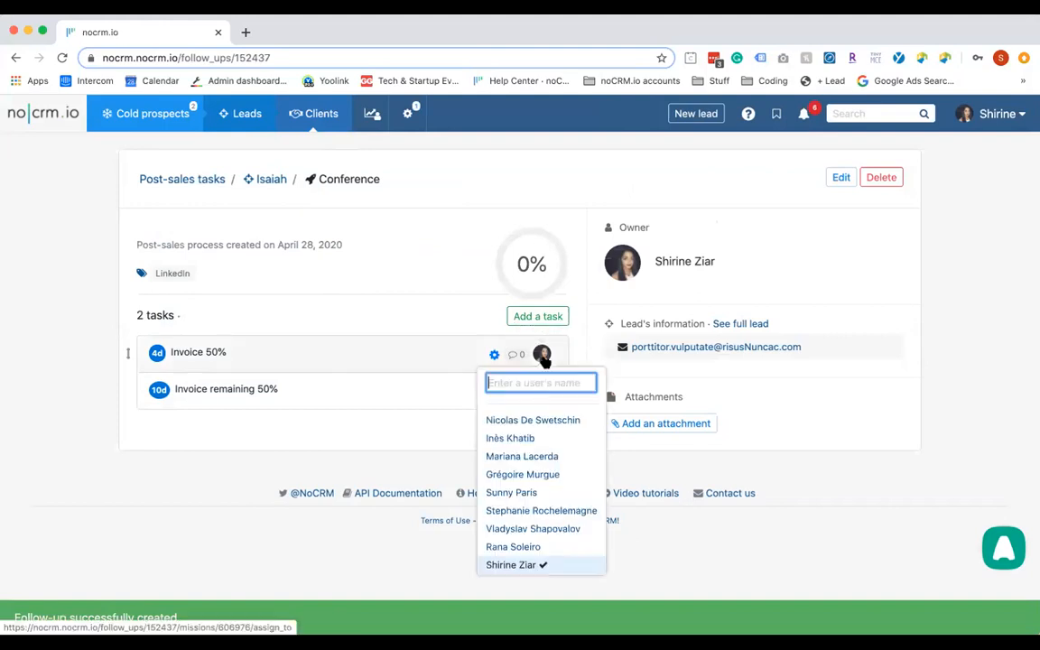
pyautogui.click(539, 475)
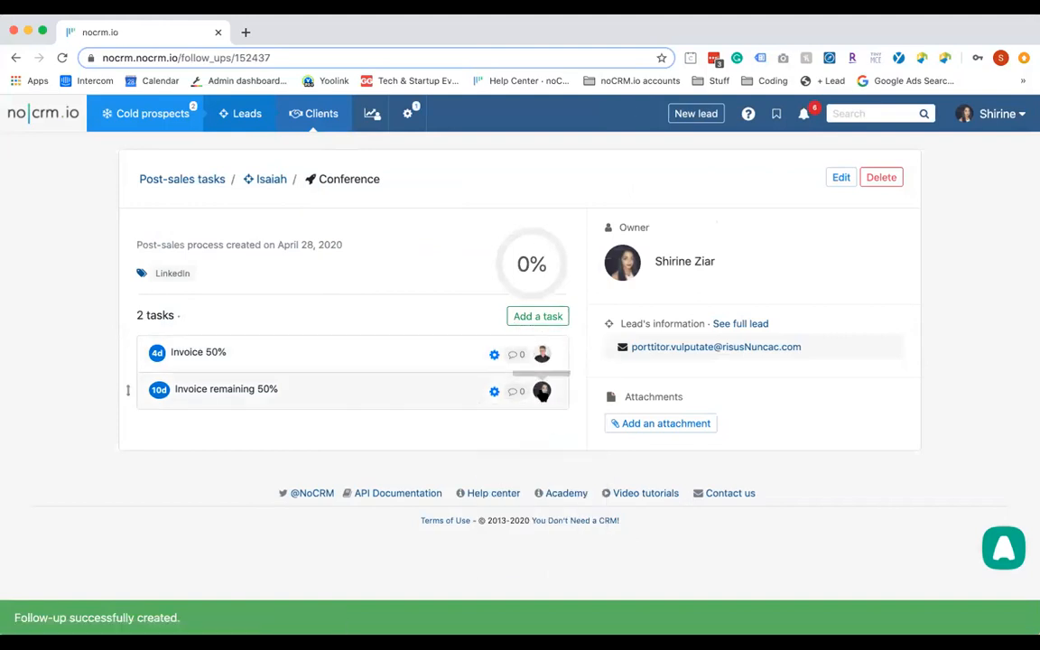
pyautogui.click(542, 391)
pyautogui.click(533, 277)
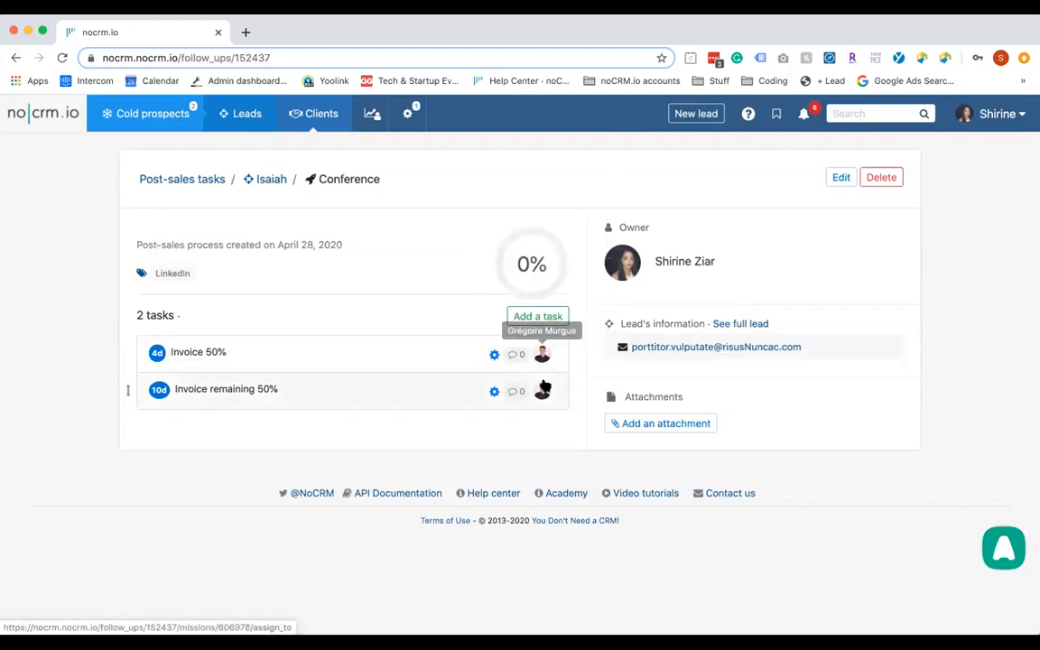
pyautogui.click(264, 357)
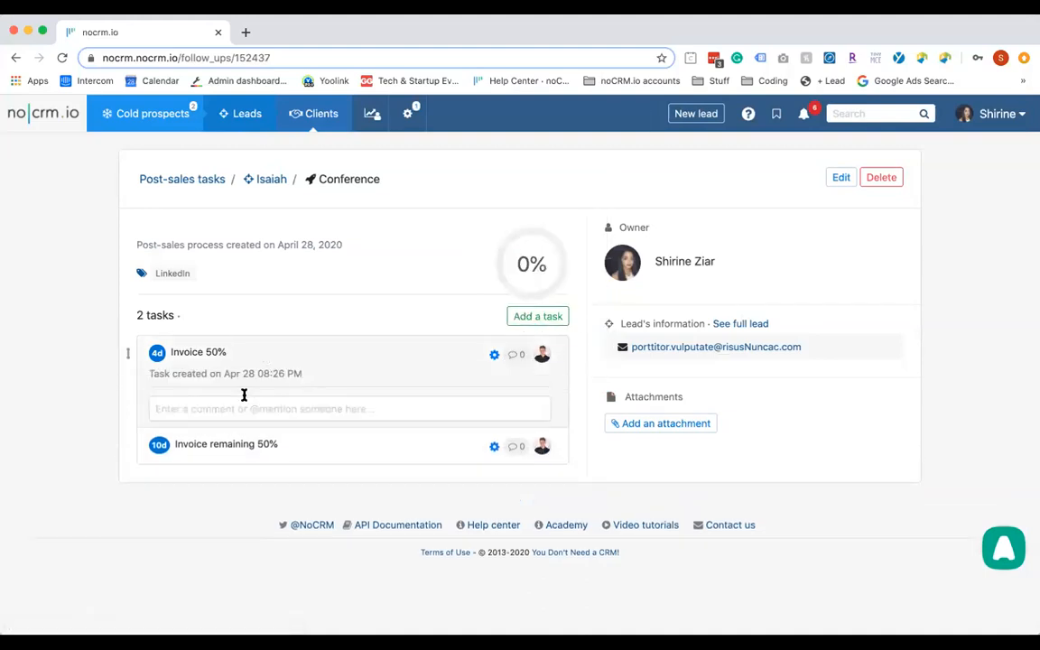
pyautogui.click(244, 407)
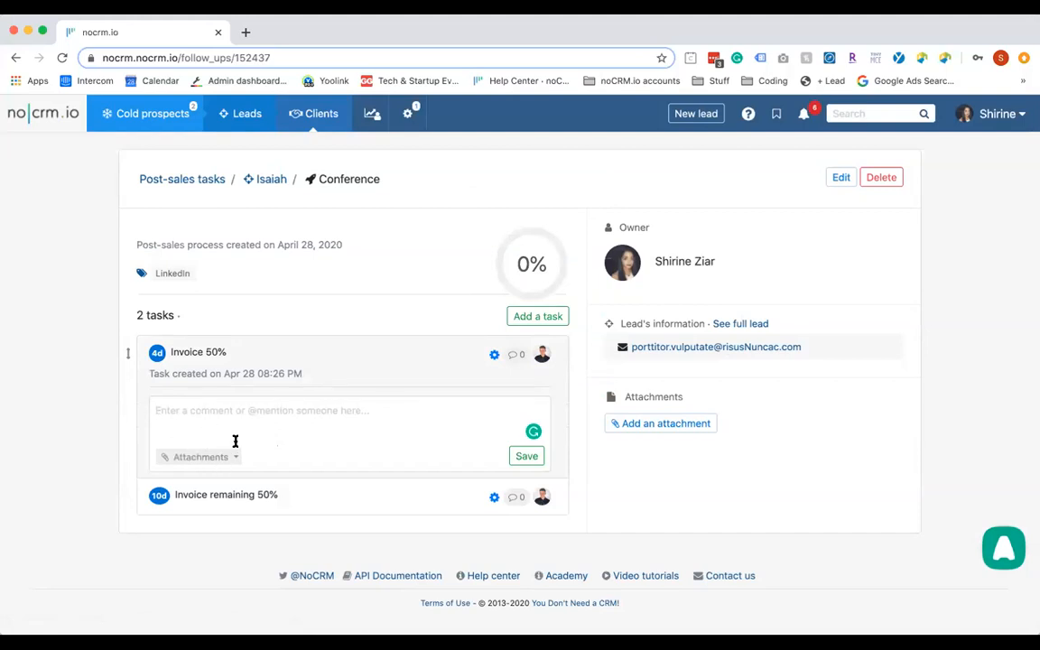
pyautogui.write('@')
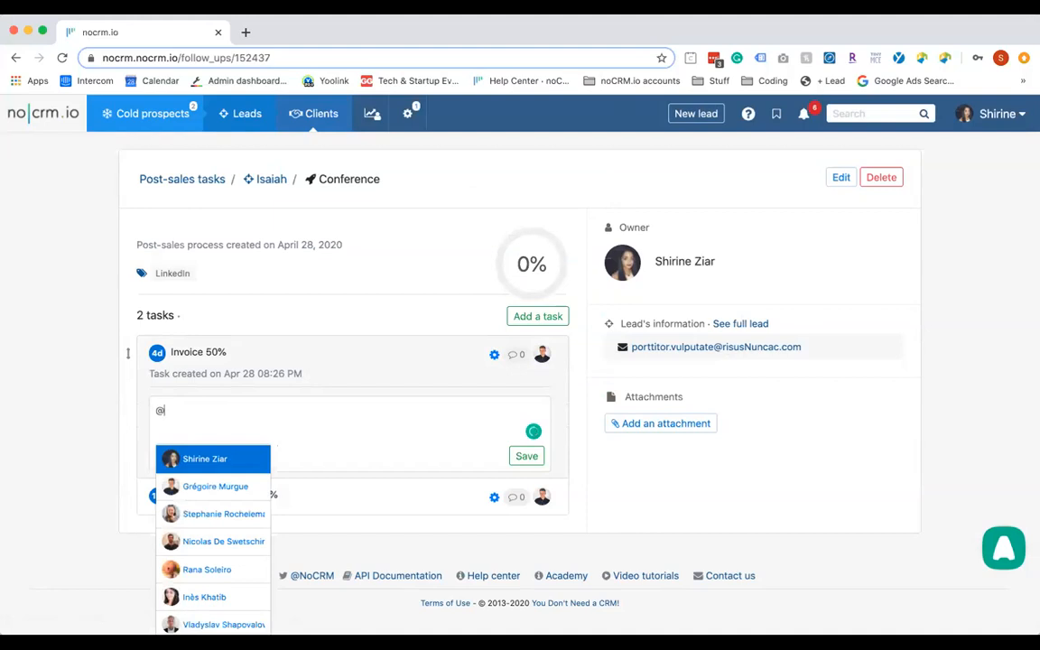
pyautogui.write('r')
pyautogui.click(177, 486)
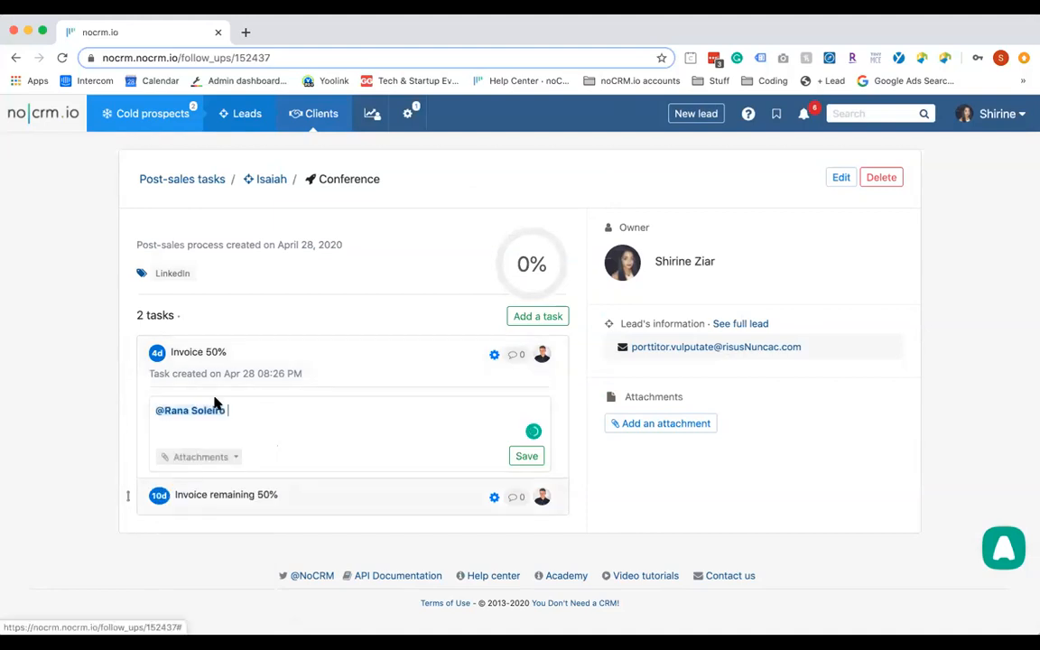
pyautogui.write('Cao ')
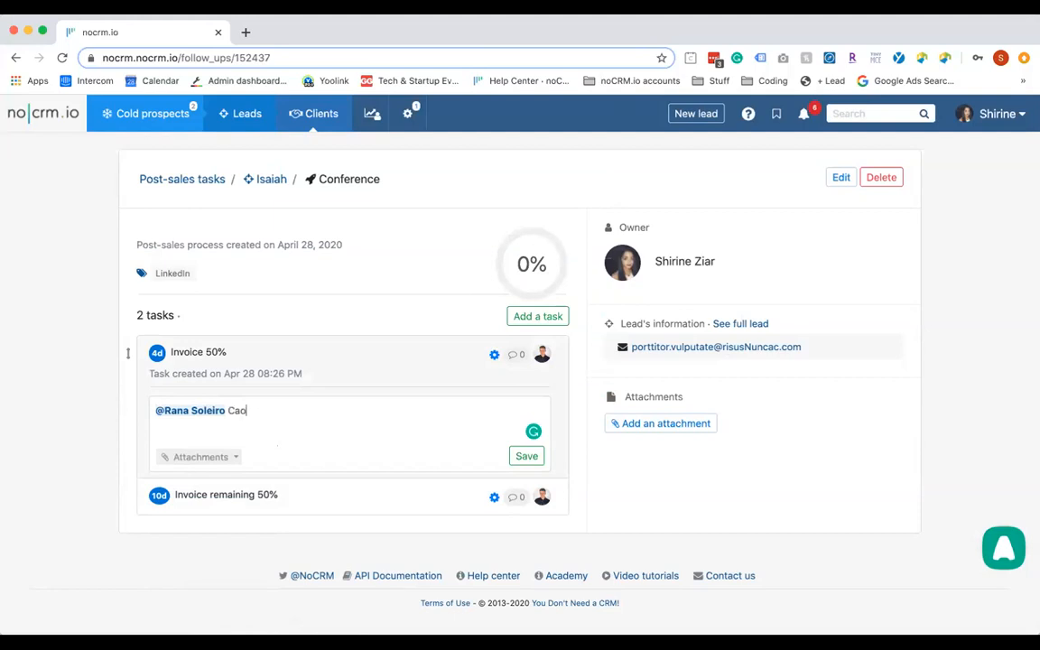
pyautogui.press('BackSpace')
pyautogui.press('BackSpace')
pyautogui.write('n you help greg with this?')
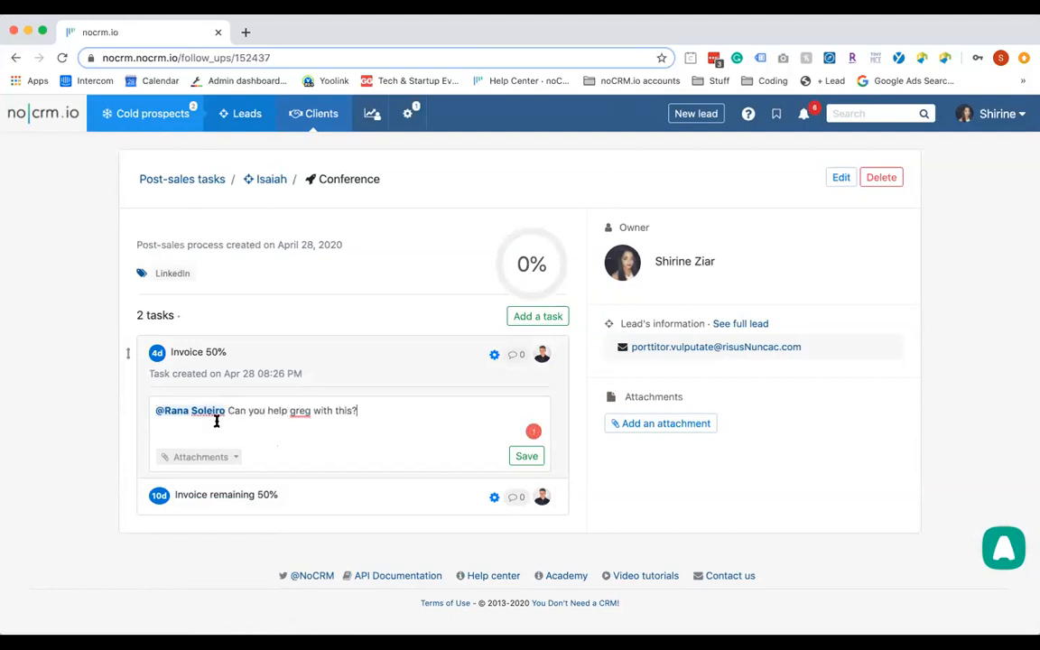
pyautogui.moveTo(309, 432)
pyautogui.click(302, 453)
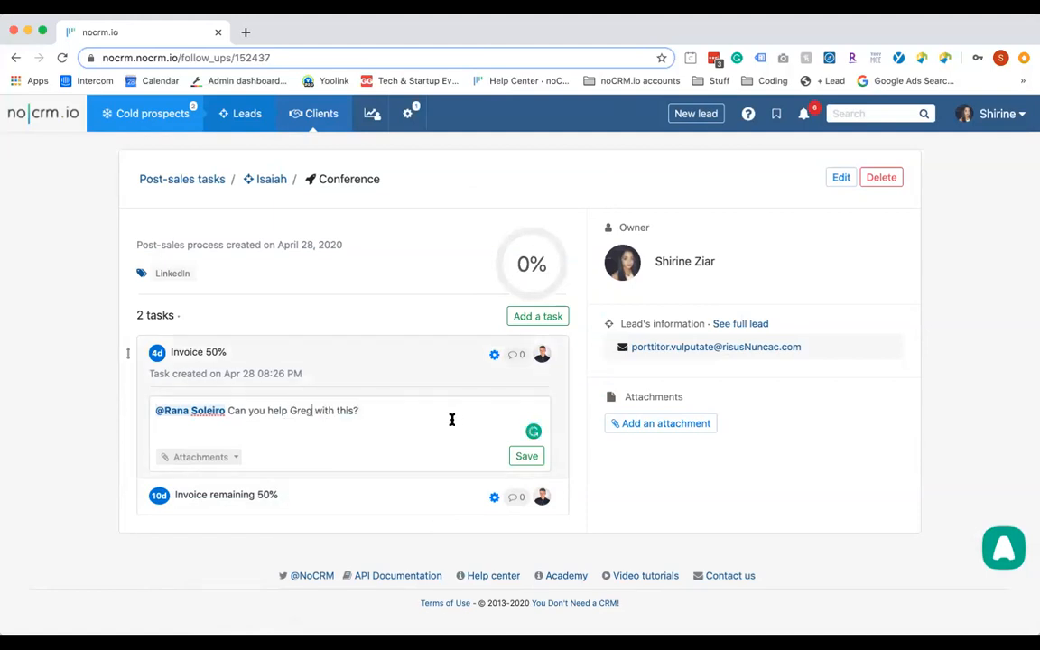
pyautogui.click(522, 456)
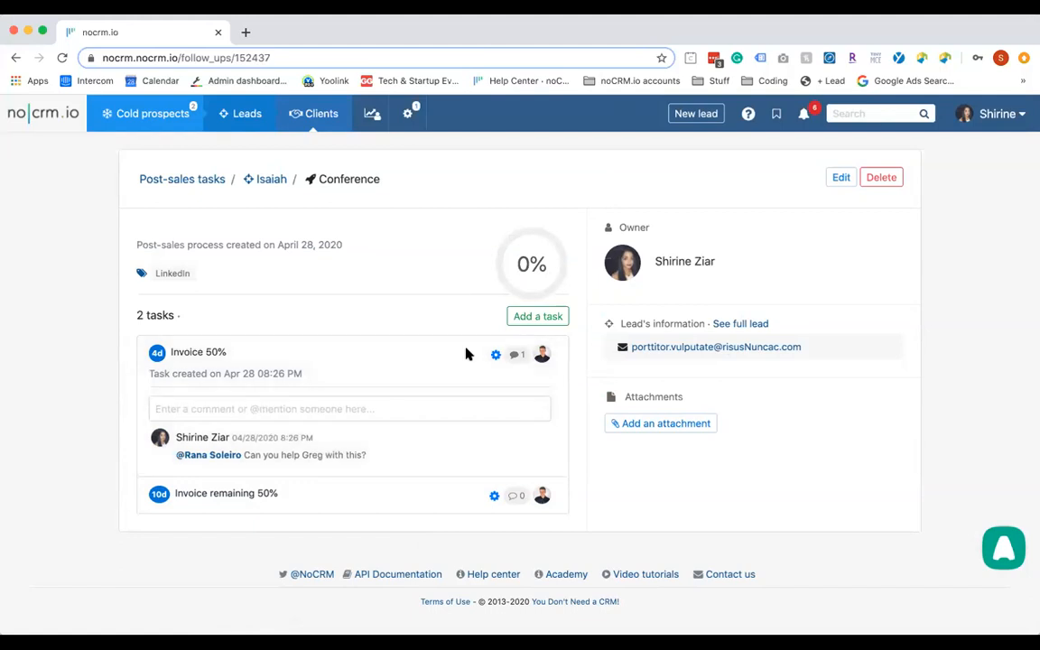
# Review the notifications and mark a task-assignment notification as read
pyautogui.click(804, 122)
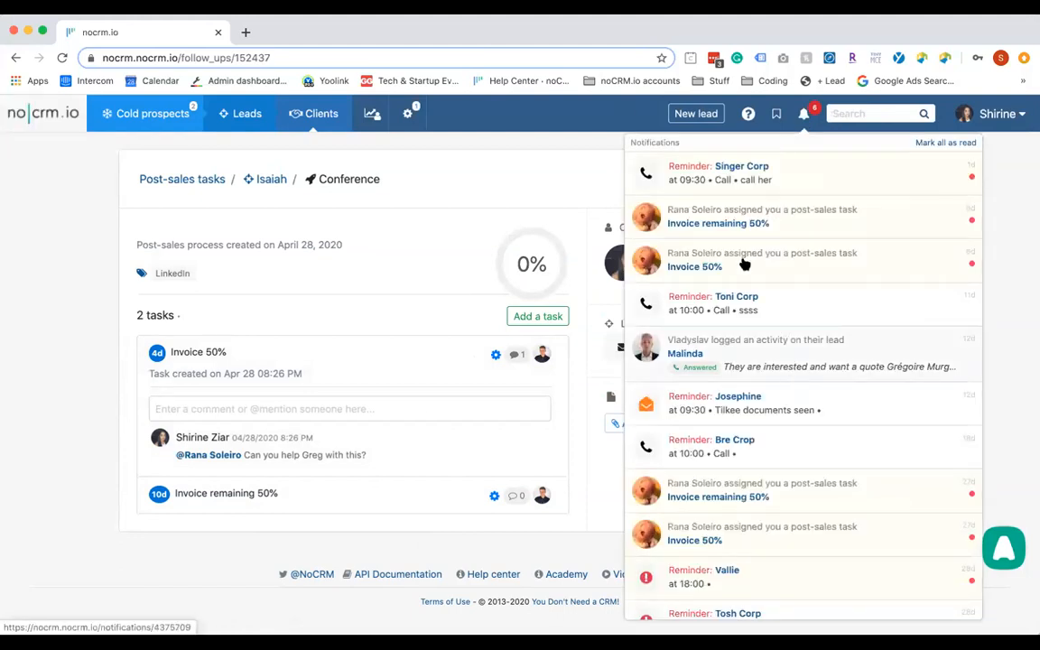
pyautogui.click(772, 236)
pyautogui.scroll(-1, 797, 366)
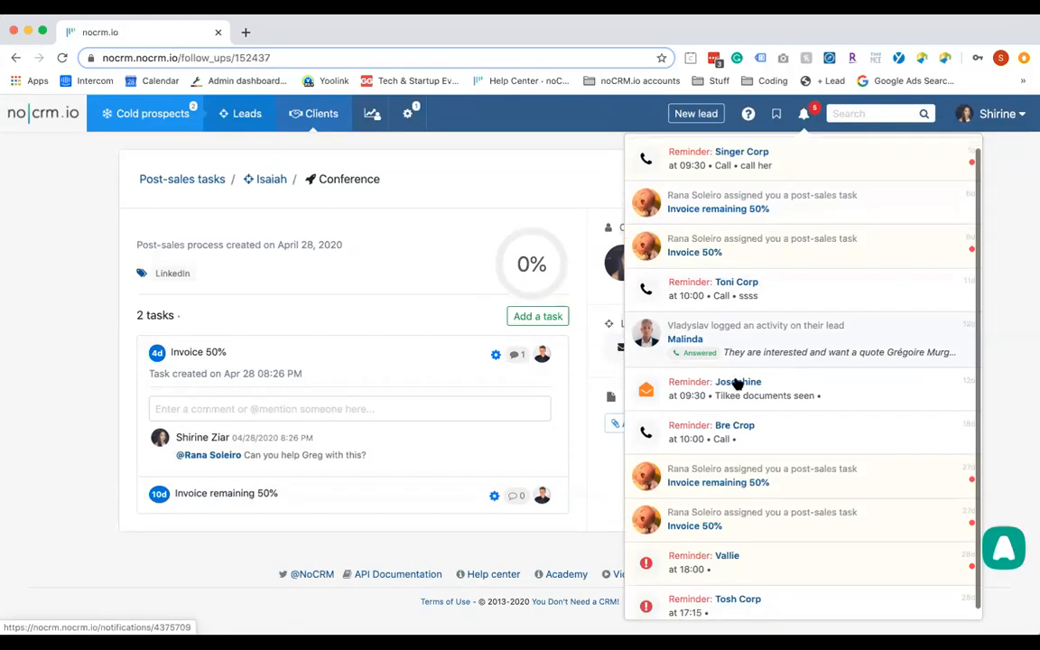
pyautogui.click(804, 114)
pyautogui.click(804, 114)
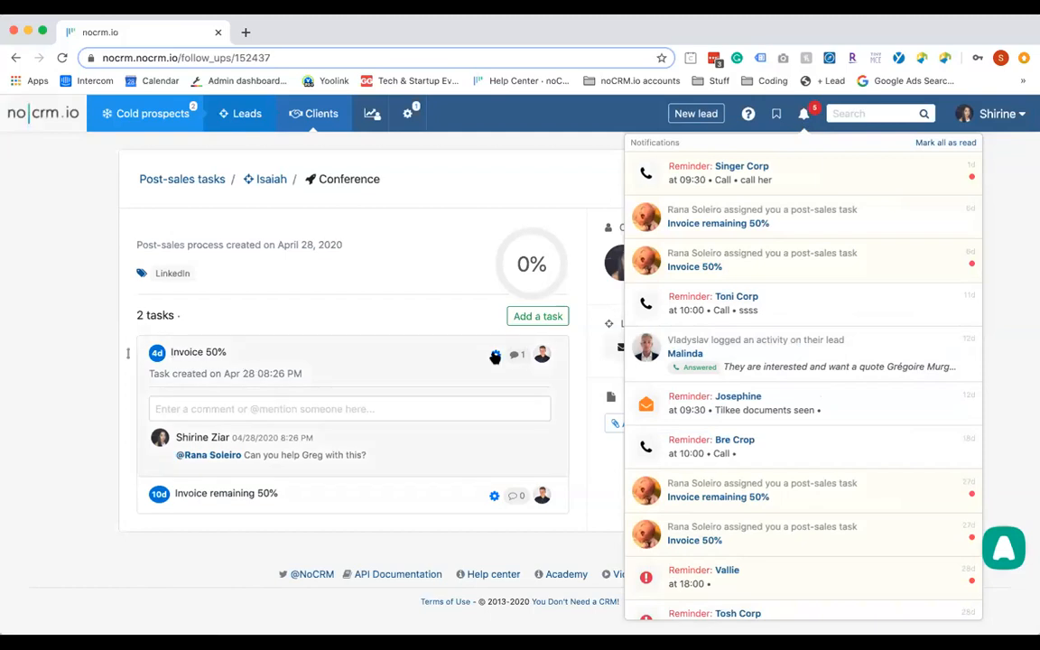
# Make both invoice tasks to-dos, tick Invoice 50% as done, and return to the lead page
pyautogui.click(495, 355)
pyautogui.click(513, 398)
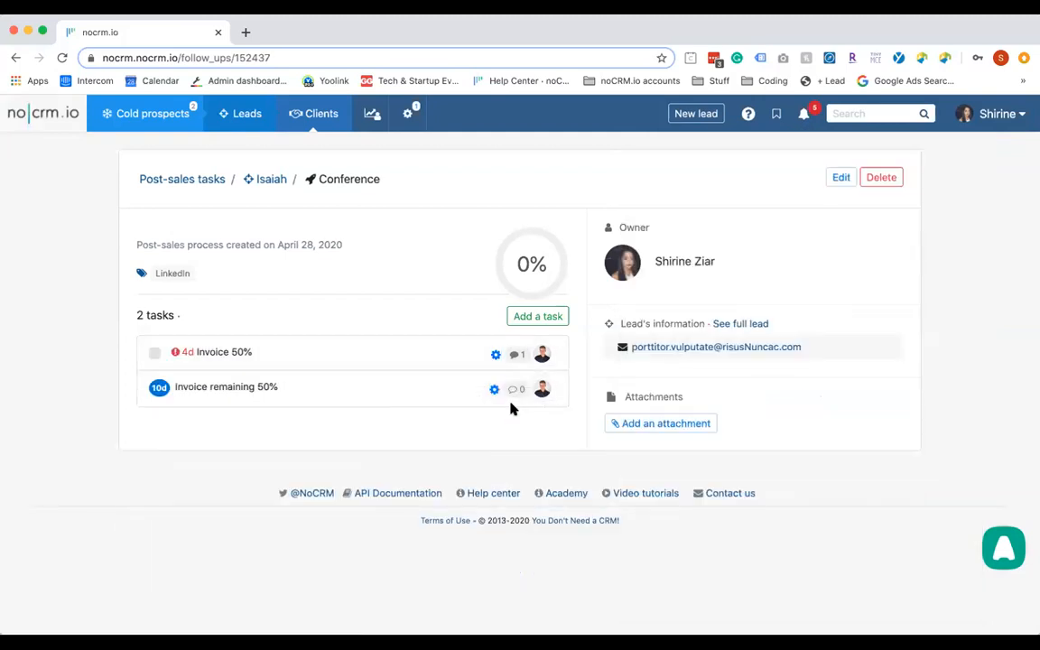
pyautogui.click(494, 389)
pyautogui.click(514, 435)
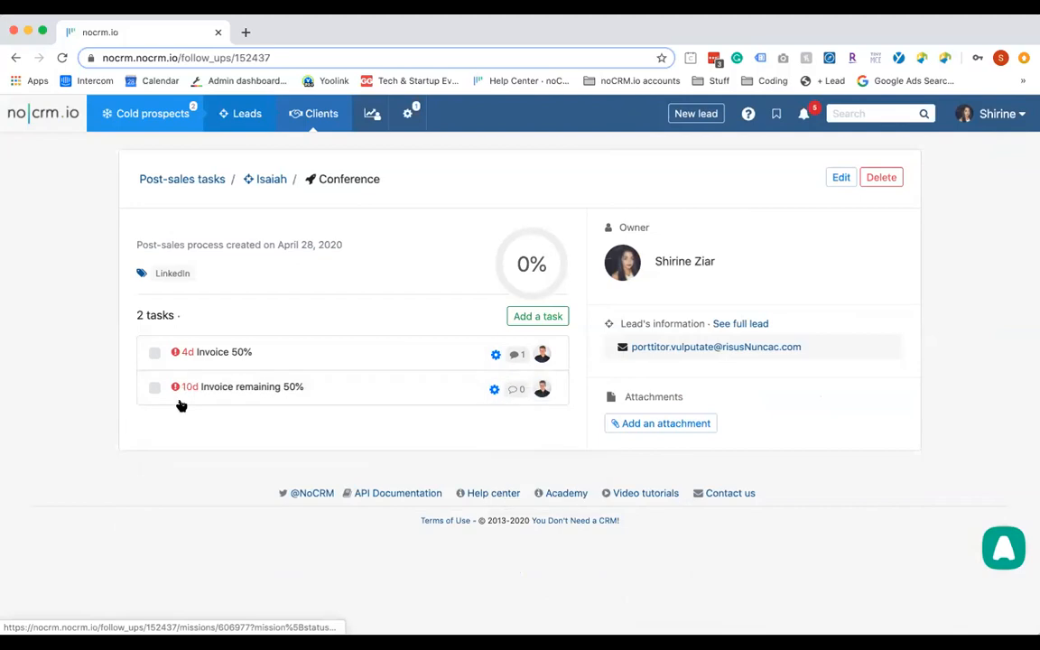
pyautogui.click(155, 353)
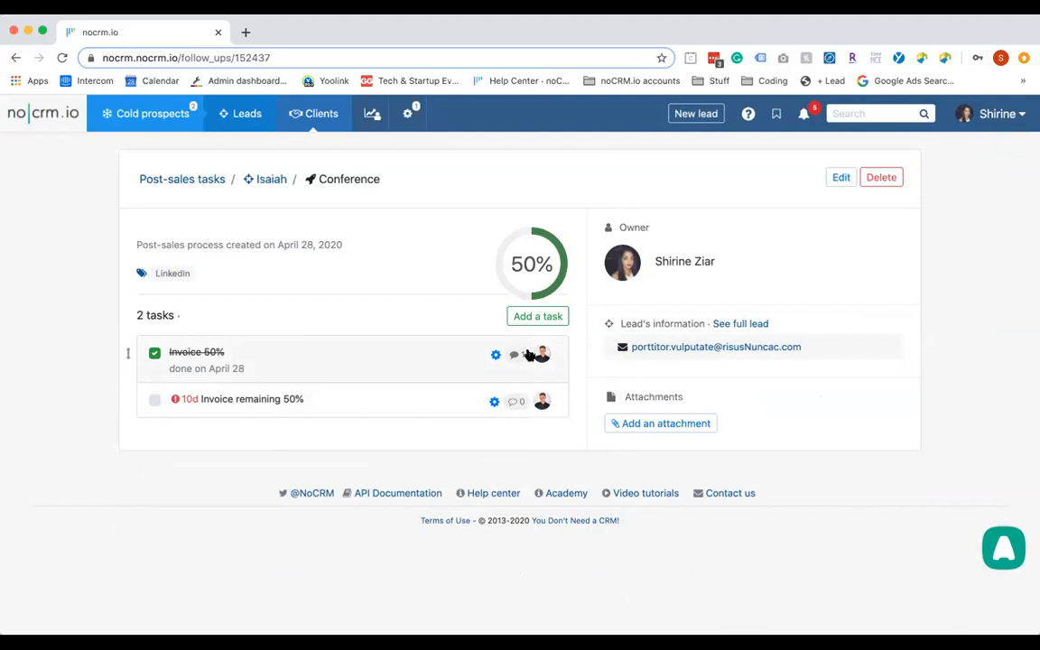
pyautogui.click(280, 180)
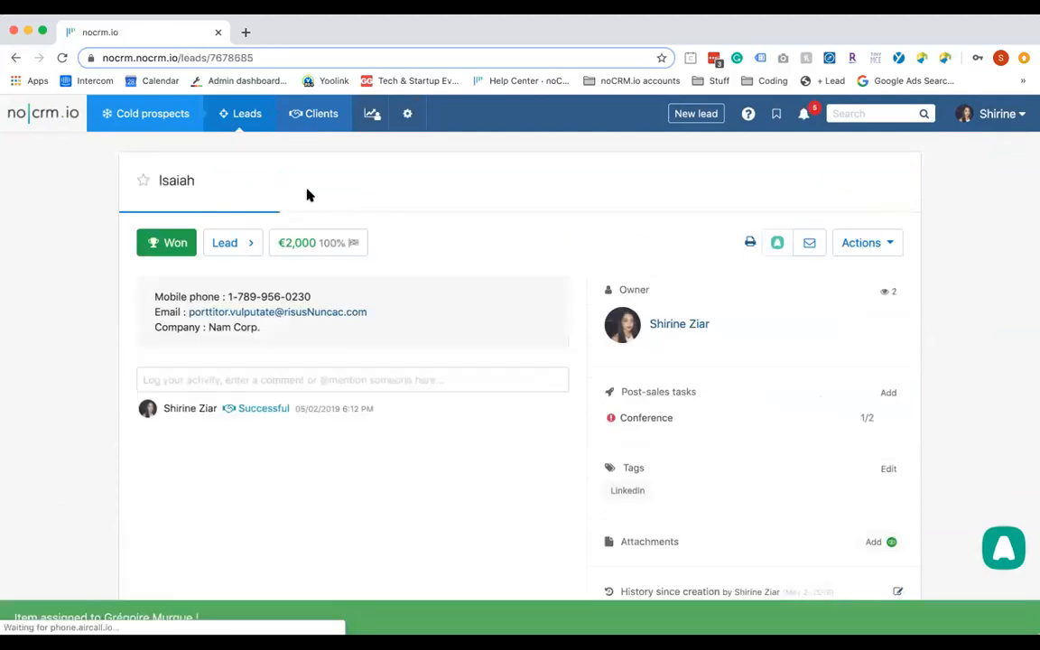
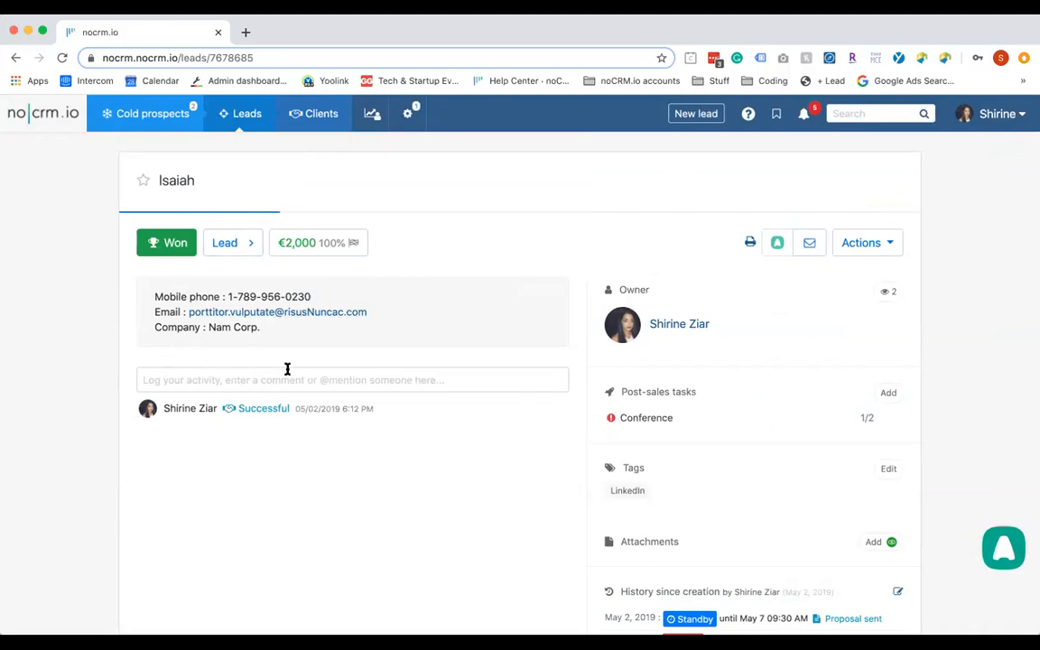
# Start duplicating the Isaiah lead and create a new client folder named Isaiah Corp
pyautogui.click(873, 249)
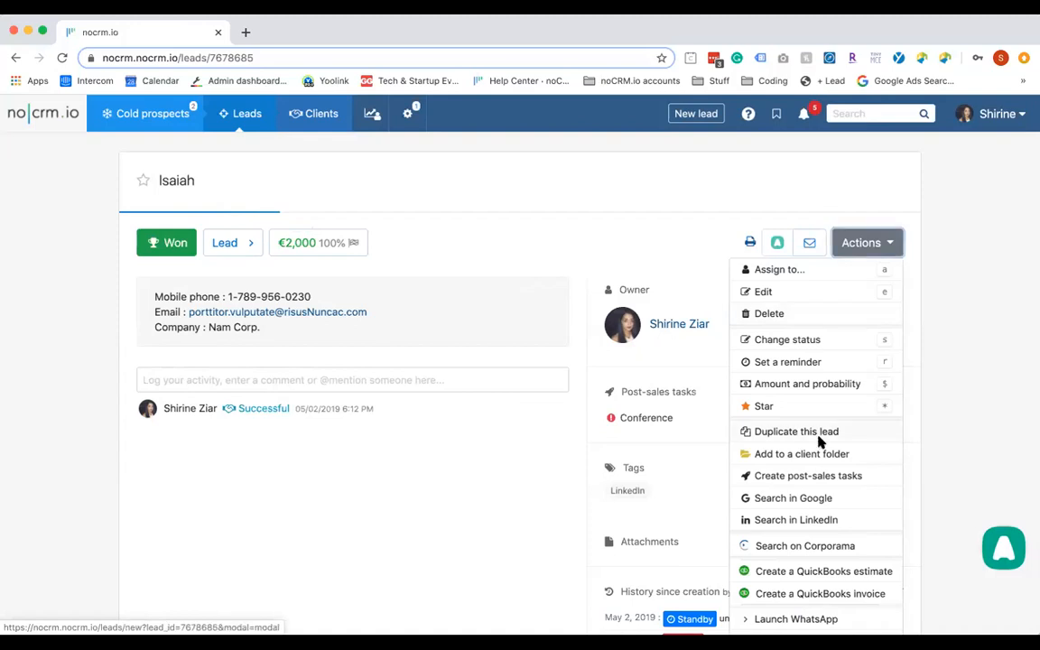
pyautogui.click(820, 441)
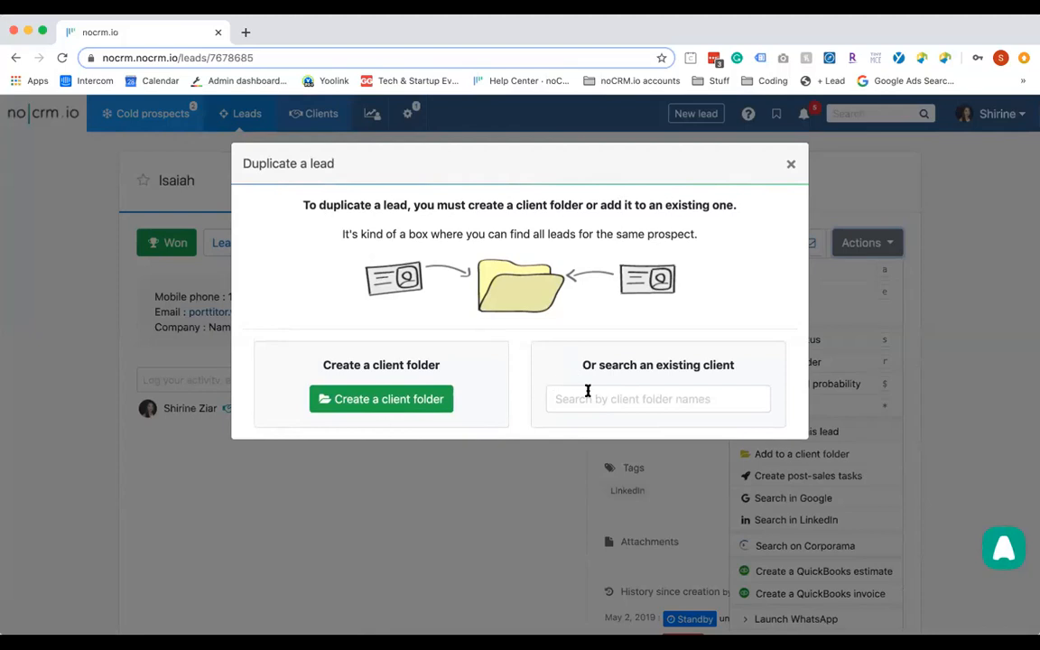
pyautogui.click(409, 408)
pyautogui.click(307, 232)
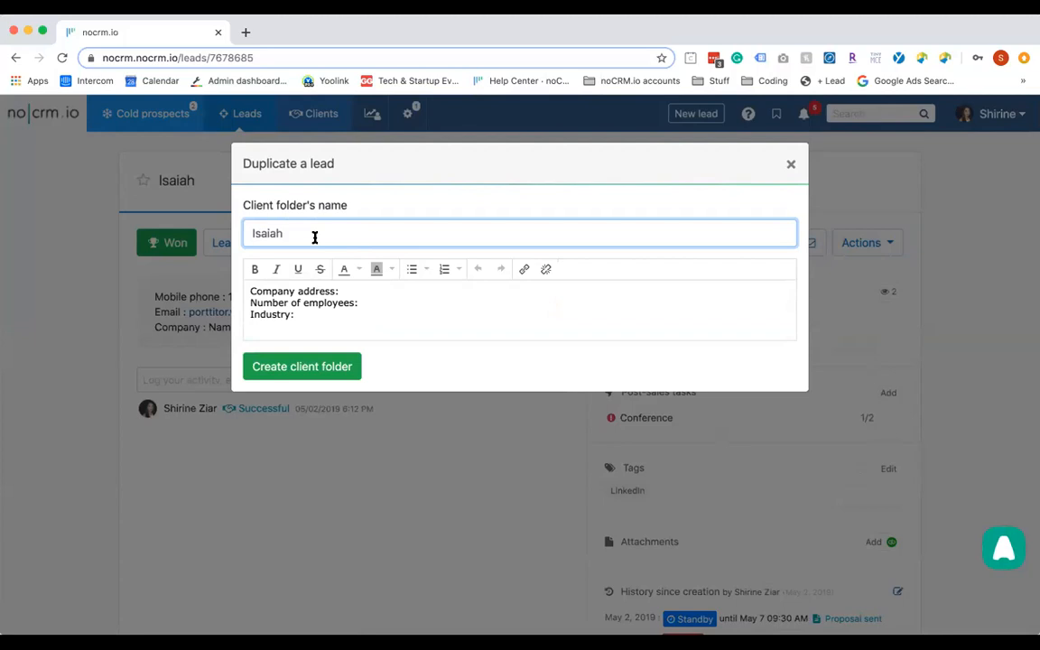
pyautogui.click(369, 291)
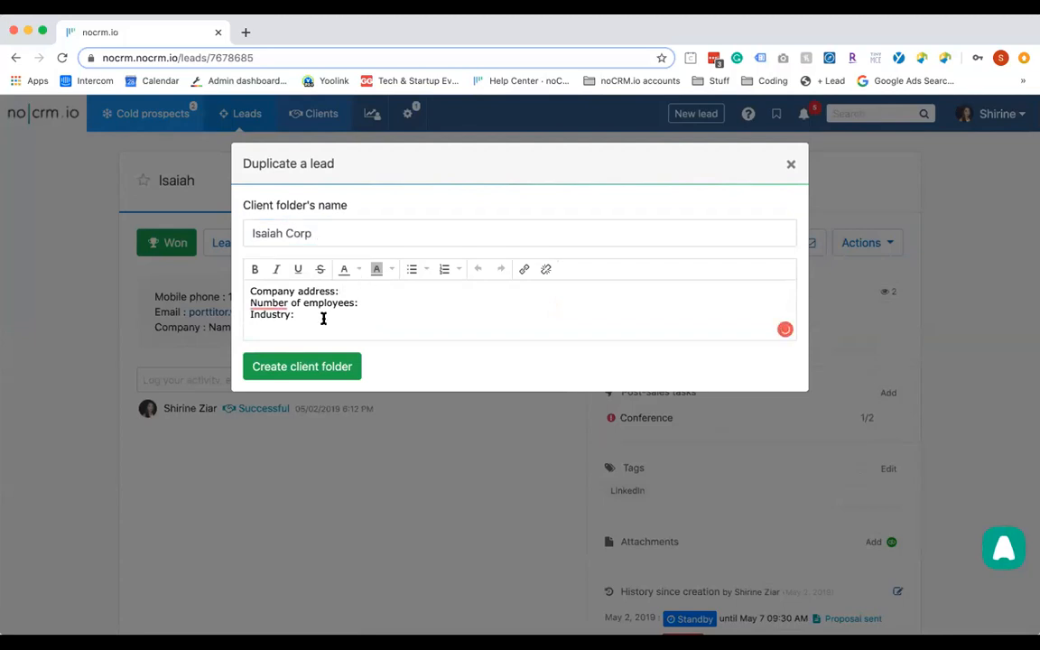
pyautogui.click(314, 361)
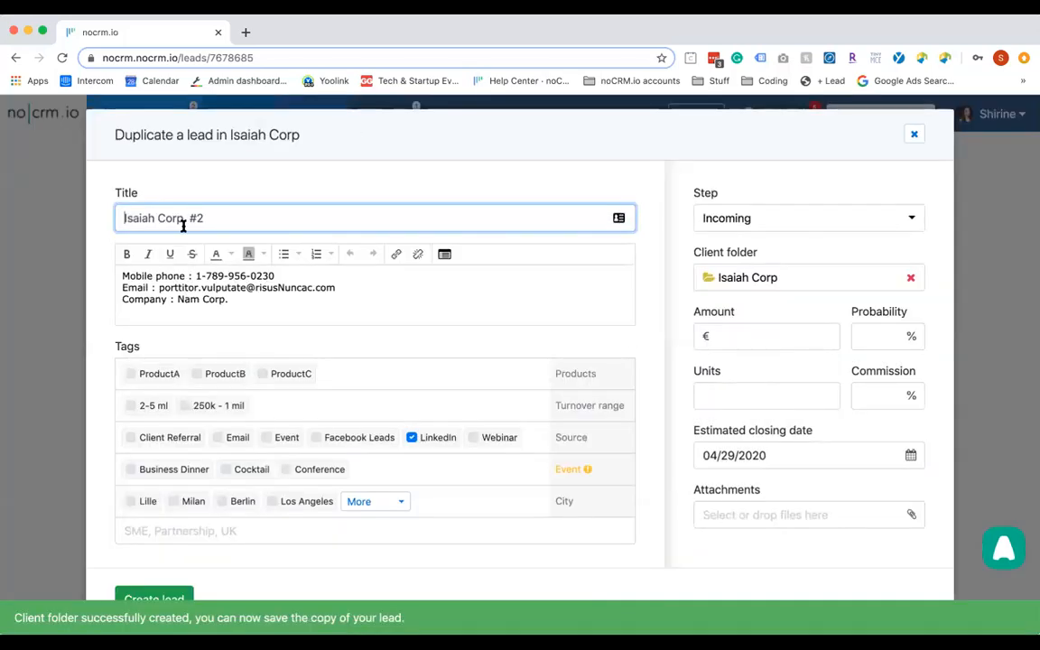
# Retitle the duplicate 'Isaiah Corp 2021', add the Conference tag, and create the lead
pyautogui.moveTo(186, 222); pyautogui.dragTo(277, 235)
pyautogui.press('BackSpace')
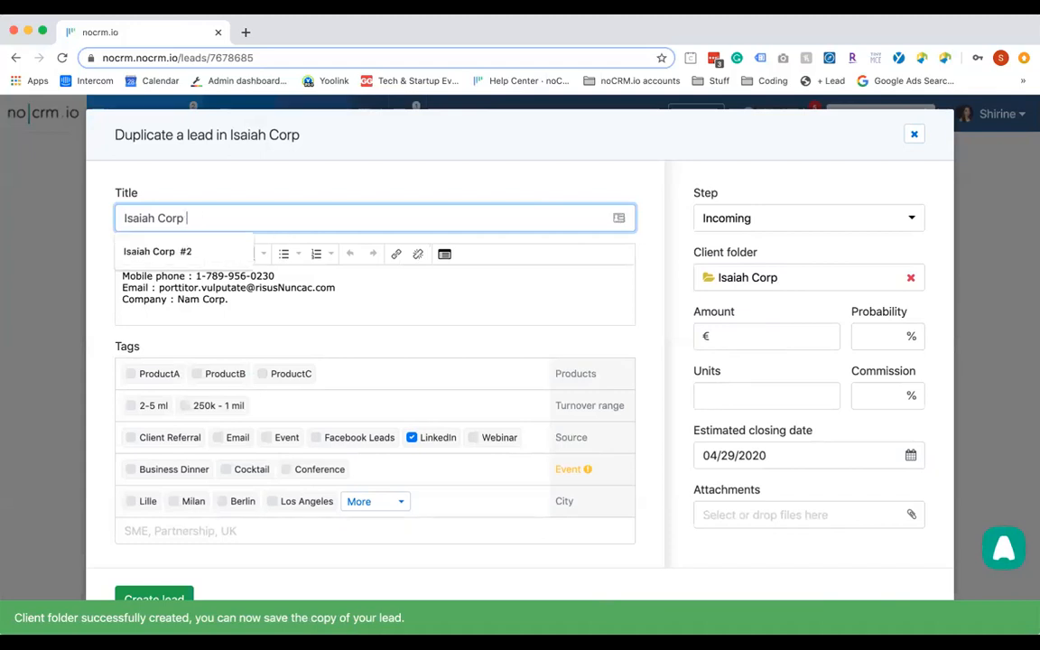
pyautogui.write('2021')
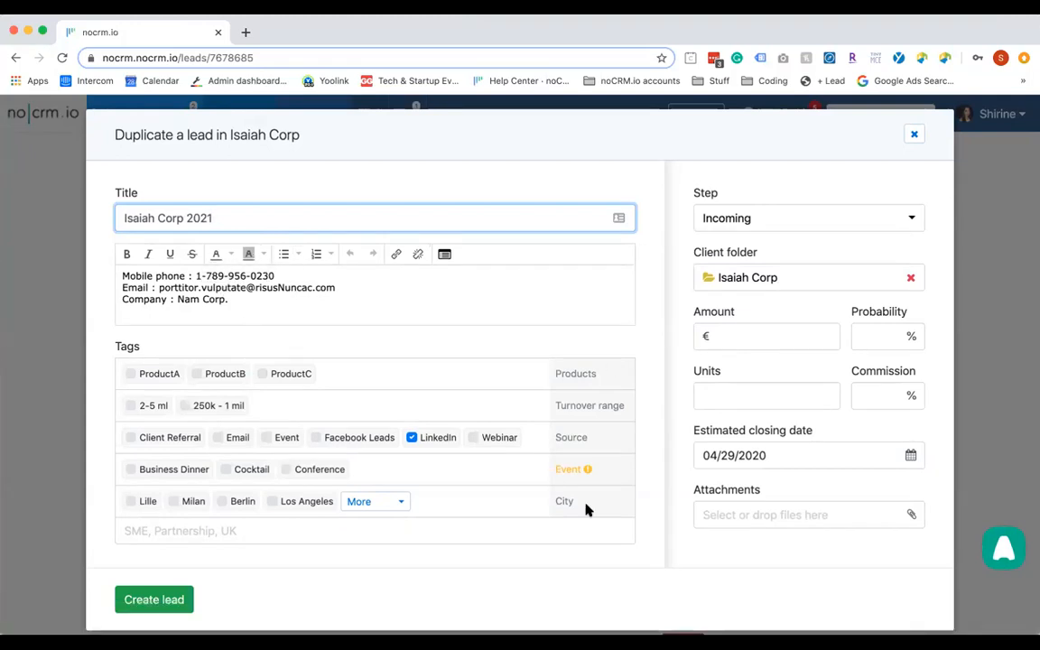
pyautogui.click(184, 608)
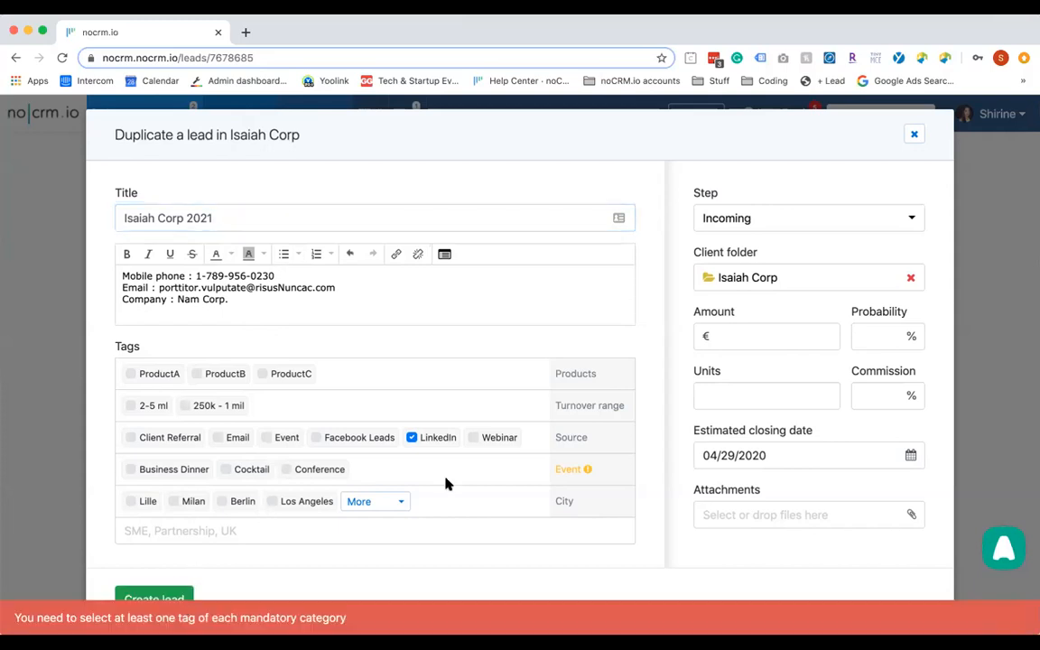
pyautogui.click(289, 468)
pyautogui.click(169, 596)
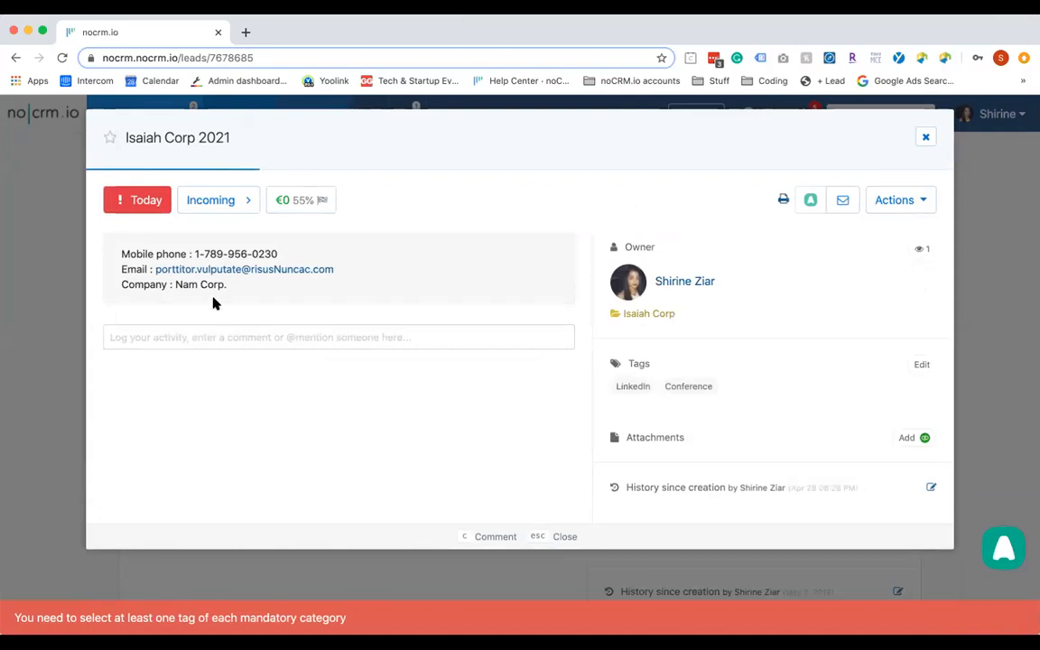
# Set the lead to Standby with a planned Call reminder on 04/01/2021
pyautogui.click(140, 213)
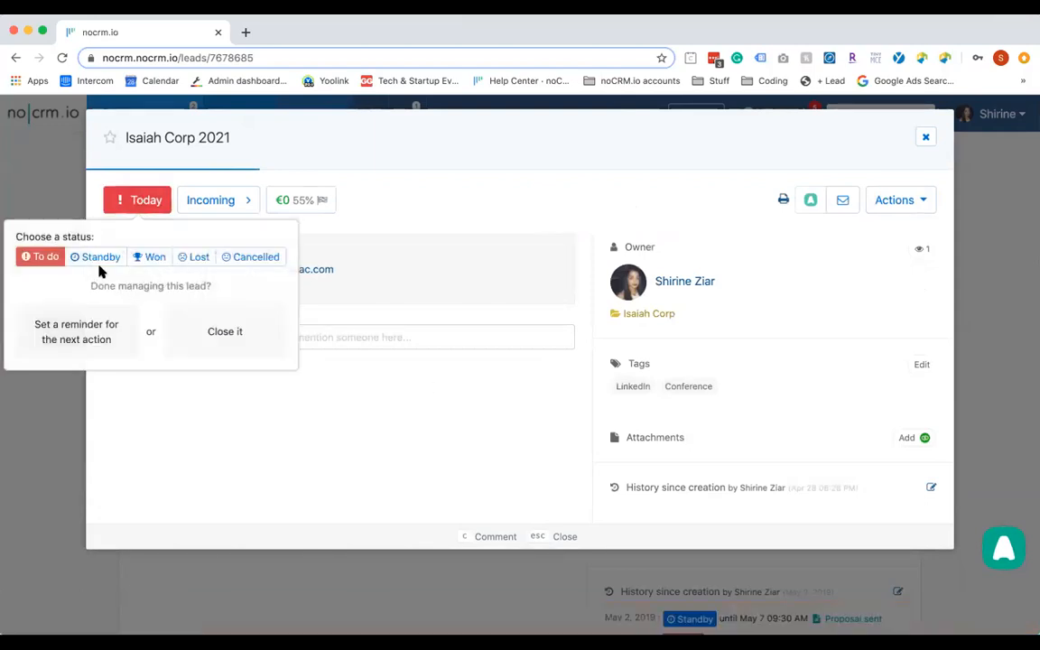
pyautogui.click(96, 257)
pyautogui.click(78, 313)
pyautogui.click(129, 344)
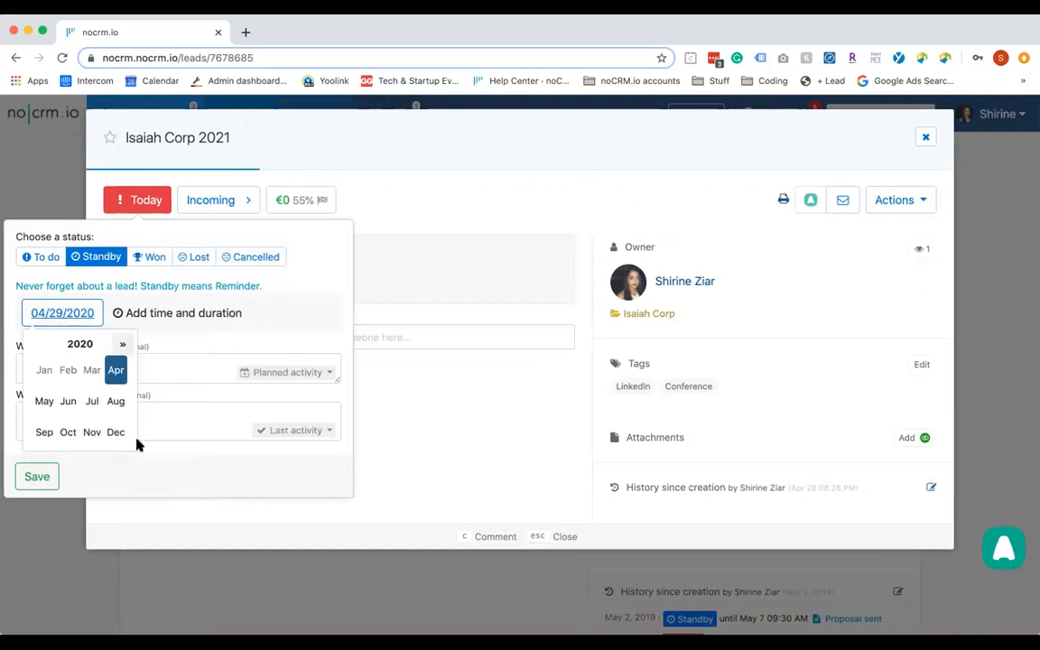
pyautogui.click(86, 345)
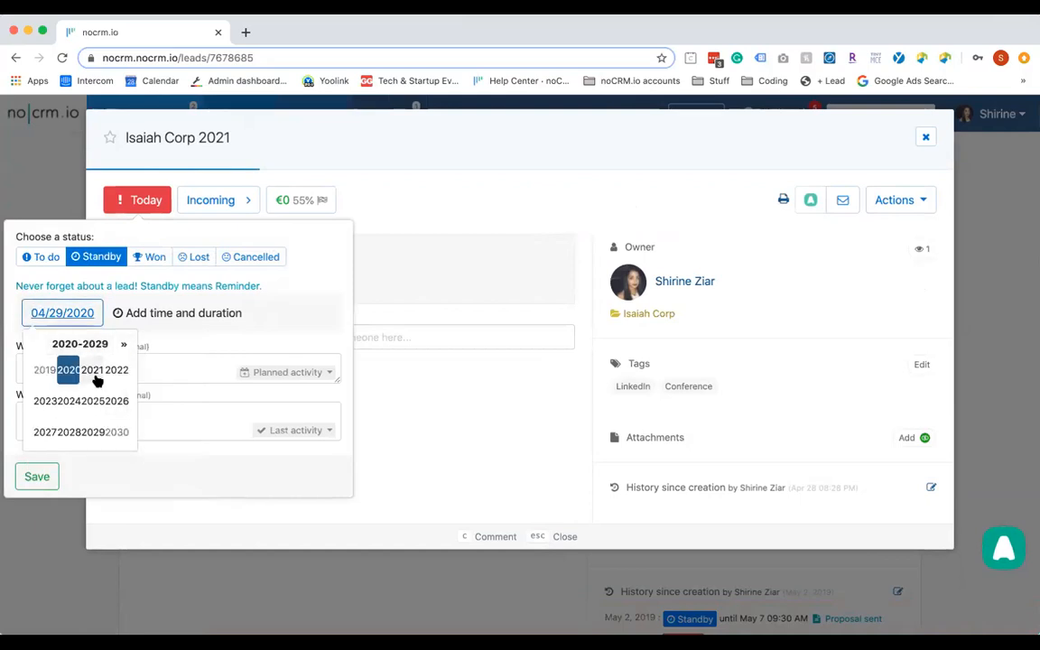
pyautogui.click(93, 370)
pyautogui.click(112, 378)
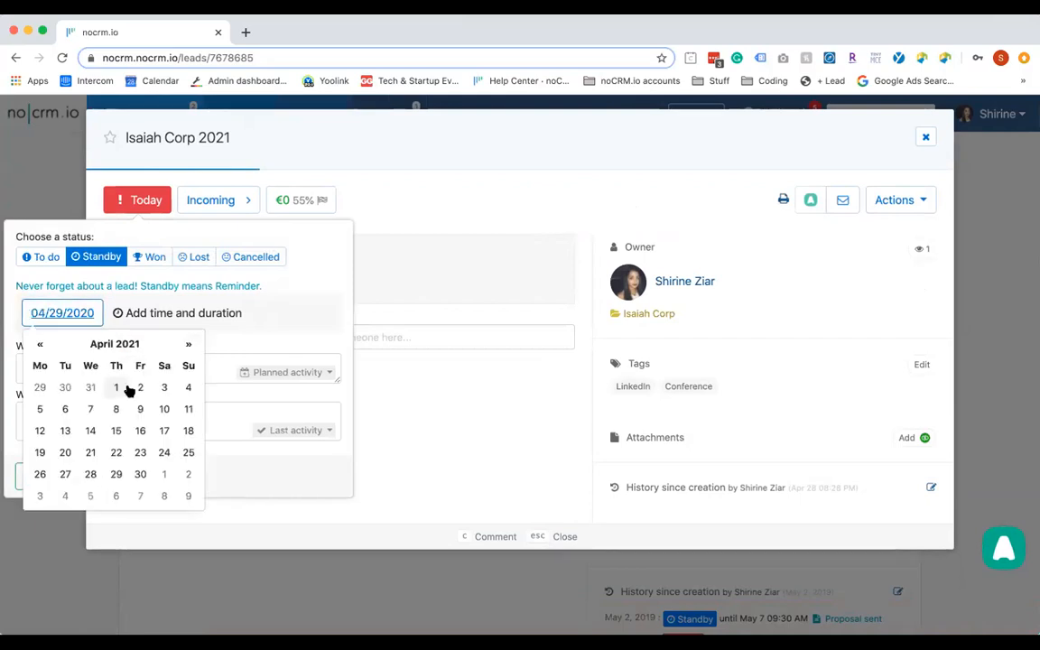
pyautogui.click(116, 386)
pyautogui.click(258, 371)
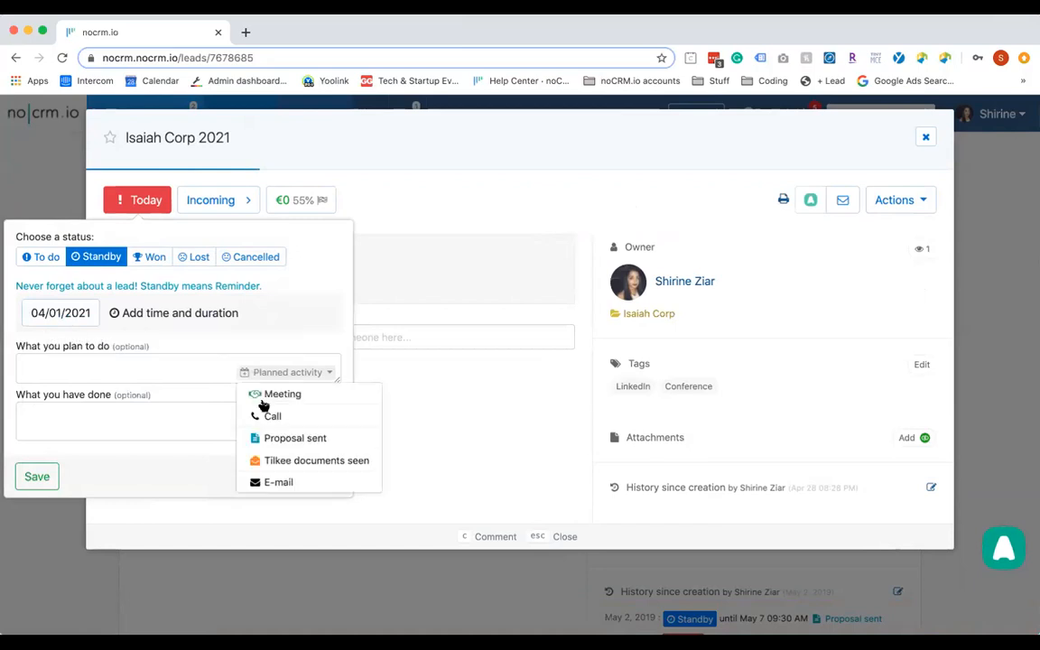
pyautogui.click(274, 417)
pyautogui.click(50, 481)
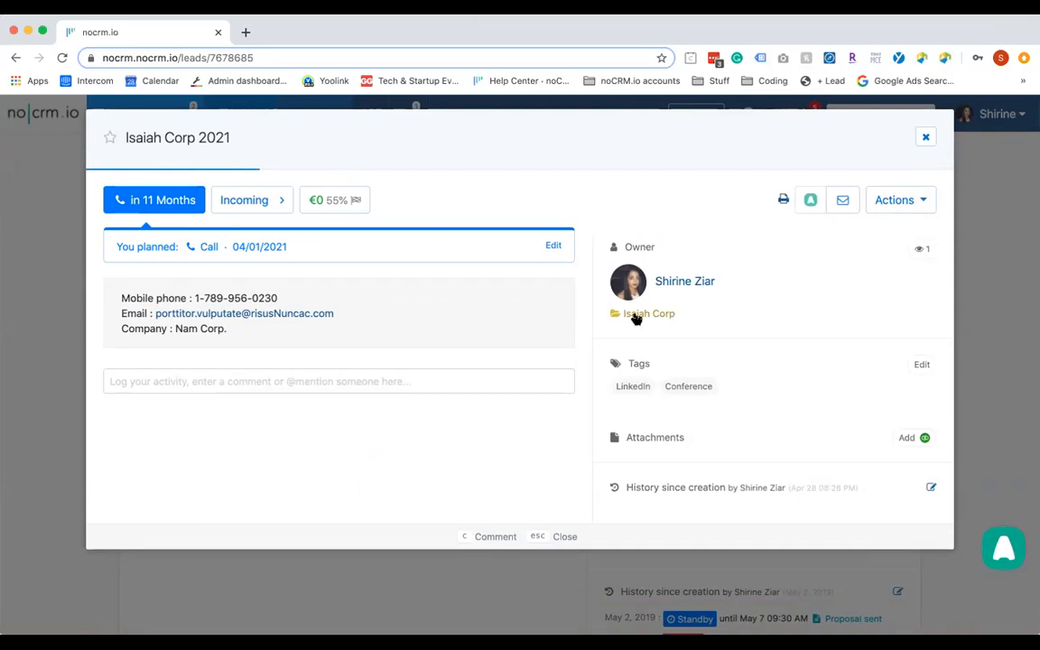
# Open the Isaiah Corp client folder to review its two leads, then the reporting menu
pyautogui.click(664, 314)
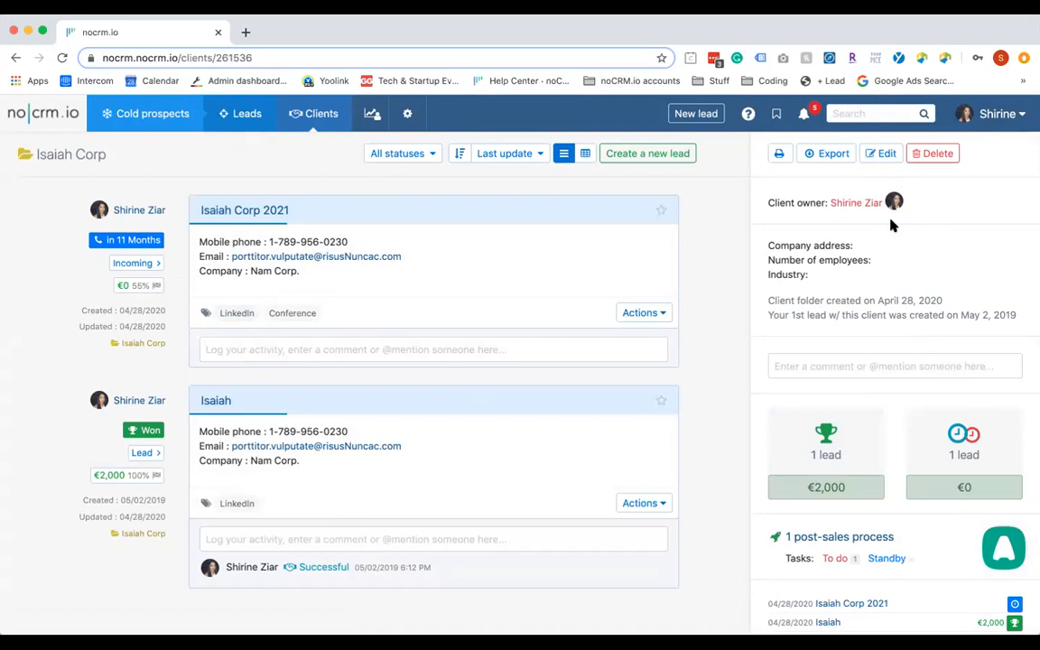
pyautogui.scroll(-1, 892, 225)
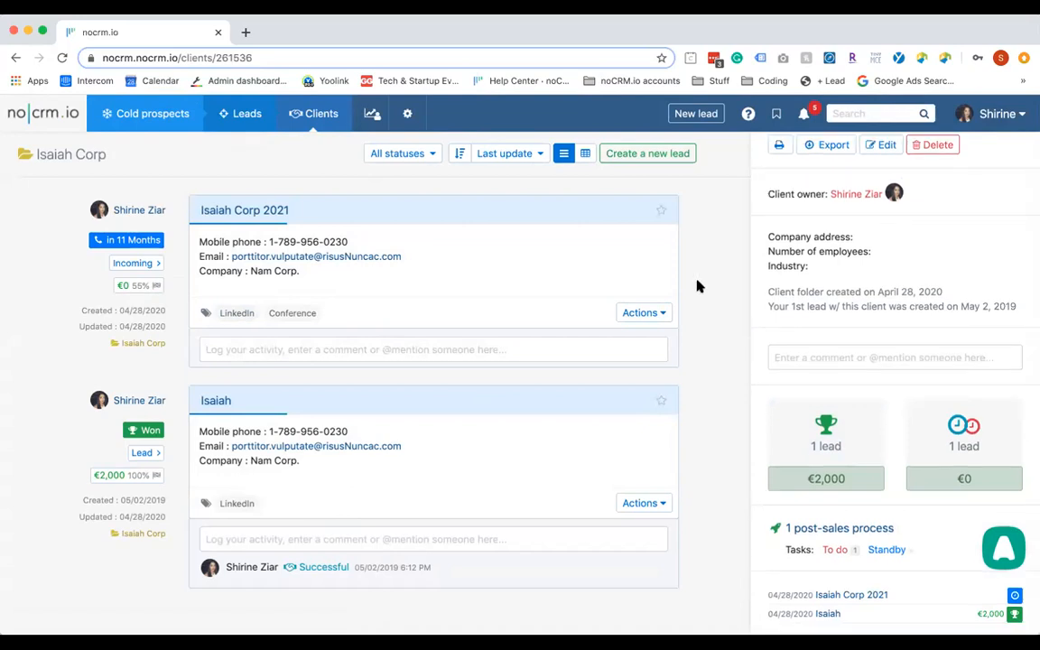
pyautogui.click(372, 114)
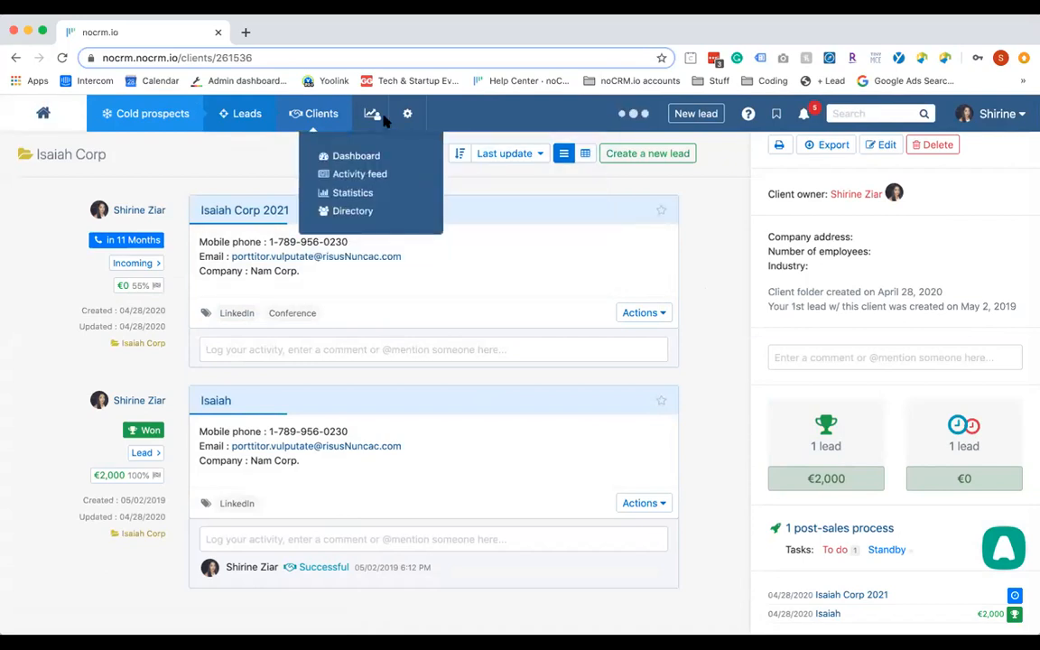
# Open the Company performance report for 05/01/2019 to 04/30/2020
pyautogui.click(370, 192)
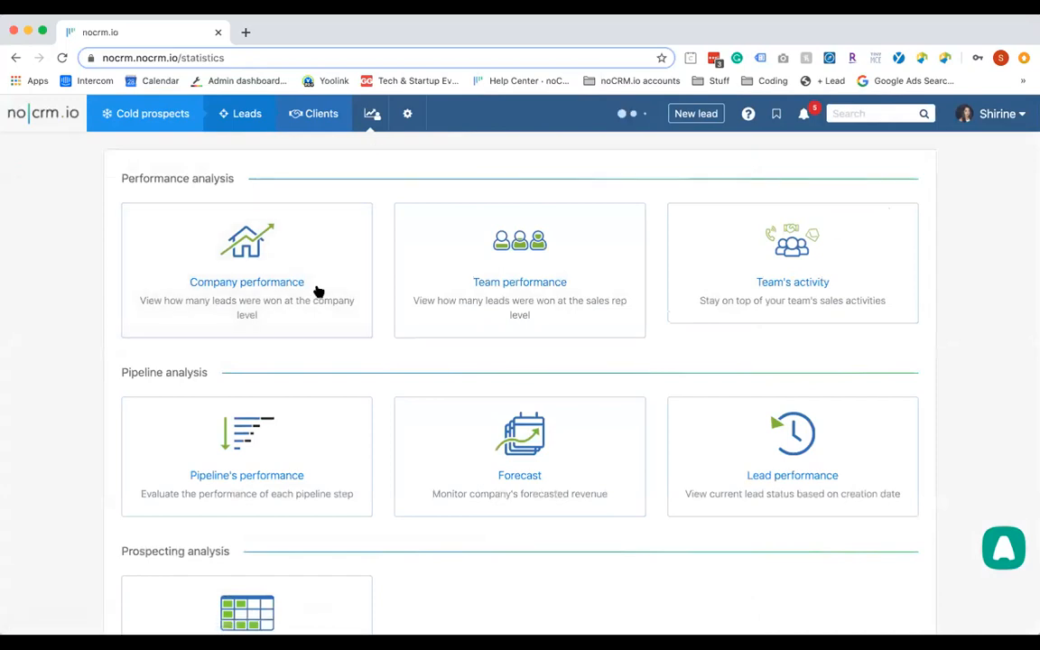
pyautogui.click(318, 292)
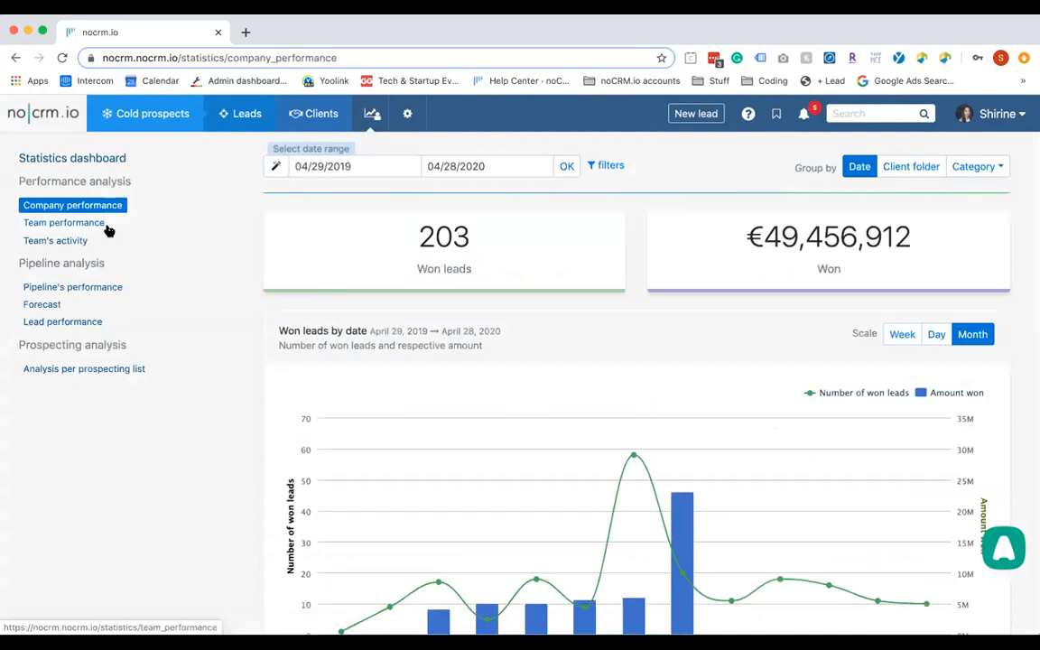
pyautogui.click(388, 169)
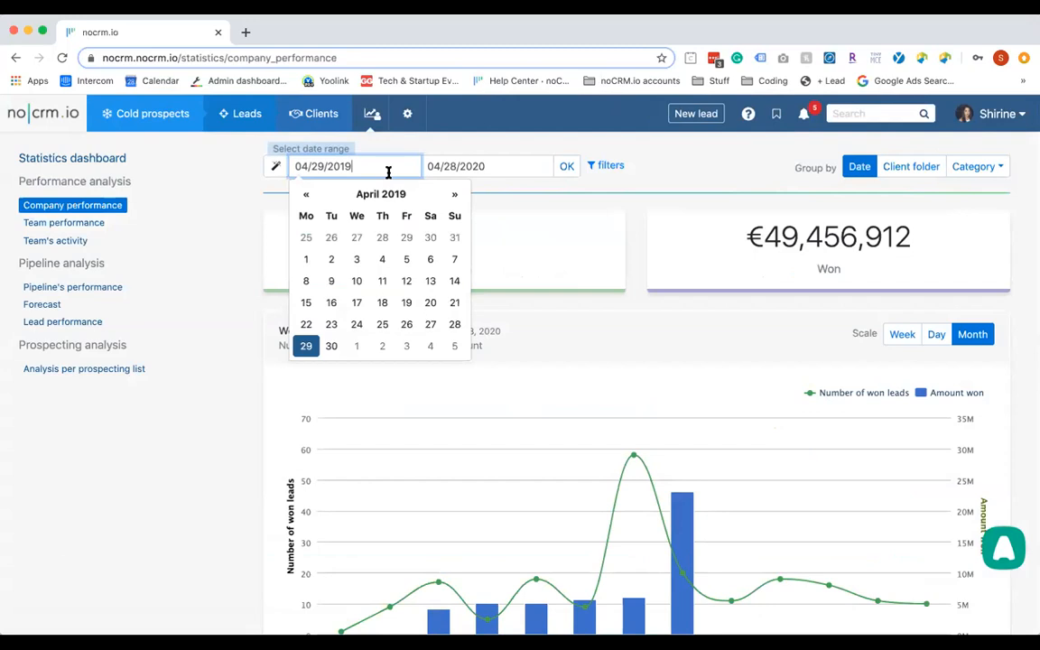
pyautogui.click(455, 195)
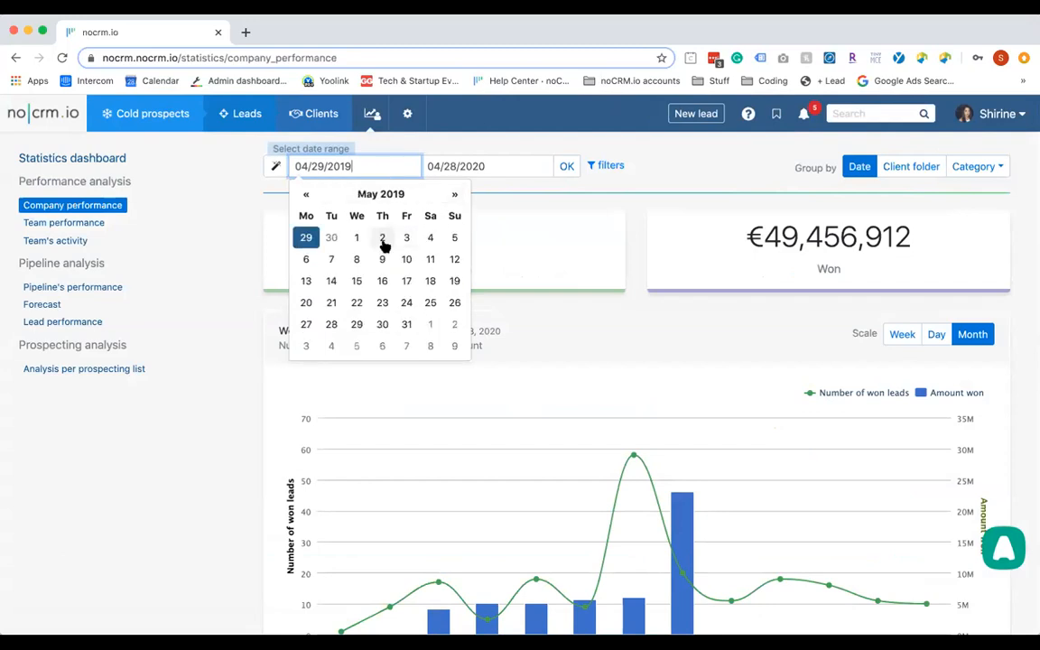
pyautogui.click(357, 237)
pyautogui.click(525, 167)
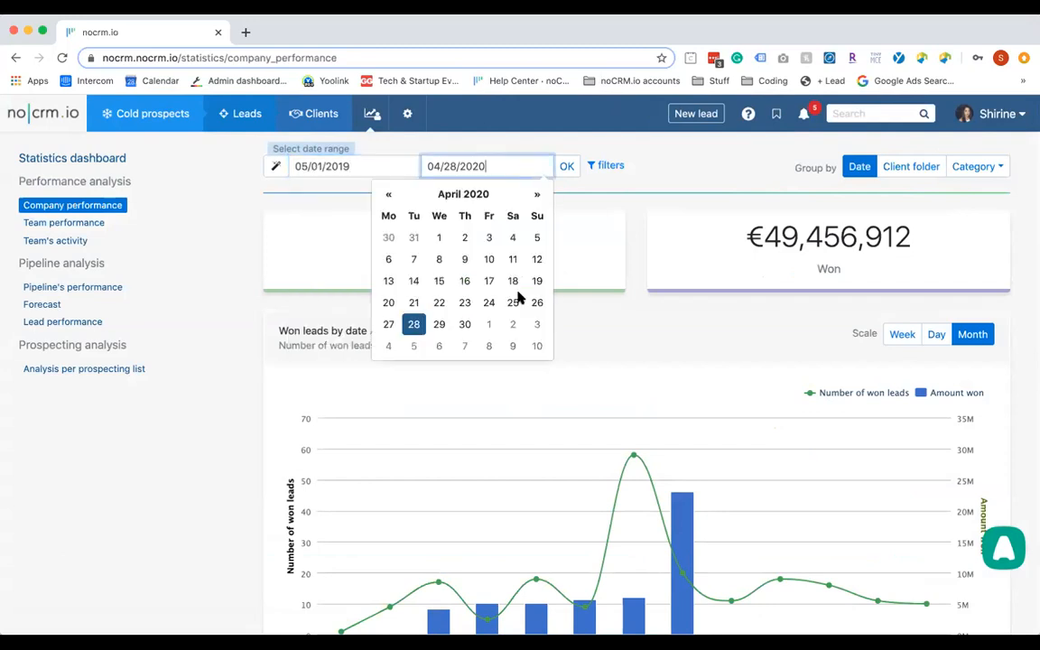
pyautogui.click(466, 324)
pyautogui.click(568, 167)
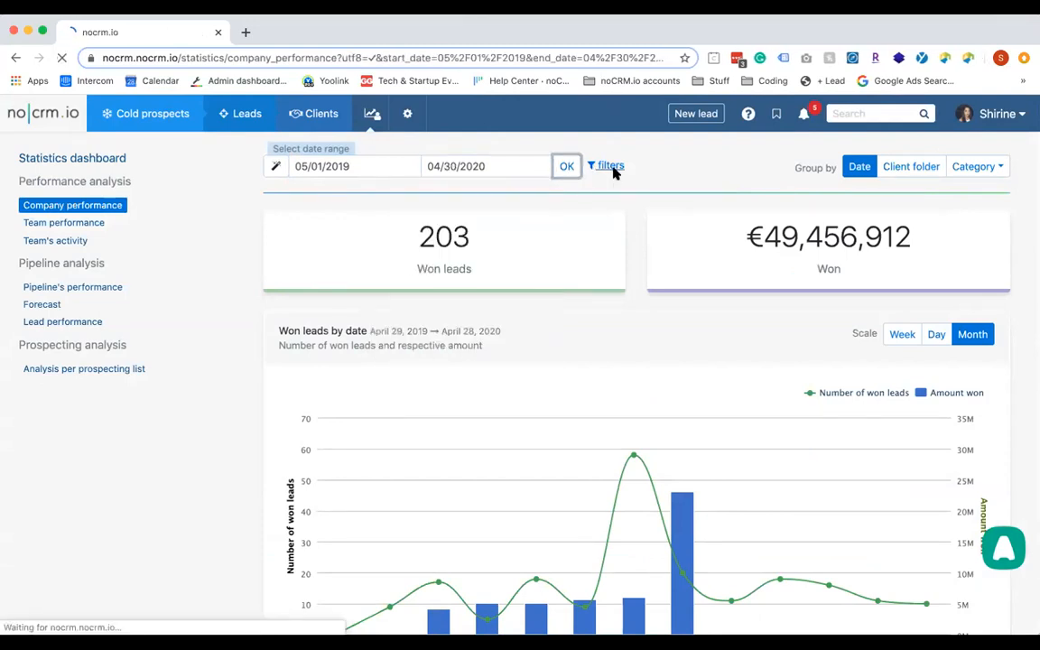
# Filter the report to Conference-tagged leads and review the chart and table
pyautogui.click(613, 169)
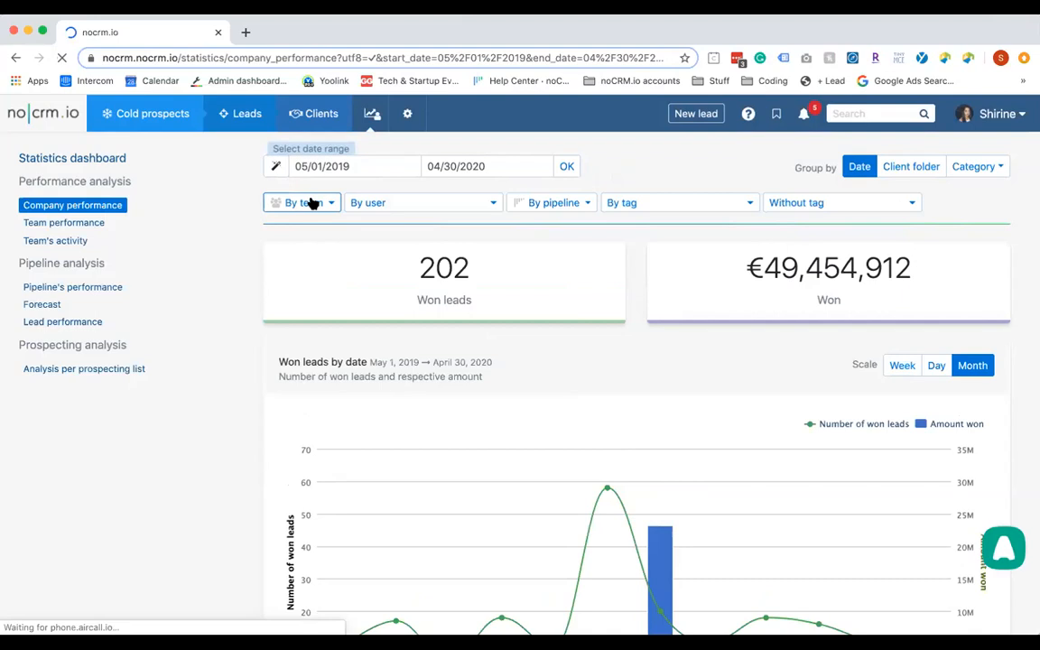
pyautogui.click(381, 202)
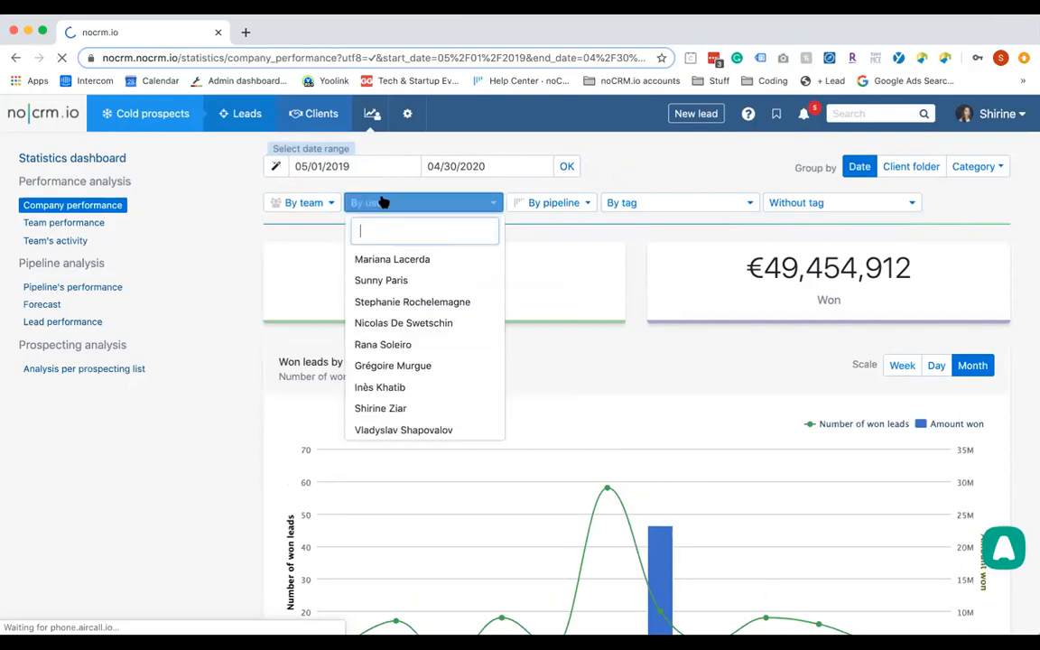
pyautogui.click(564, 205)
pyautogui.click(650, 204)
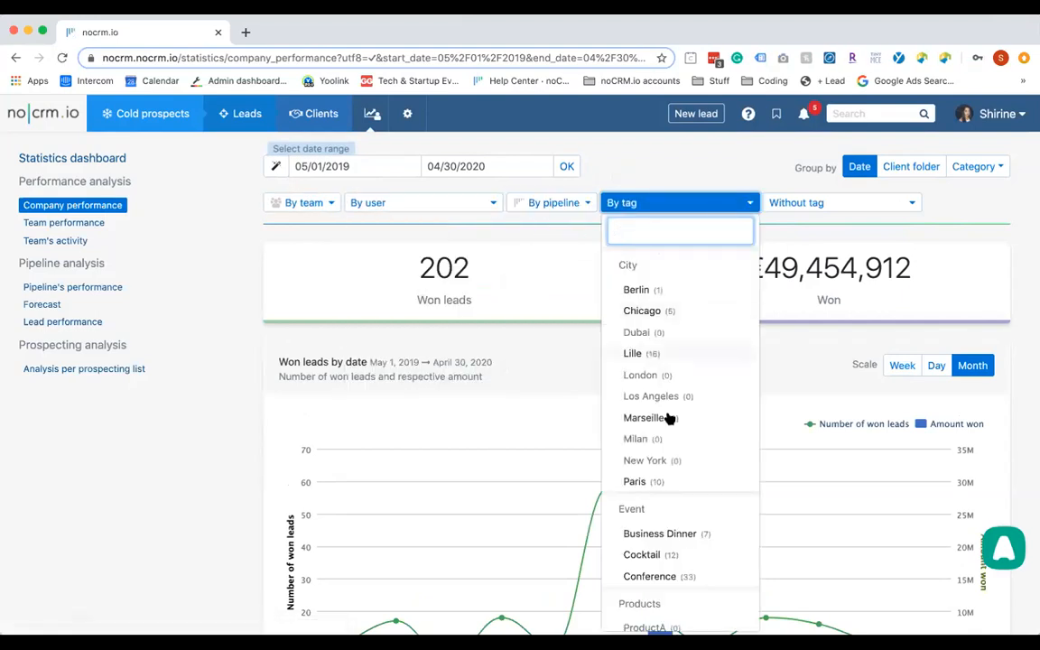
pyautogui.scroll(-3, 674, 488)
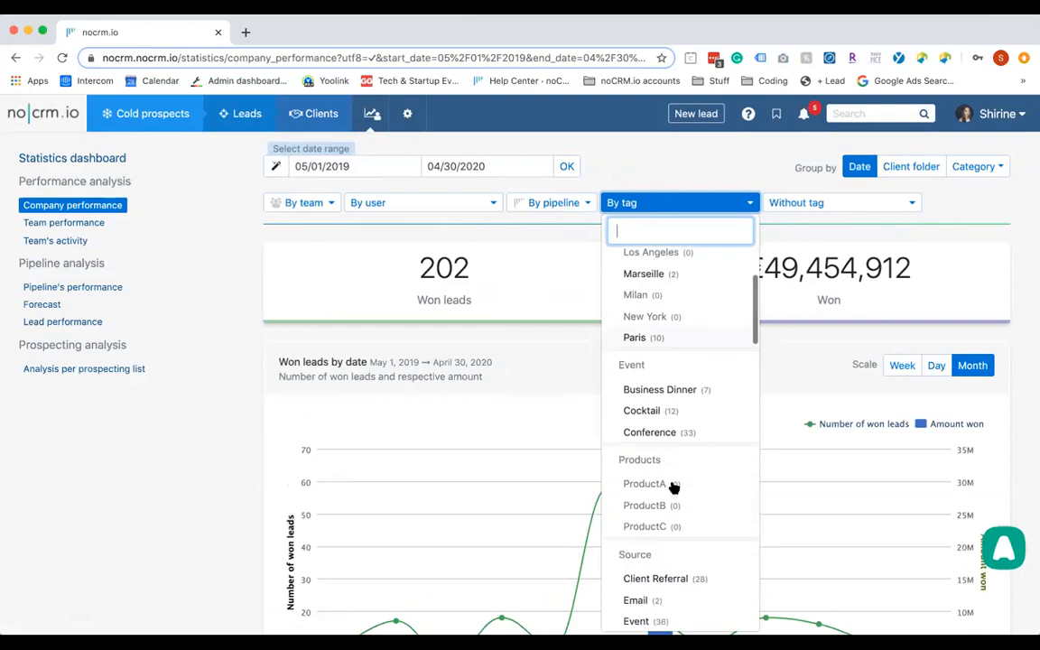
pyautogui.click(674, 432)
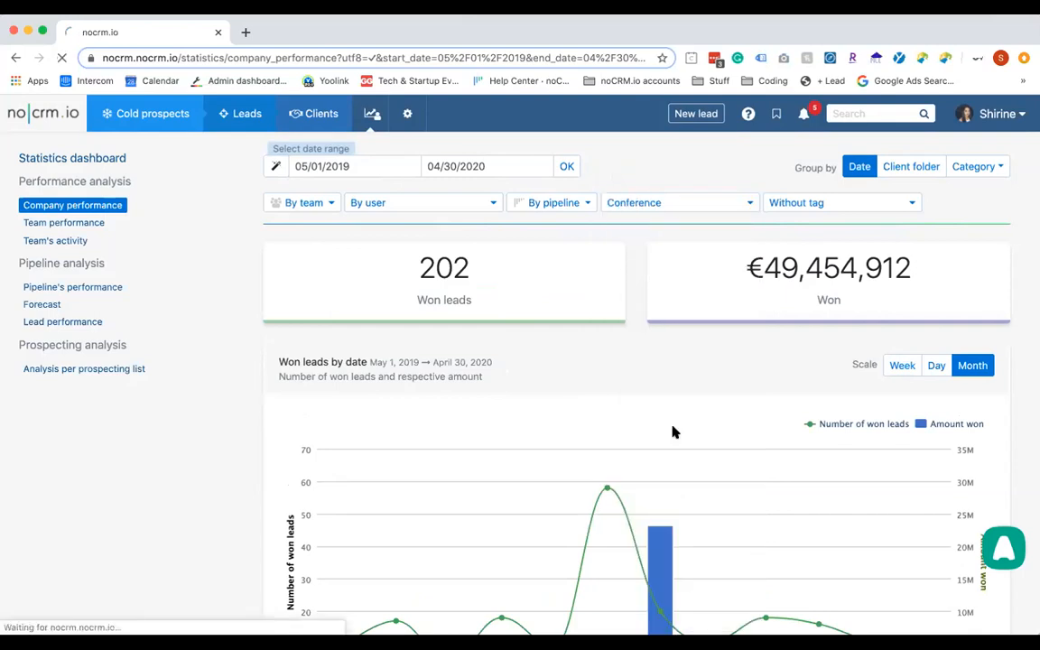
pyautogui.scroll(-5, 673, 431)
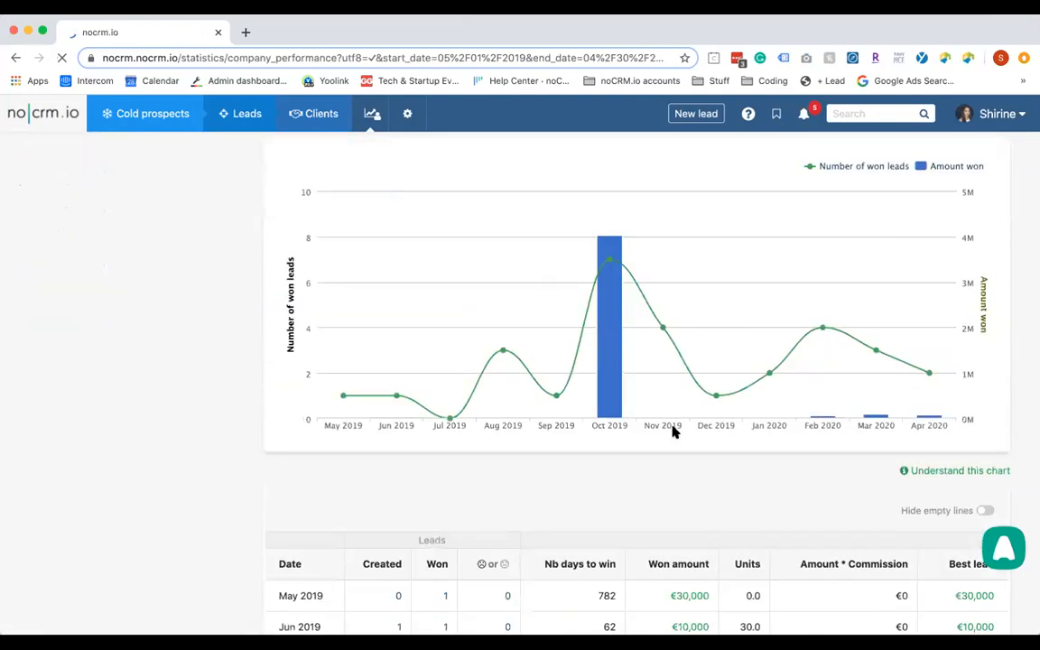
pyautogui.scroll(-4, 673, 431)
pyautogui.scroll(3, 673, 432)
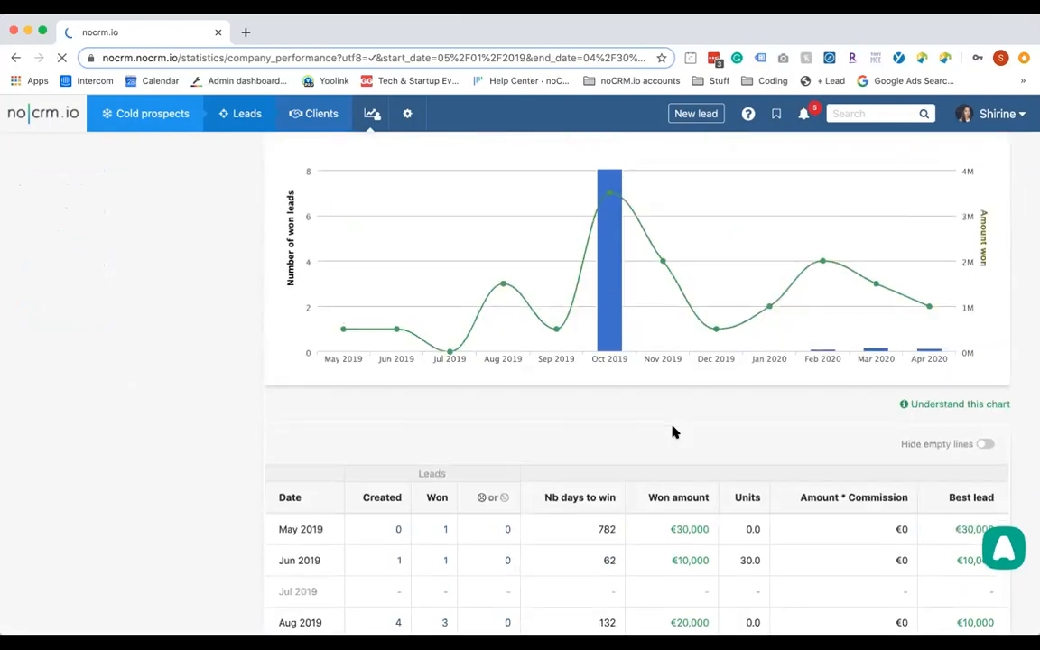
pyautogui.scroll(4, 673, 432)
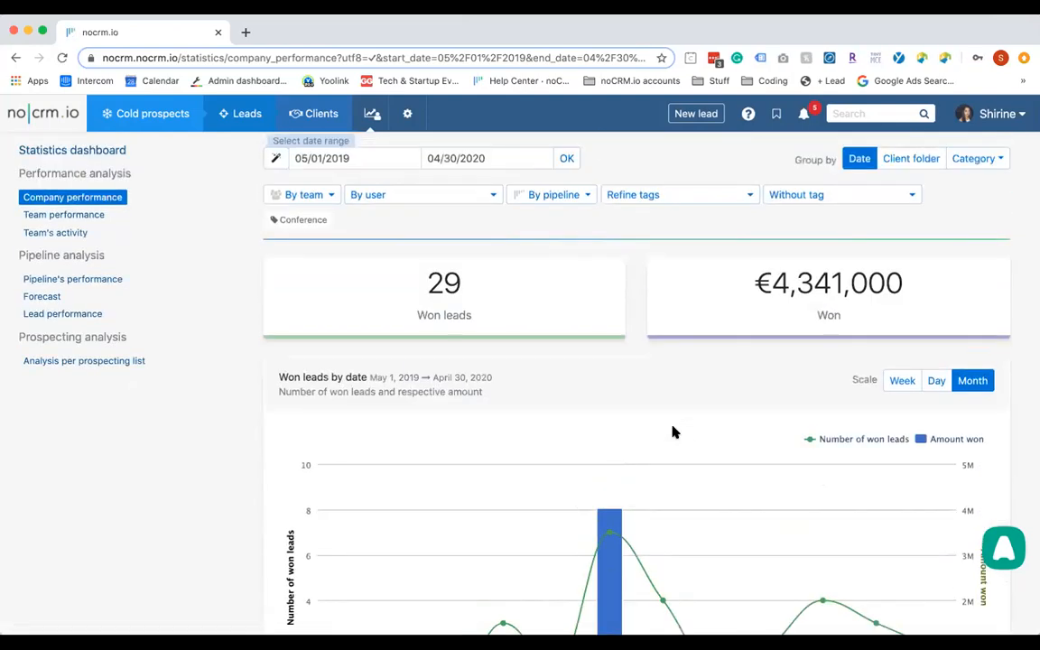
# Review the Team performance statistics
pyautogui.moveTo(502, 322)
pyautogui.click(62, 216)
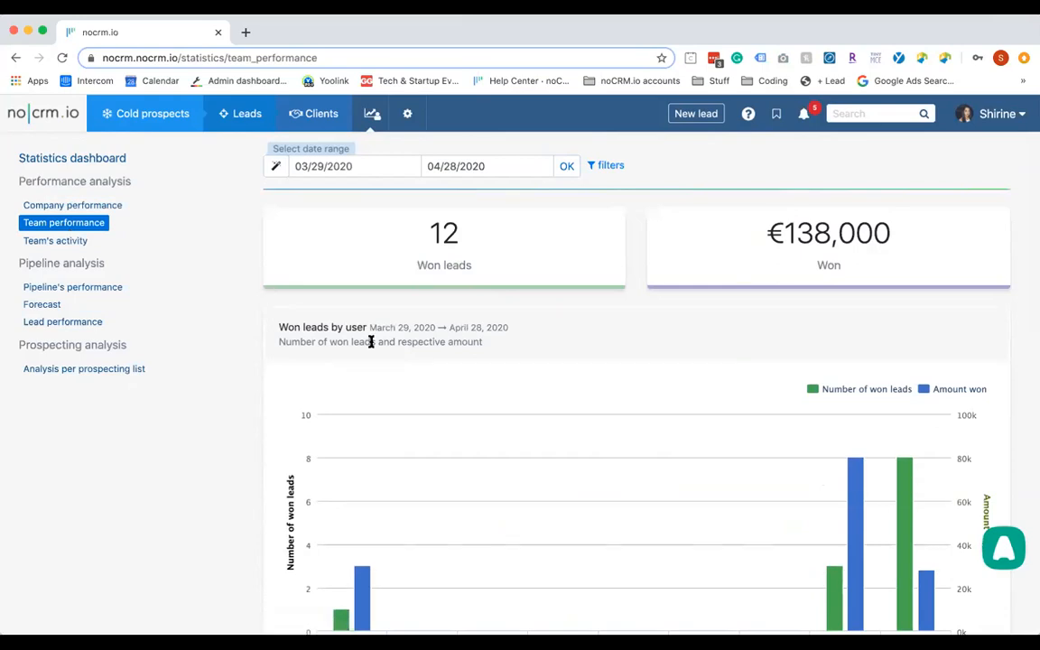
pyautogui.scroll(-10, 371, 341)
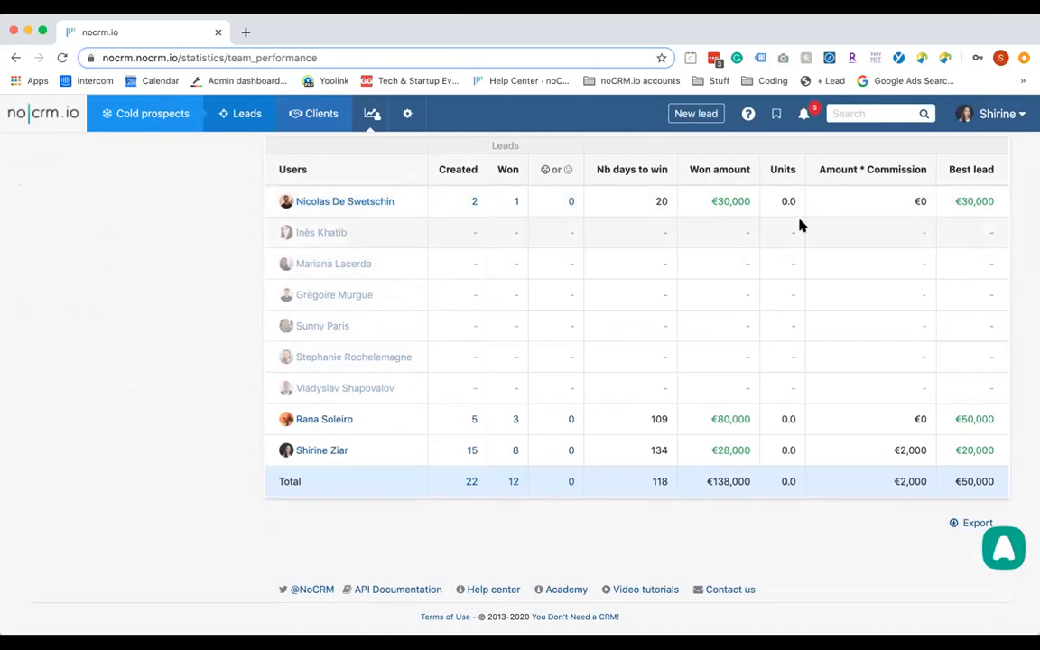
pyautogui.scroll(10, 799, 226)
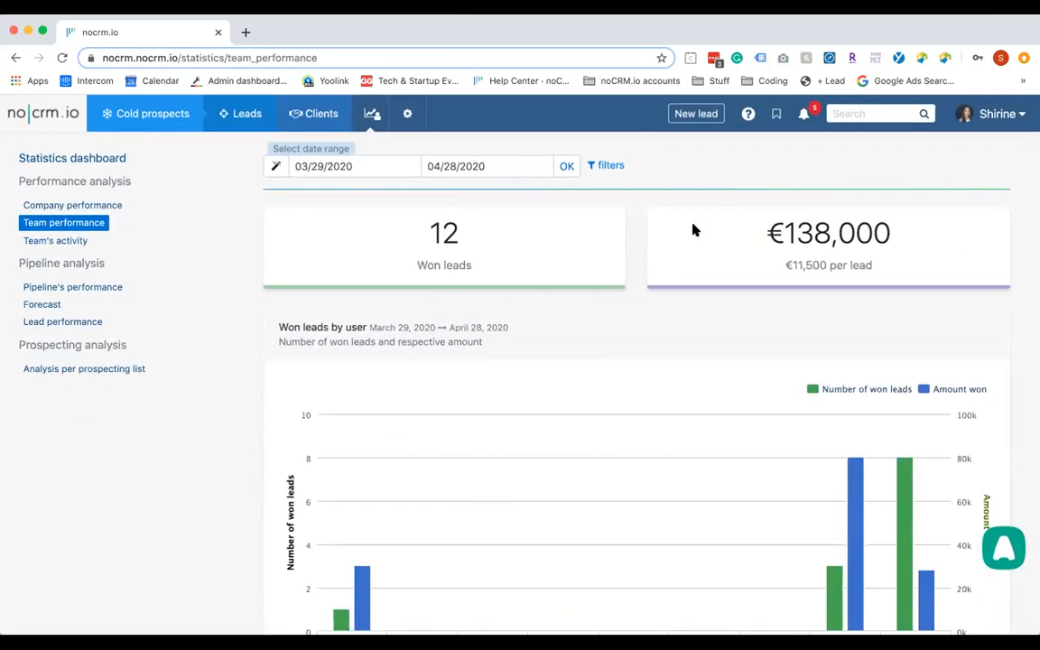
# Review the Pipeline's performance statistics
pyautogui.click(70, 289)
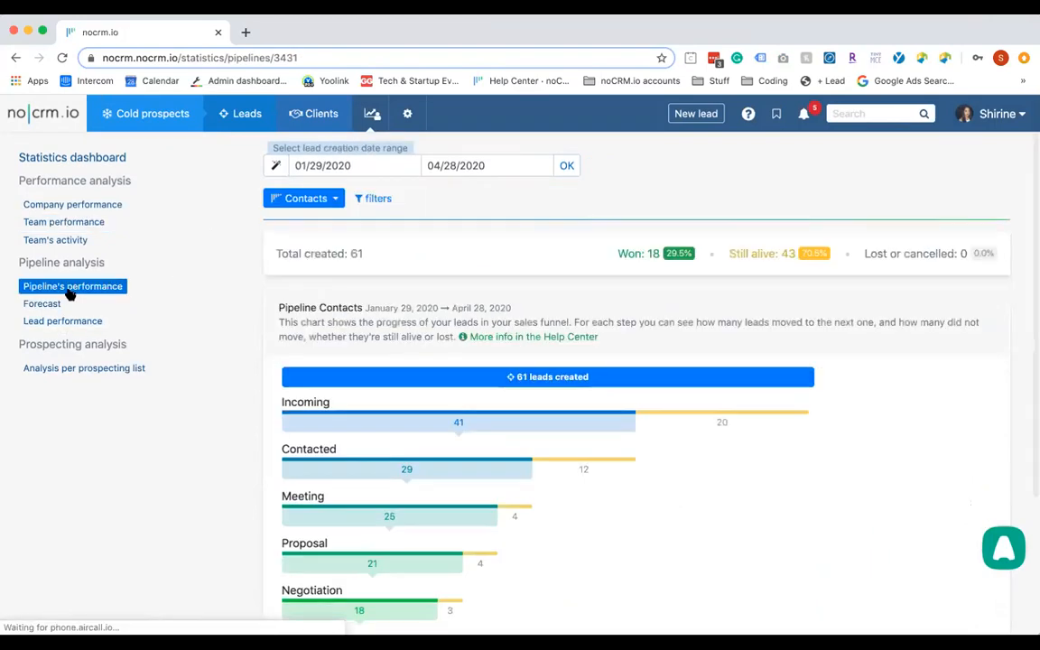
pyautogui.moveTo(343, 425)
pyautogui.scroll(-2, 339, 421)
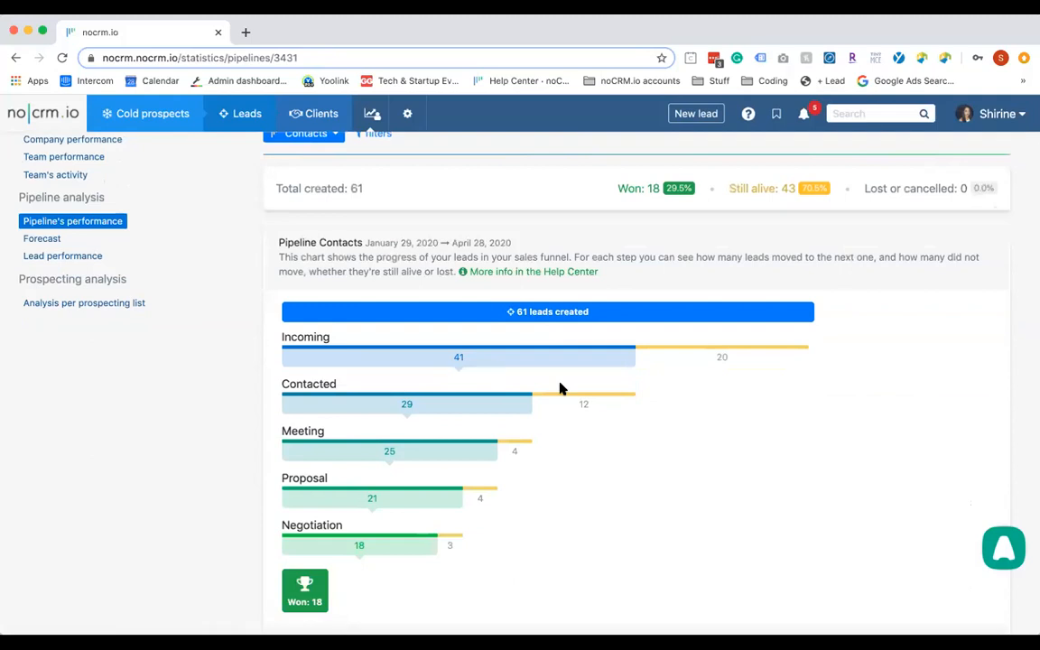
# Review the Forecast report showing 258 alive leads worth €1,524,359
pyautogui.moveTo(715, 360)
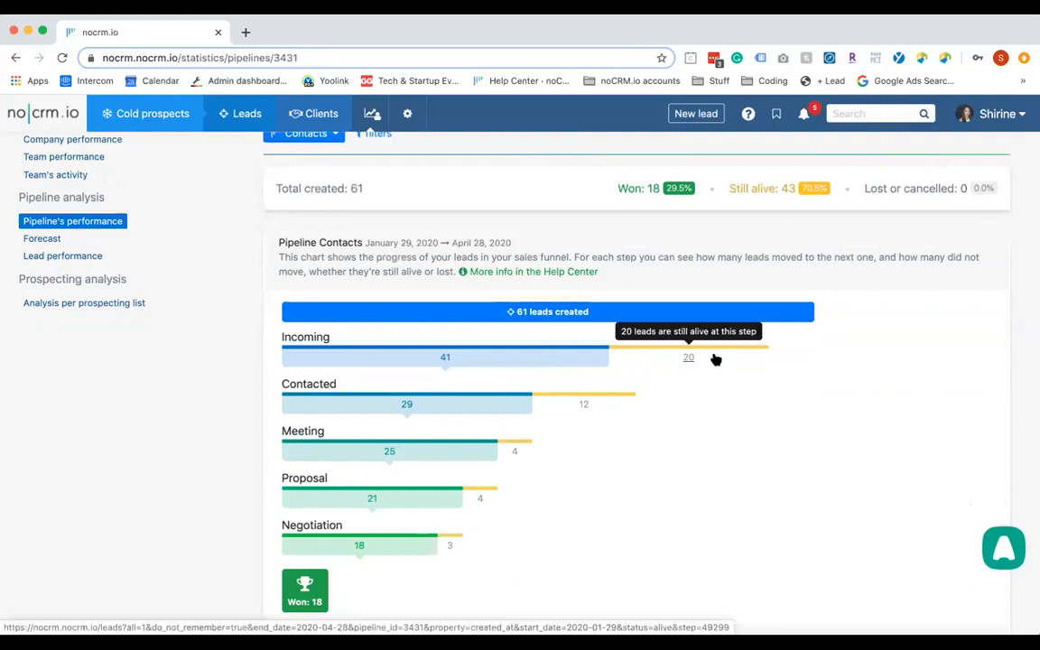
pyautogui.click(43, 238)
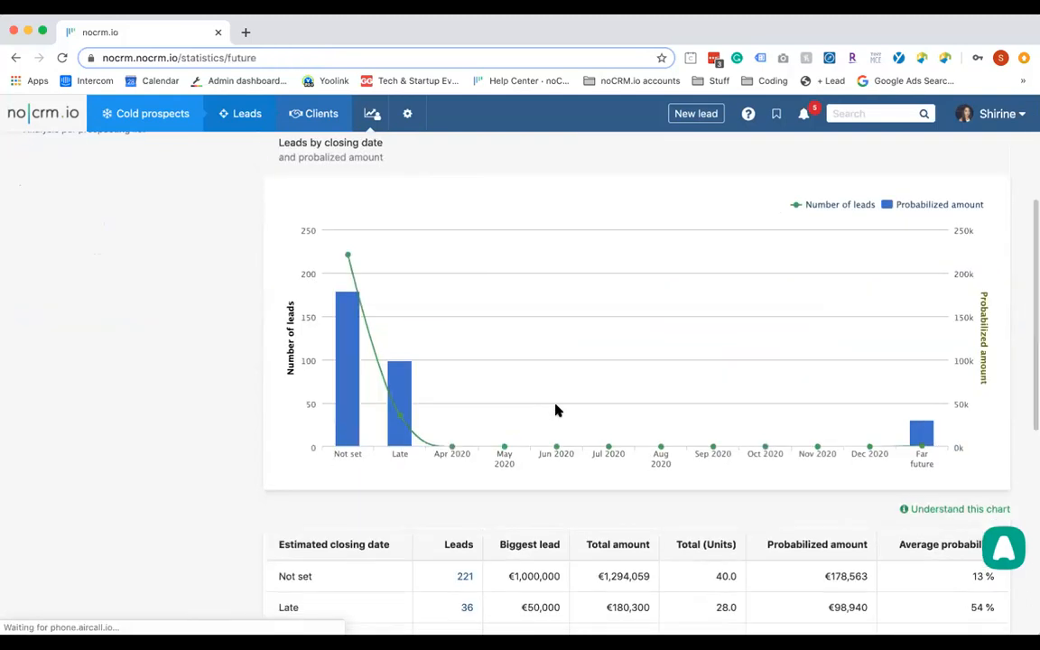
pyautogui.scroll(-3, 556, 411)
pyautogui.scroll(10, 555, 410)
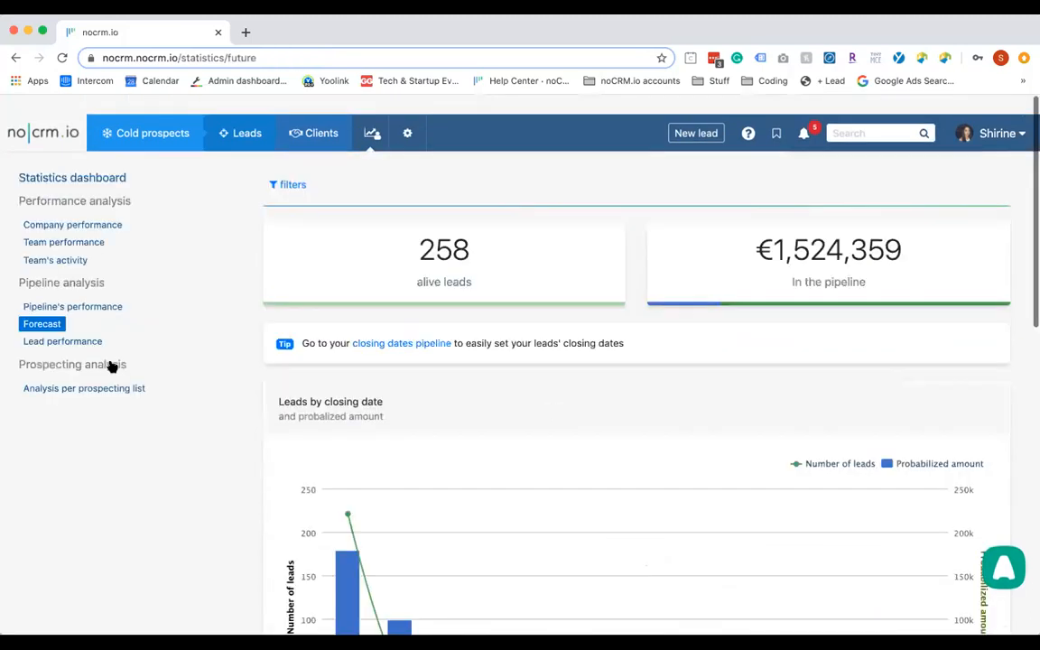
# Open the Lead performance report and scroll through its monthly table
pyautogui.click(72, 323)
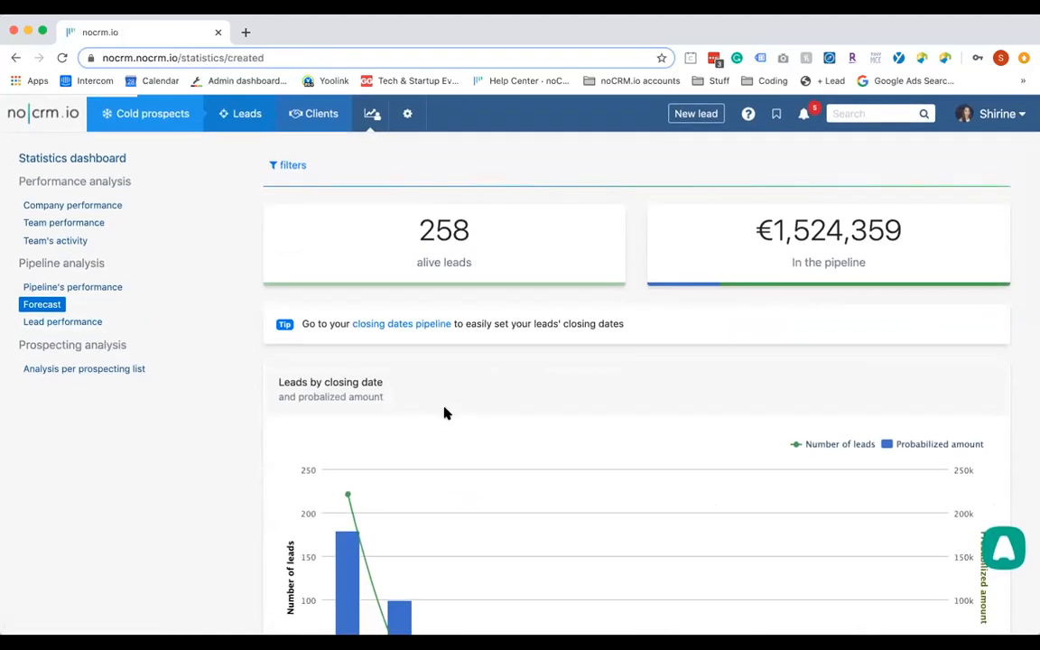
pyautogui.scroll(-7, 320, 411)
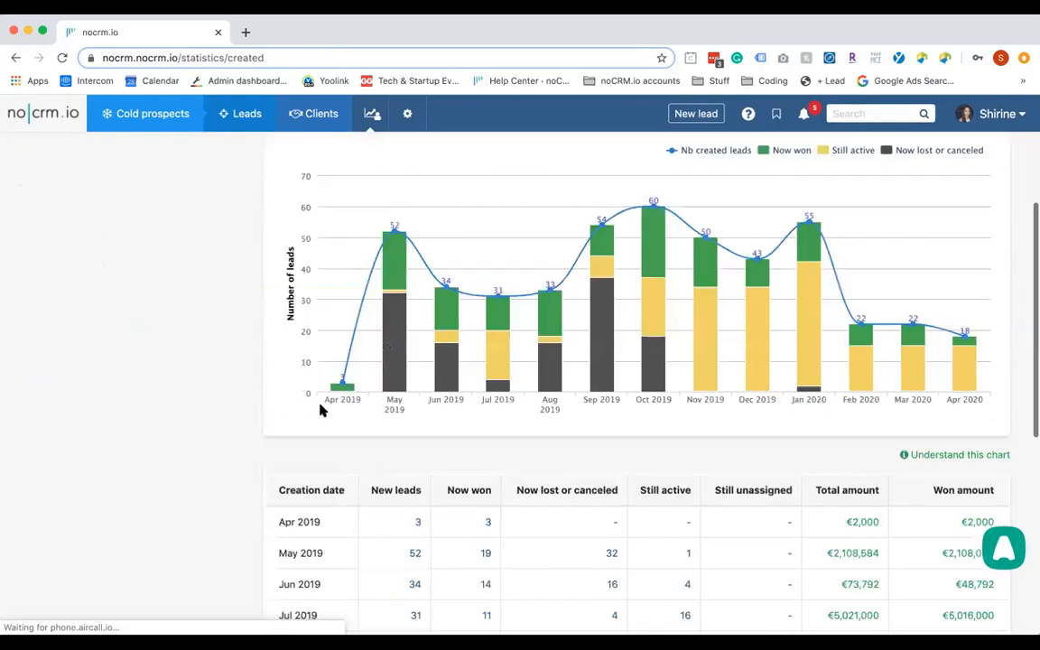
pyautogui.scroll(-4, 323, 411)
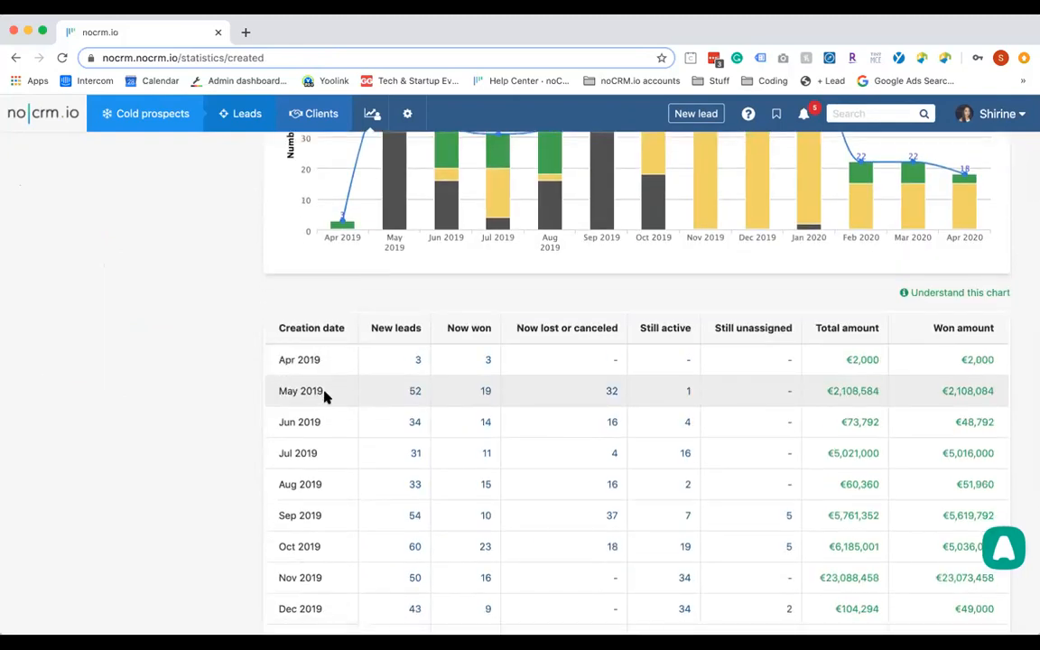
pyautogui.scroll(-1, 400, 319)
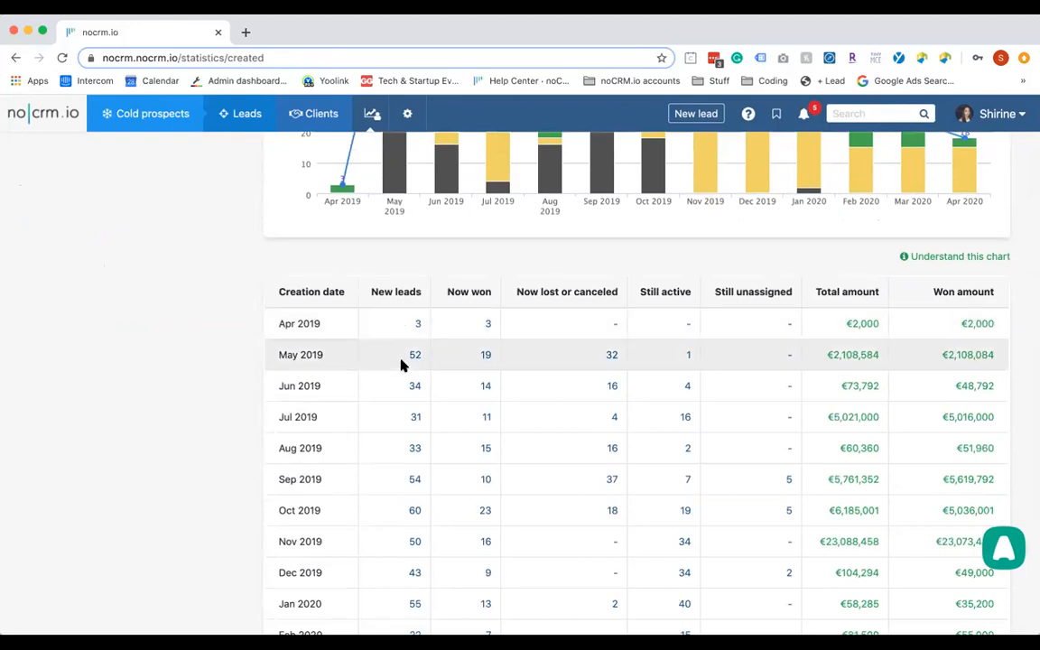
pyautogui.scroll(-2, 400, 365)
pyautogui.scroll(-1, 394, 581)
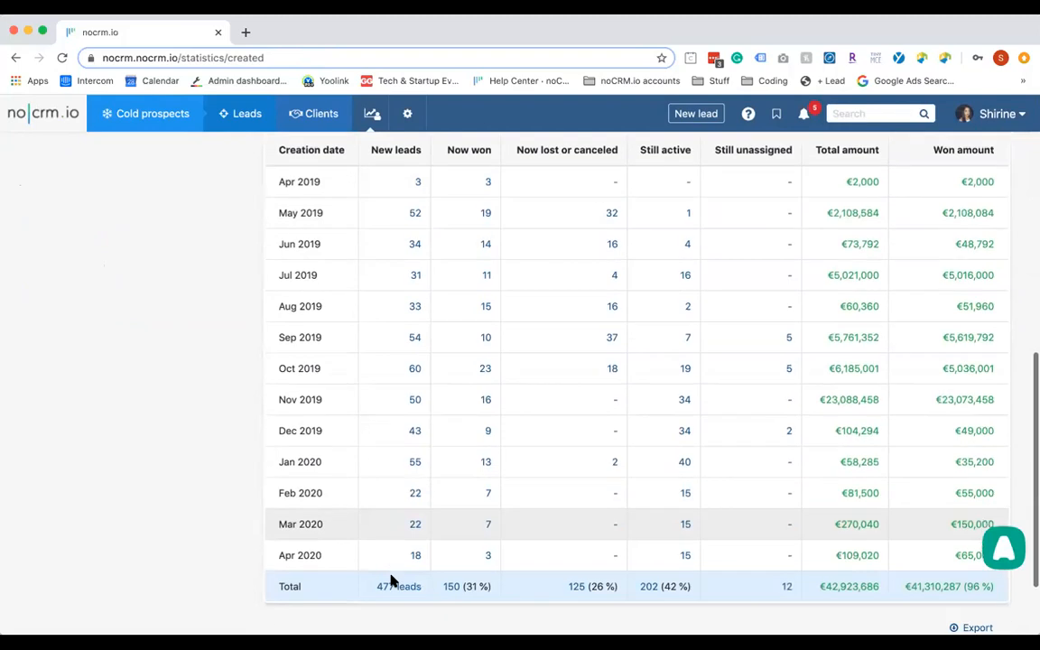
# Open November 2019's 50 new leads in a new tab, then return to the report
pyautogui.click(413, 404)
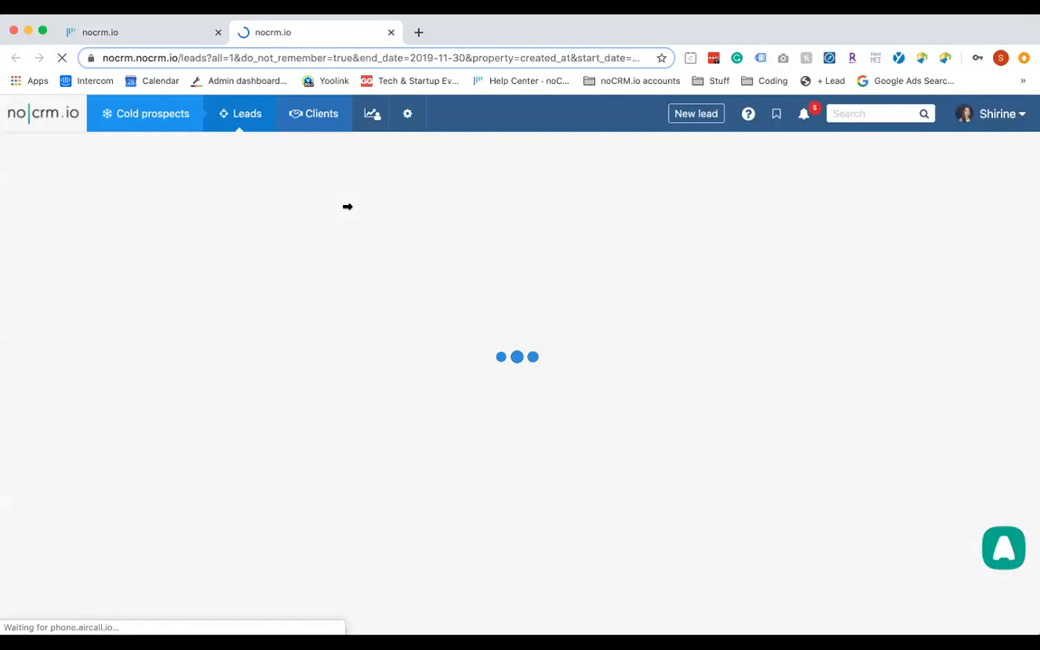
pyautogui.click(156, 34)
pyautogui.scroll(10, 374, 204)
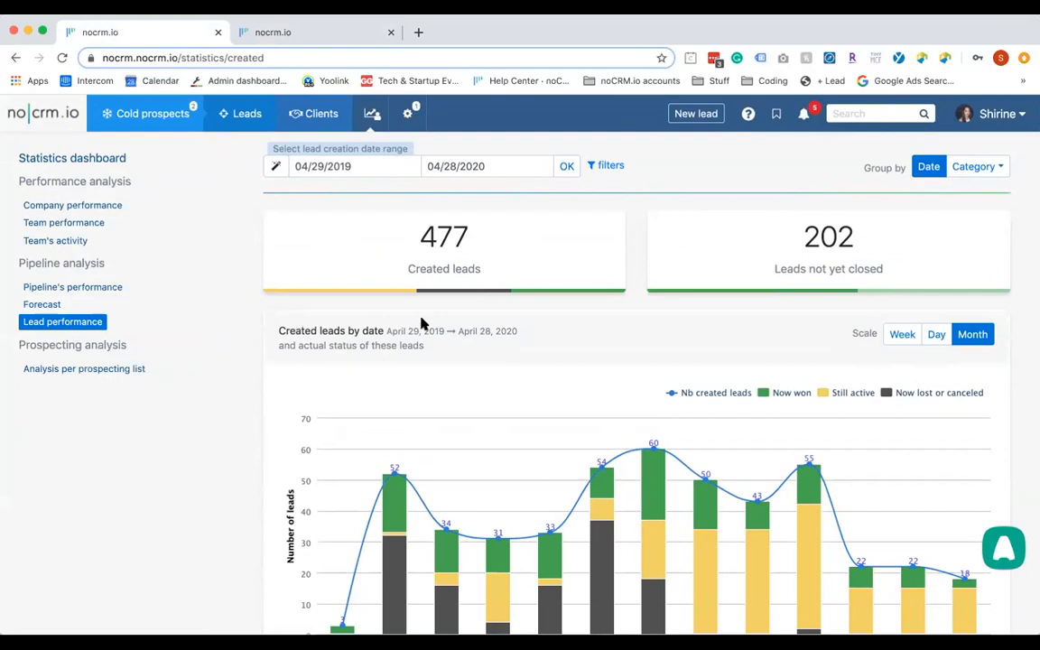
# Search the help resources for 'lead perfor', then reopen the help menu
pyautogui.click(749, 114)
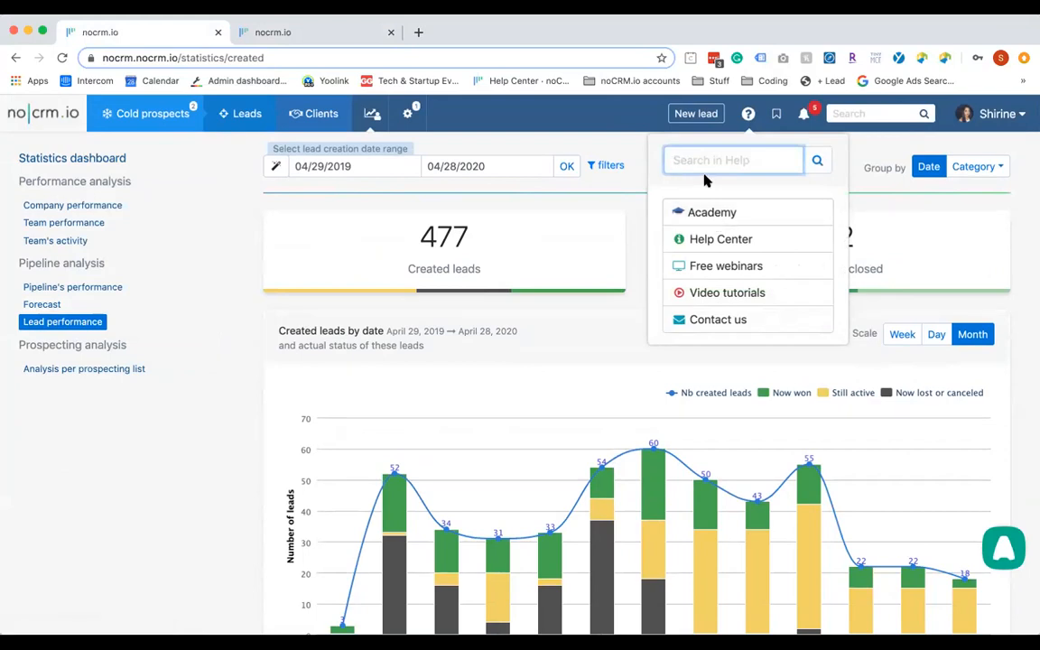
pyautogui.write('lead perfor')
pyautogui.press('BackSpace')
pyautogui.press('BackSpace')
pyautogui.press('BackSpace')
pyautogui.press('BackSpace')
pyautogui.press('BackSpace')
pyautogui.press('BackSpace')
pyautogui.press('BackSpace')
pyautogui.press('BackSpace')
pyautogui.press('BackSpace')
pyautogui.press('BackSpace')
pyautogui.press('BackSpace')
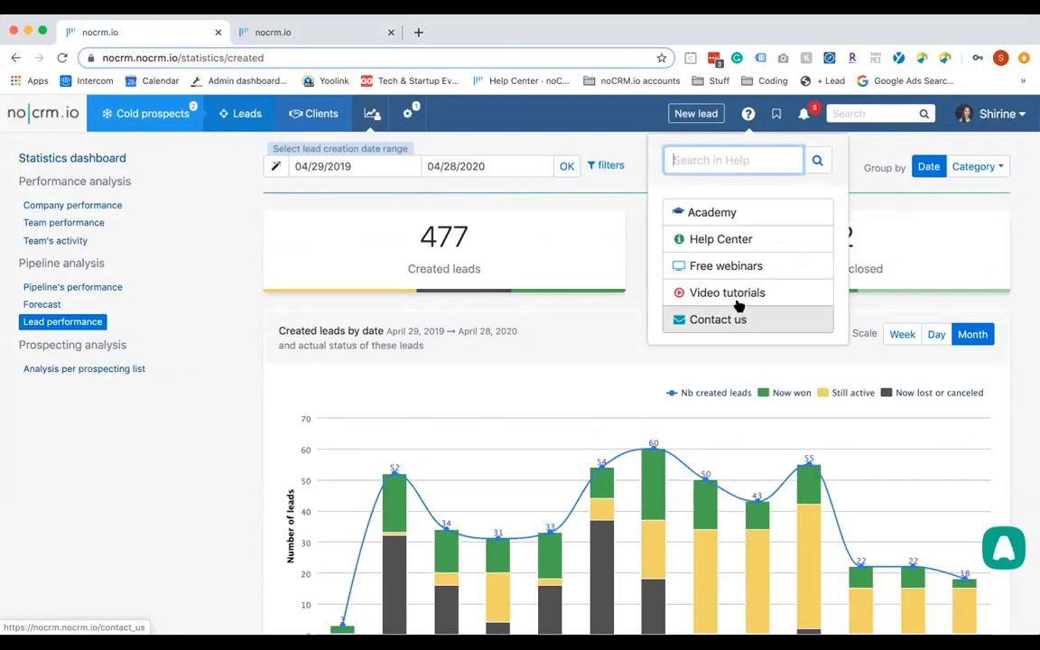
pyautogui.click(749, 117)
pyautogui.click(749, 116)
pyautogui.moveTo(995, 122)
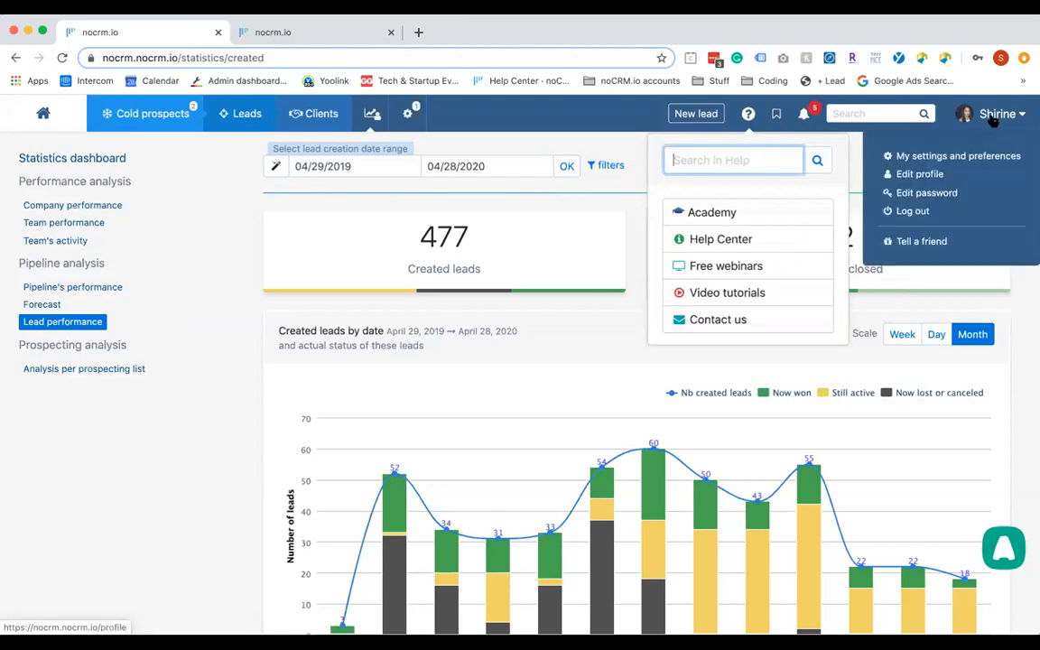
# Open the Tell a friend referrals page and view the $25 Write a Review offer
pyautogui.click(906, 237)
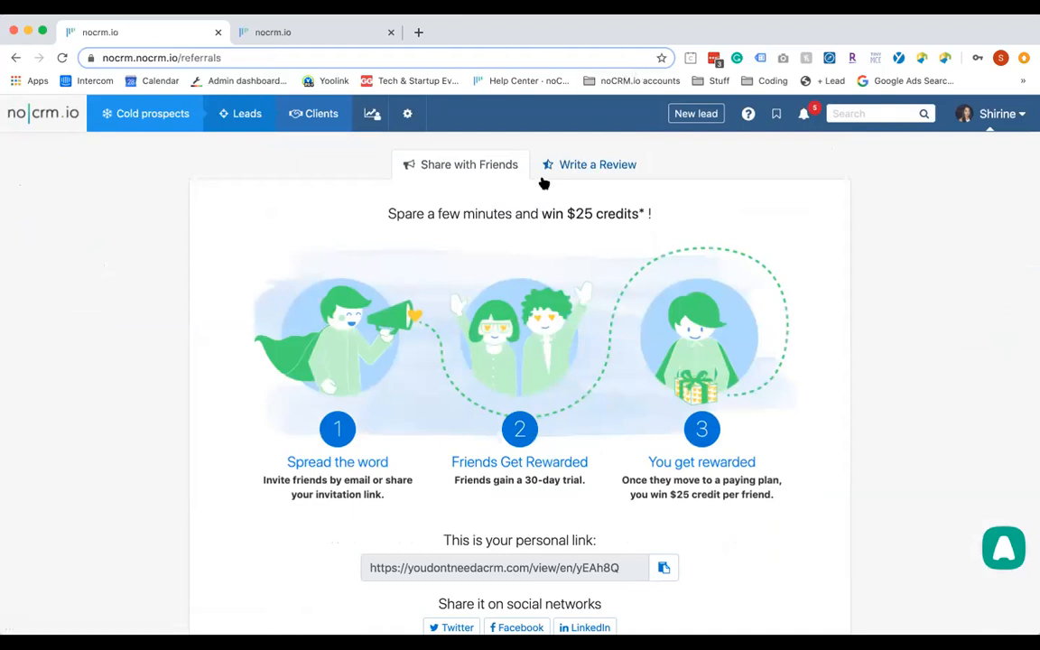
pyautogui.scroll(-2, 516, 460)
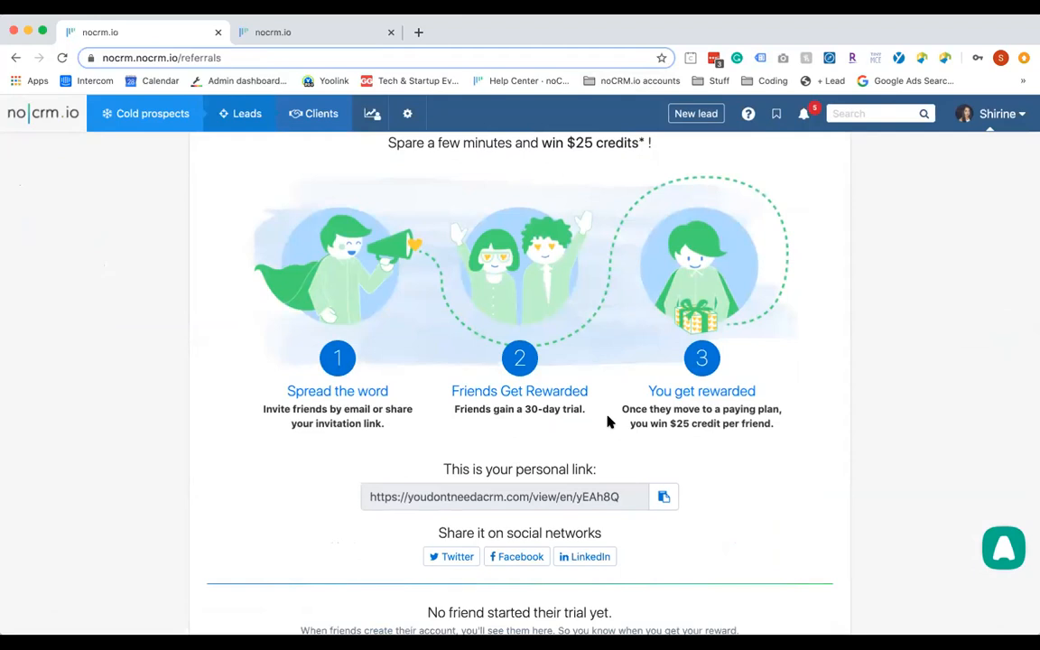
pyautogui.scroll(2, 607, 422)
pyautogui.click(598, 161)
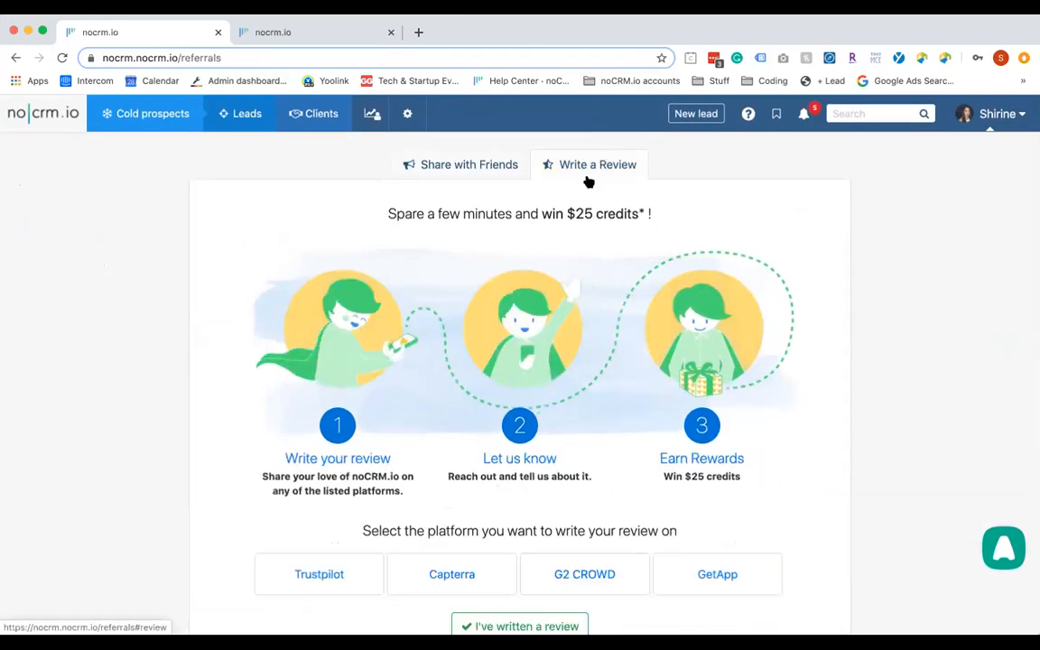
pyautogui.scroll(-3, 512, 342)
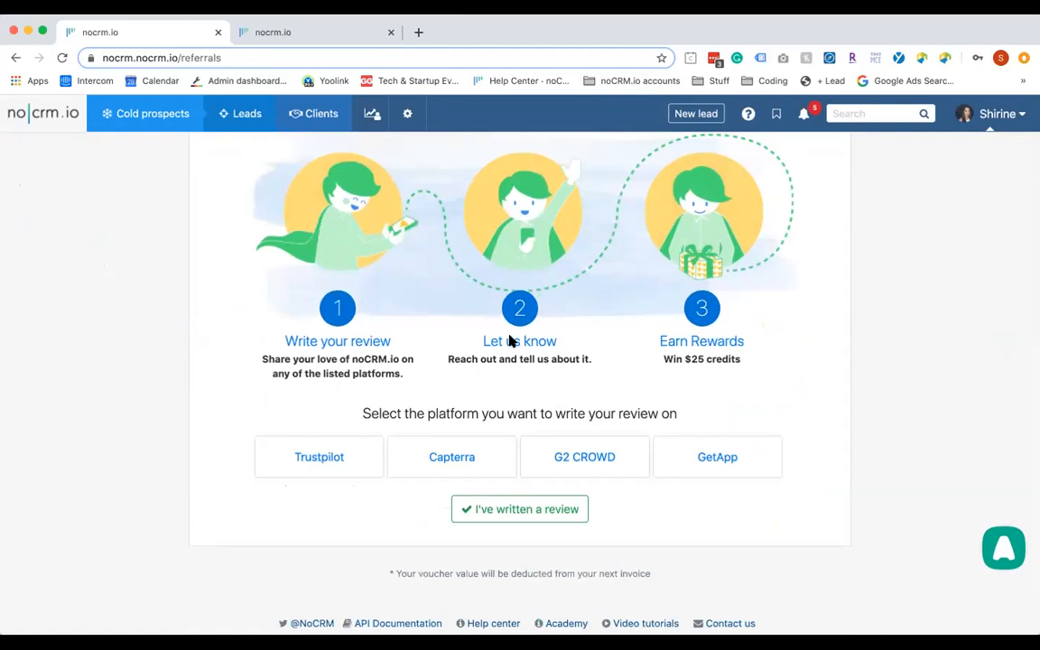
pyautogui.scroll(2, 510, 337)
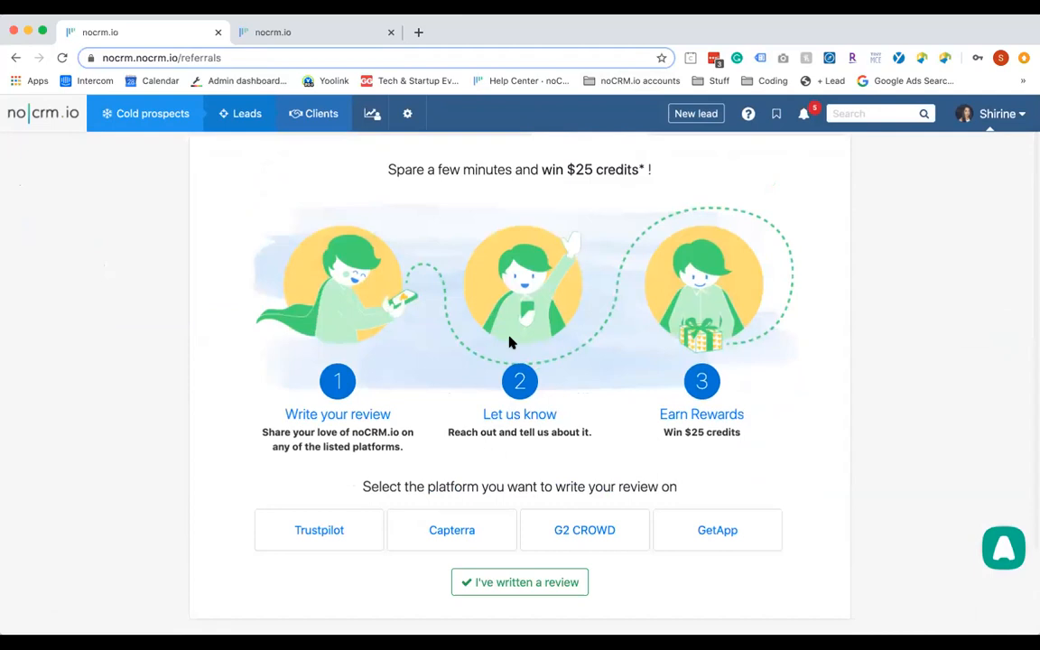